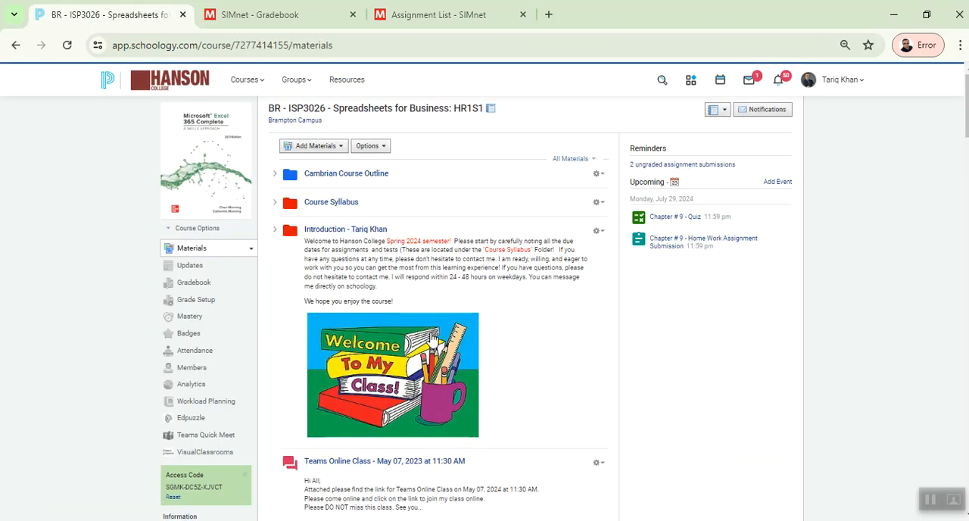
Open the SIMnet folder in the Spreadsheets for Business course materials, and switch to the SIMnet assignment list
scroll(530, 396, "down", 2)
left_click(341, 395)
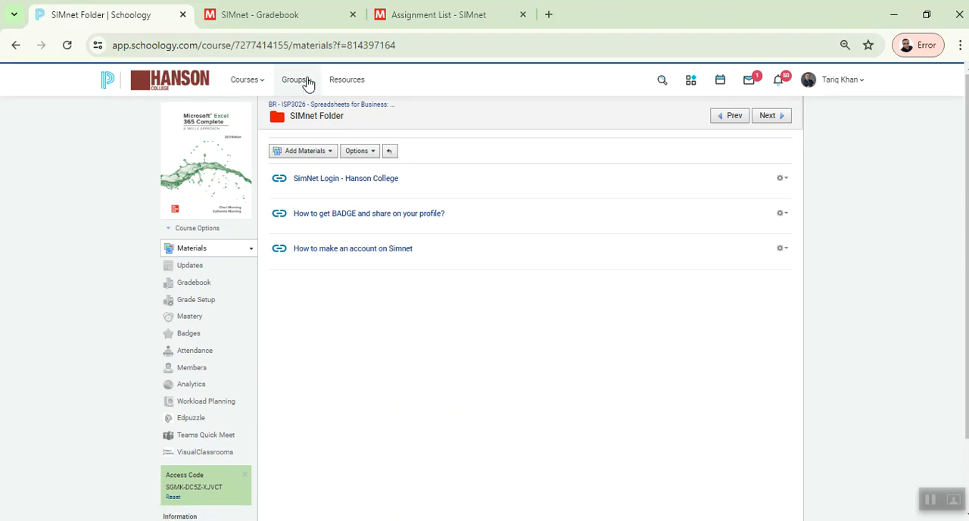
left_click(303, 19)
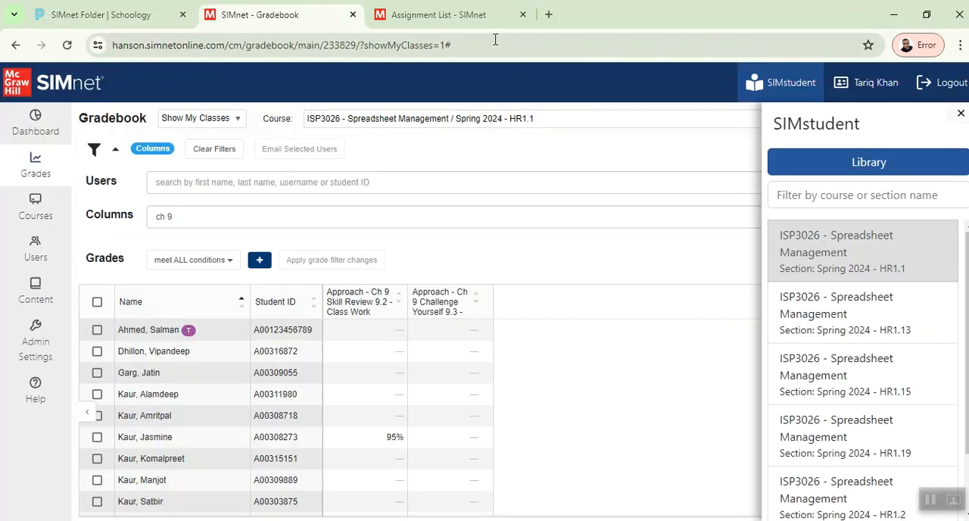
left_click(484, 15)
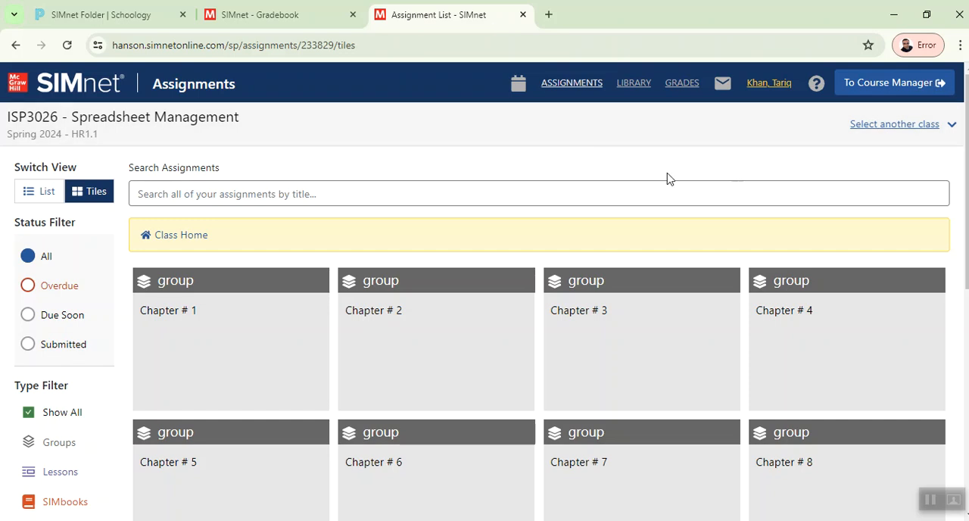
Open the Excel 2021 Skills Approach - Ch 9 Skill Review 9.2 - Class Work project from the Chapter # 9 group
scroll(668, 178, "down", 3)
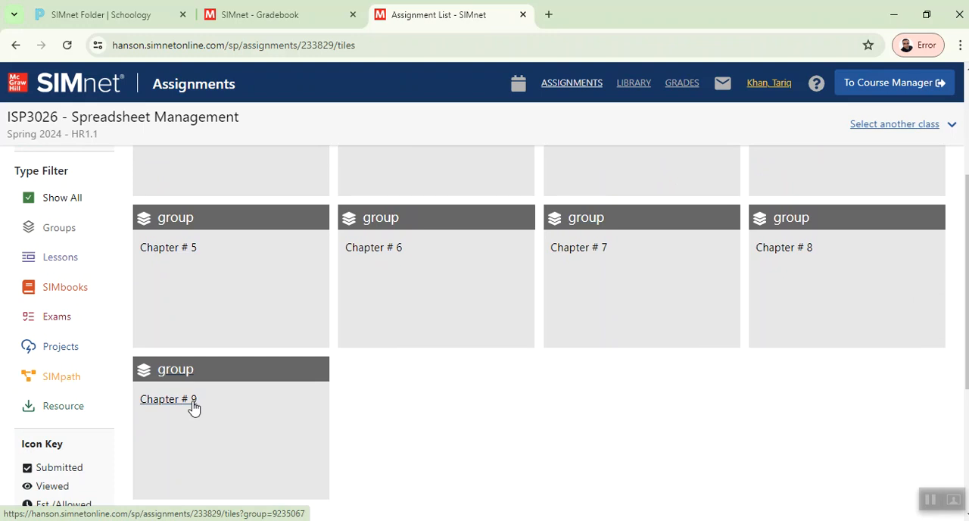
left_click(193, 403)
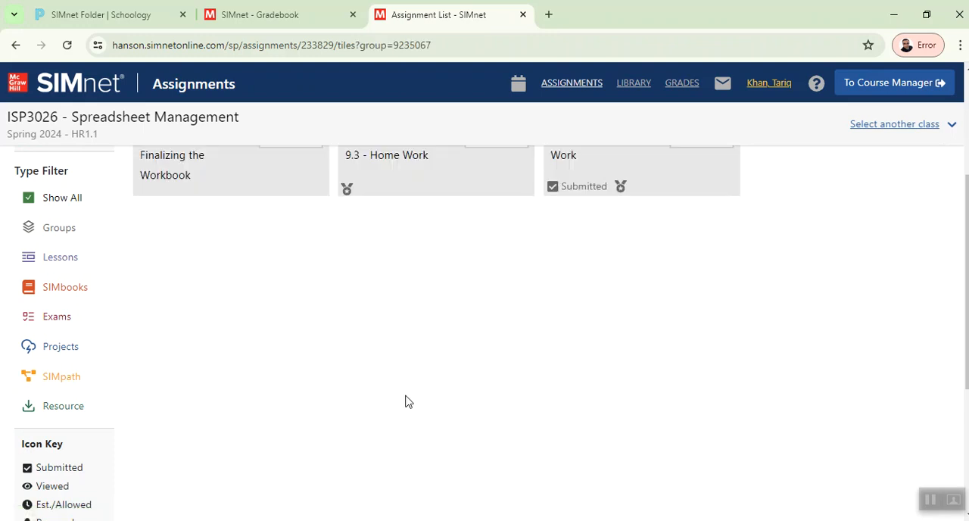
scroll(473, 378, "up", 3)
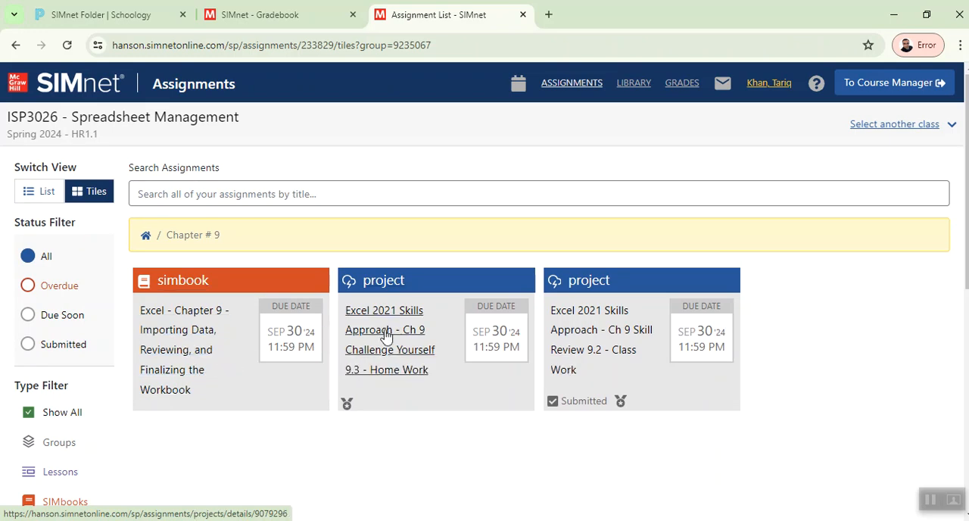
left_click(588, 331)
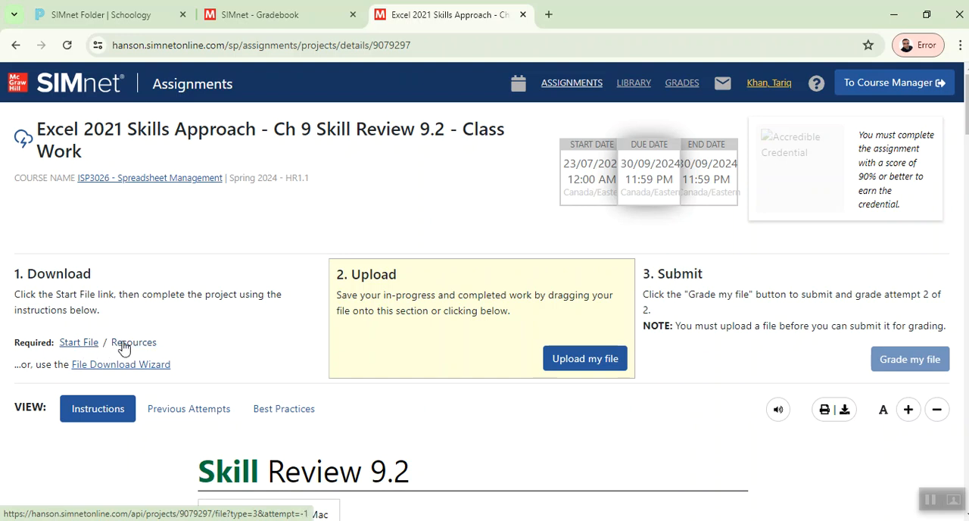
Download the project's start file and open the new EX2021-SkillReview-9-2 (4) workbook from the Downloads folder for editing in Excel
left_click(84, 342)
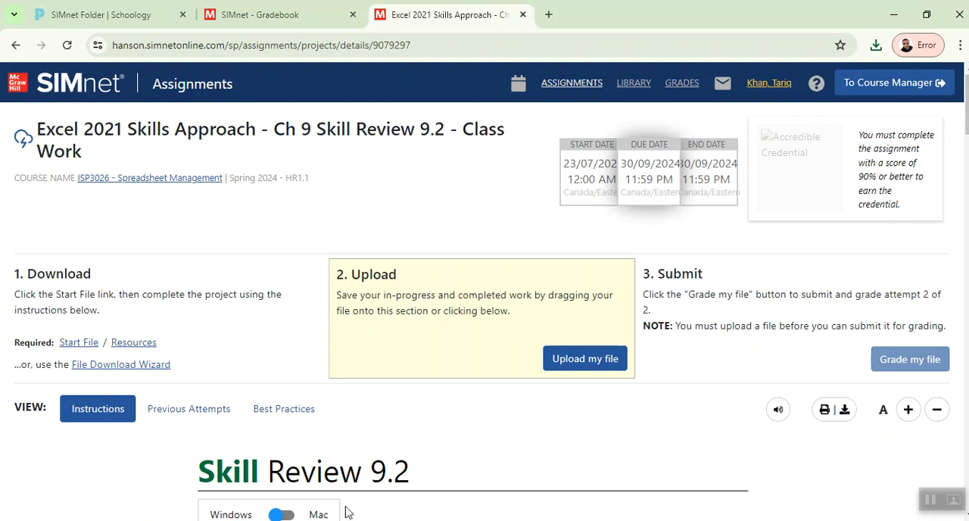
left_click(303, 519)
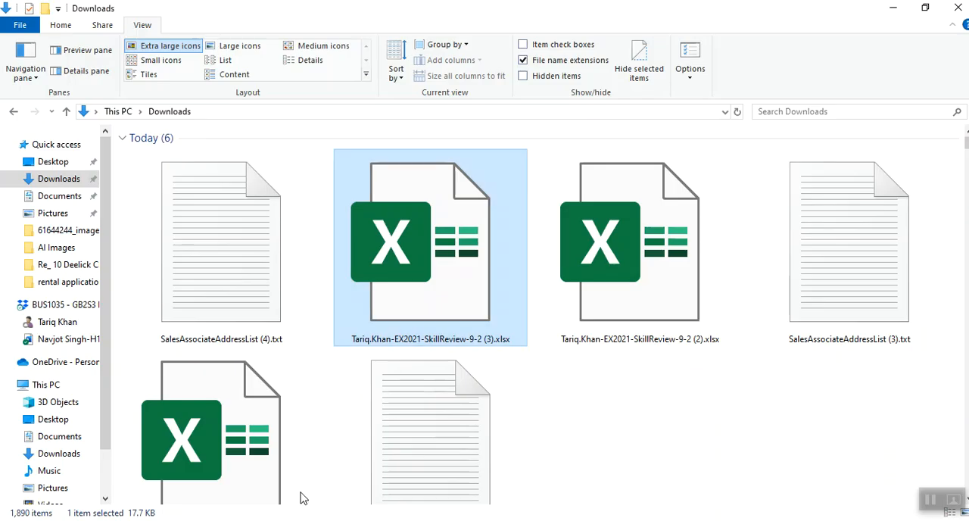
left_click(60, 179)
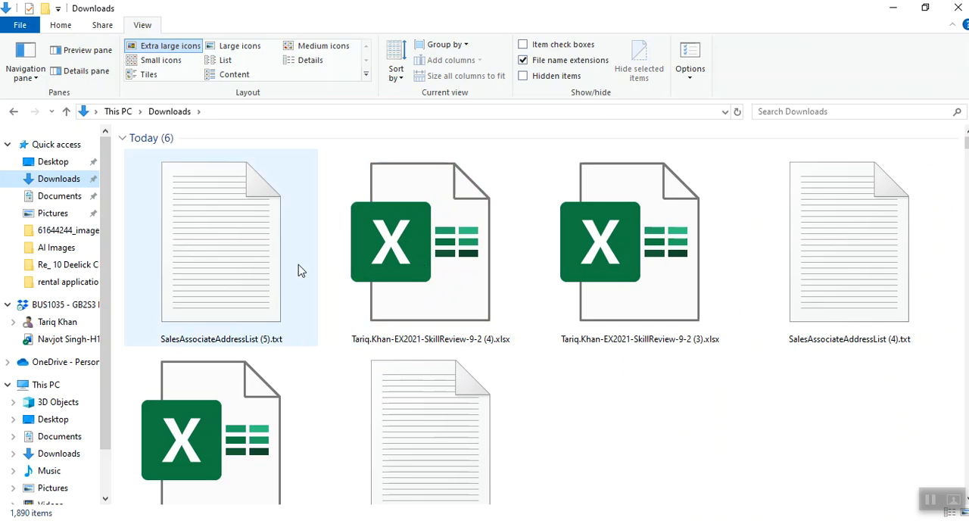
double_click(460, 260)
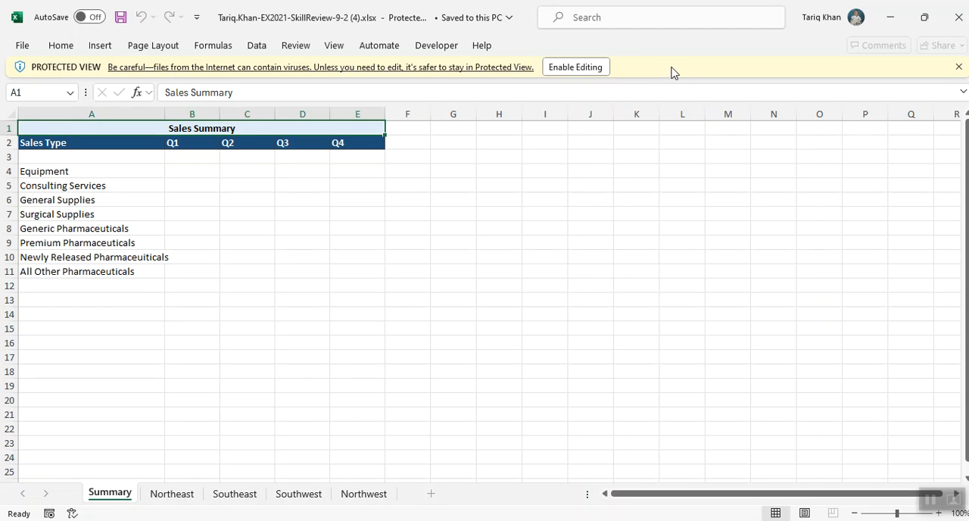
left_click(583, 68)
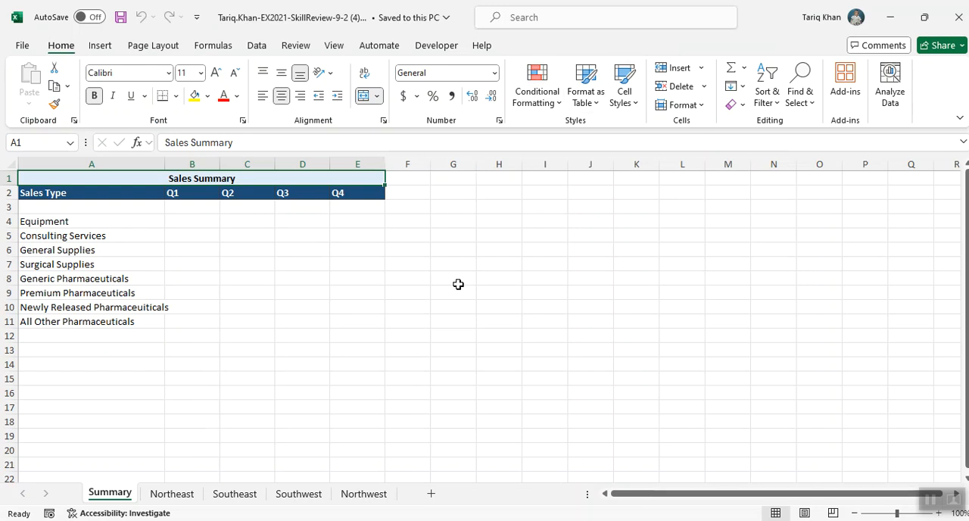
Switch to the SIMnet project page in the browser and read the Skill Review 9.2 introduction, highlighting its key phrases
key("alt+Tab")
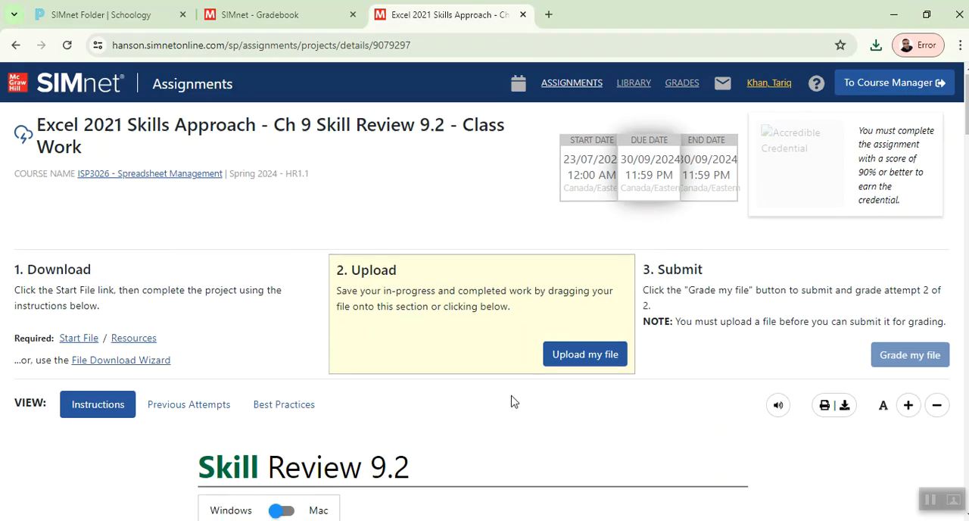
scroll(513, 399, "down", 3)
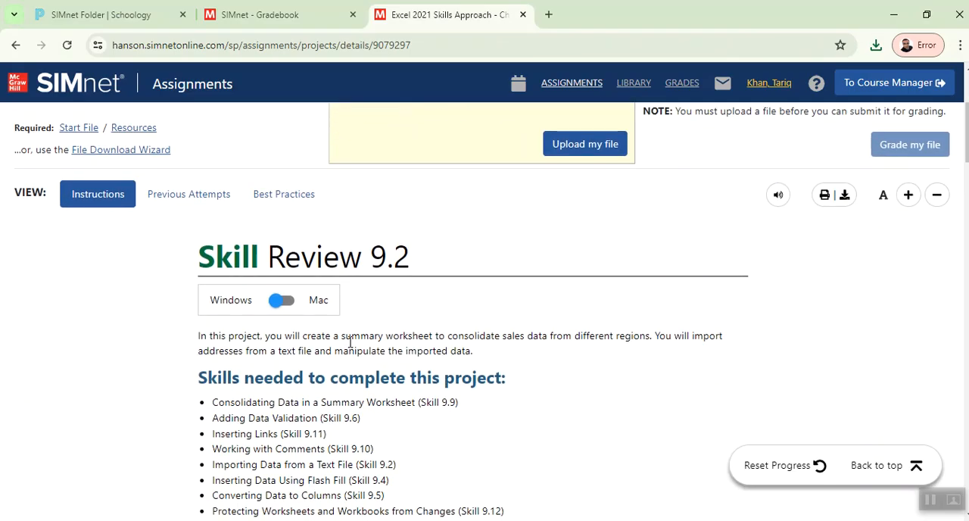
left_click_drag(341, 336, 383, 336)
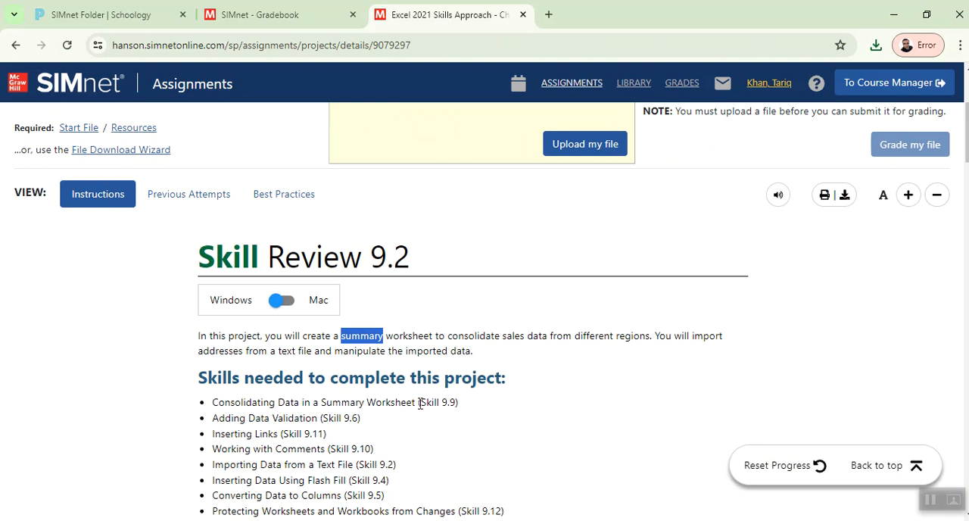
left_click_drag(447, 336, 545, 337)
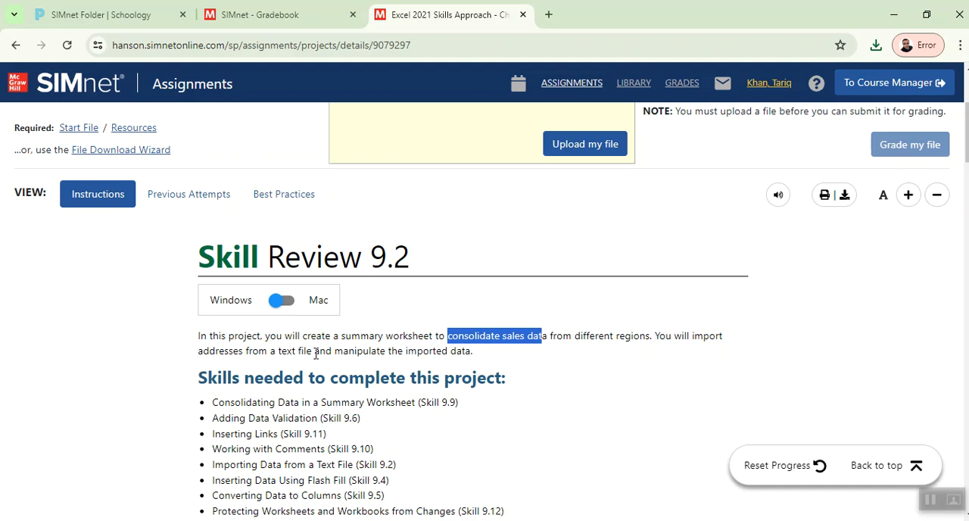
left_click_drag(307, 352, 469, 351)
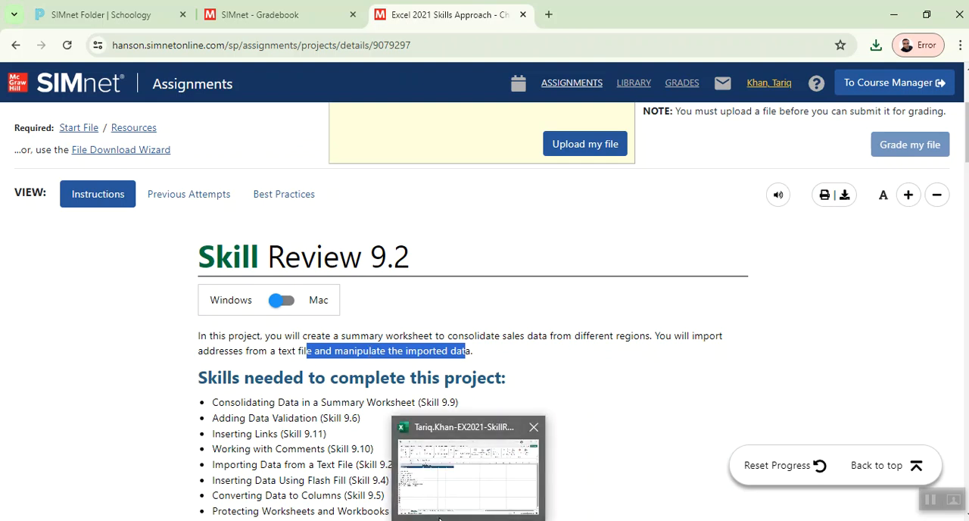
Return to the Excel workbook and compare the Equipment Q1 cell on the Summary, Northeast, Southeast, Southwest and Northwest sheets
left_click(461, 519)
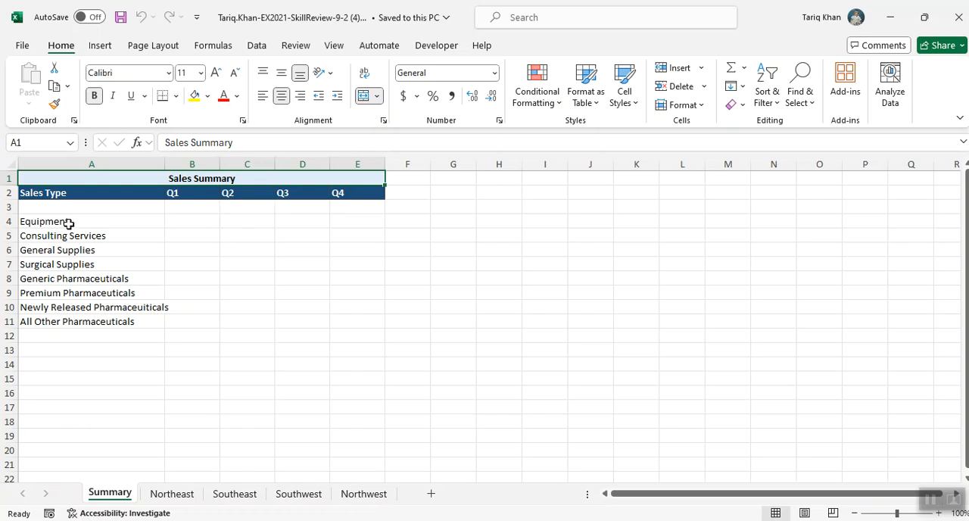
left_click(183, 217)
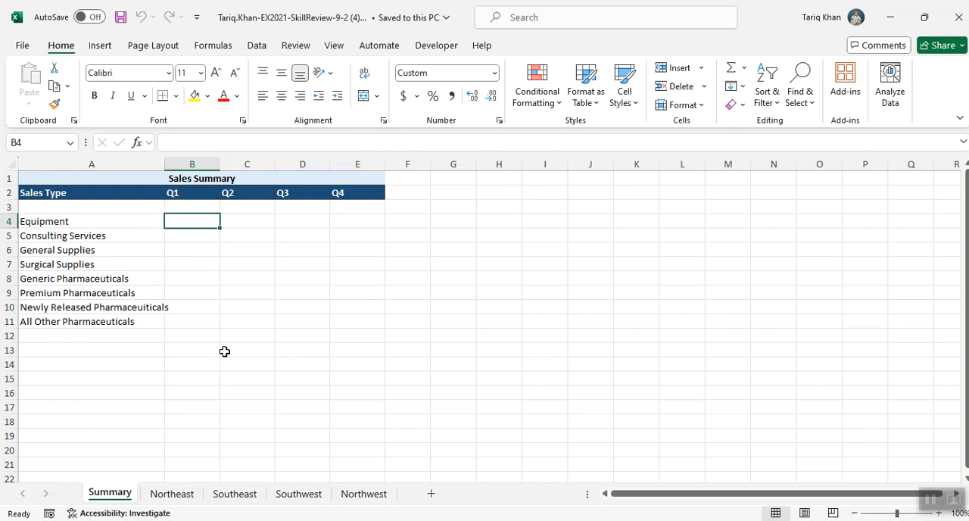
left_click(185, 496)
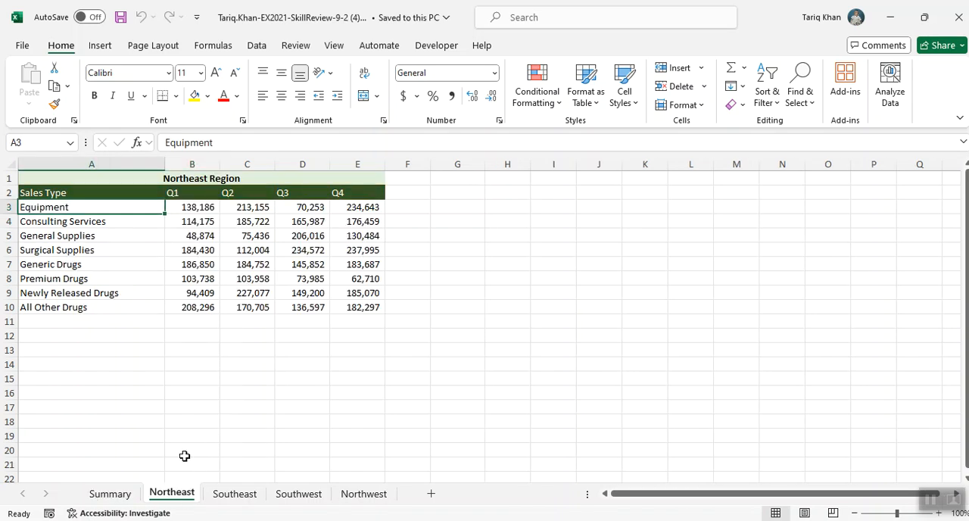
left_click(193, 209)
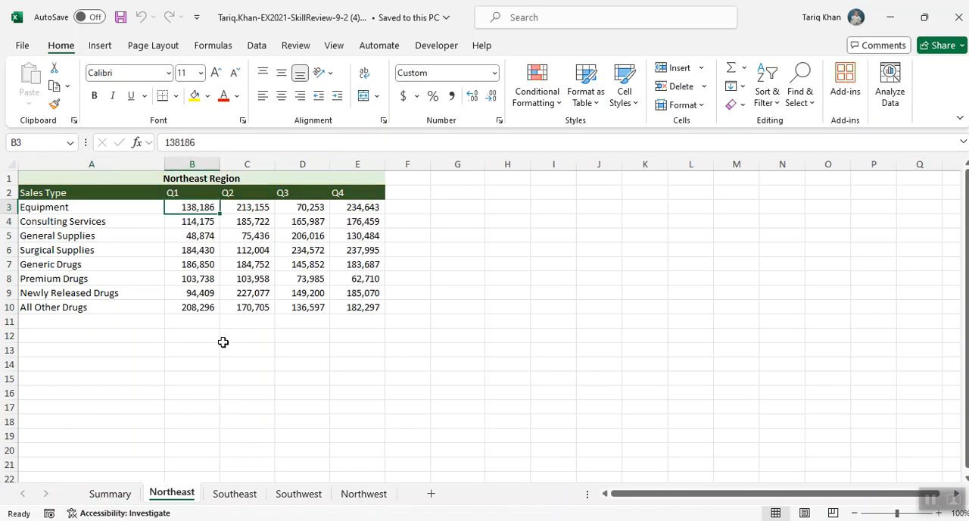
left_click(236, 495)
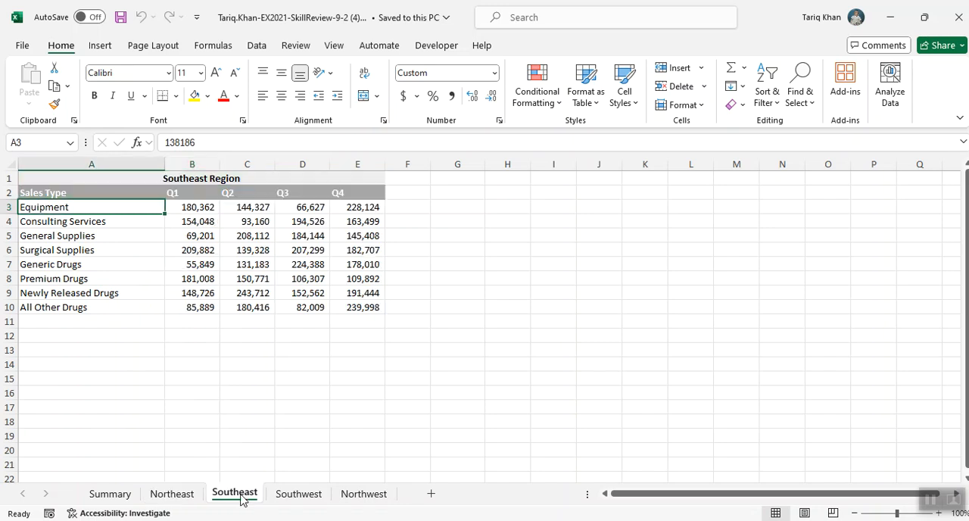
left_click(192, 212)
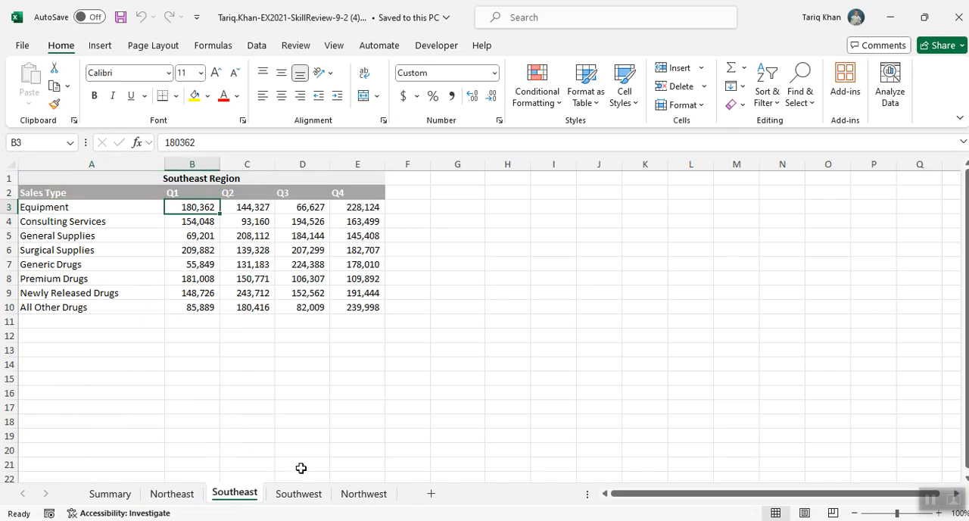
left_click(300, 497)
left_click(191, 206)
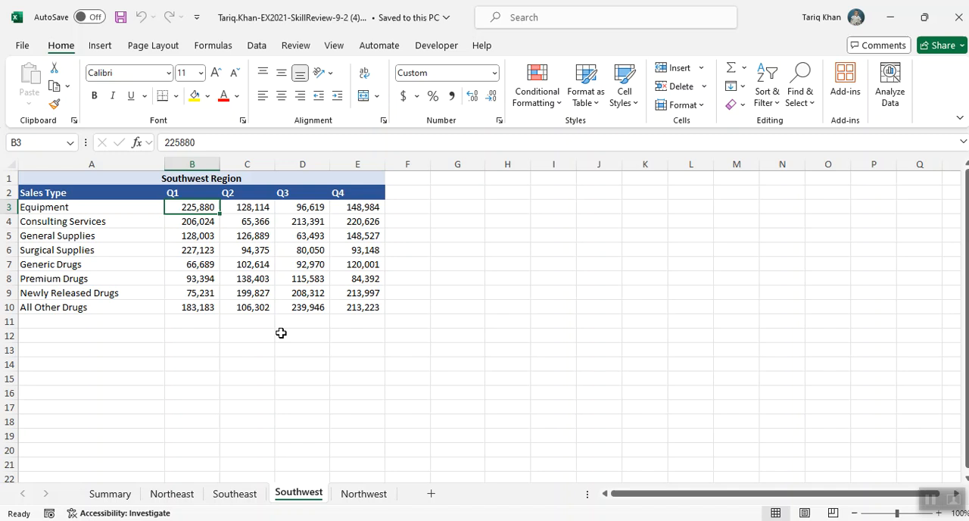
left_click(364, 494)
left_click(195, 206)
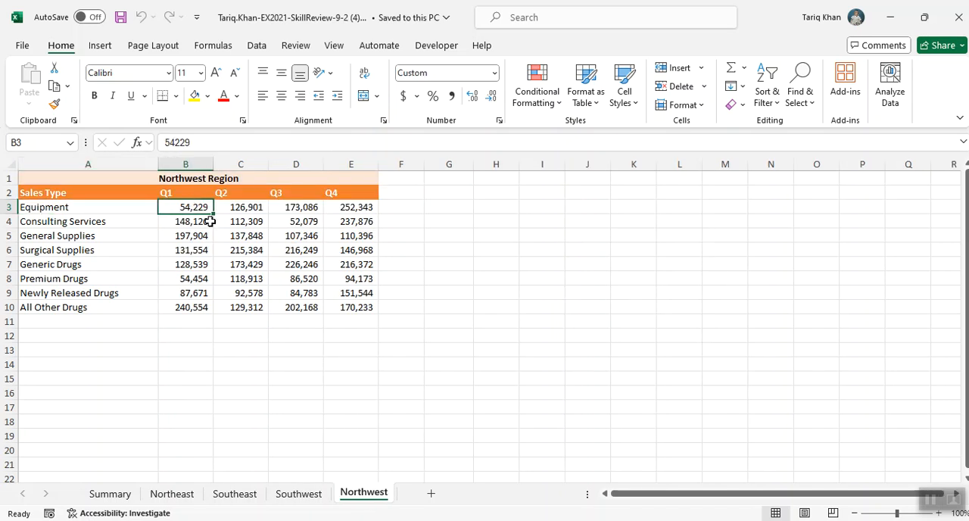
left_click(110, 493)
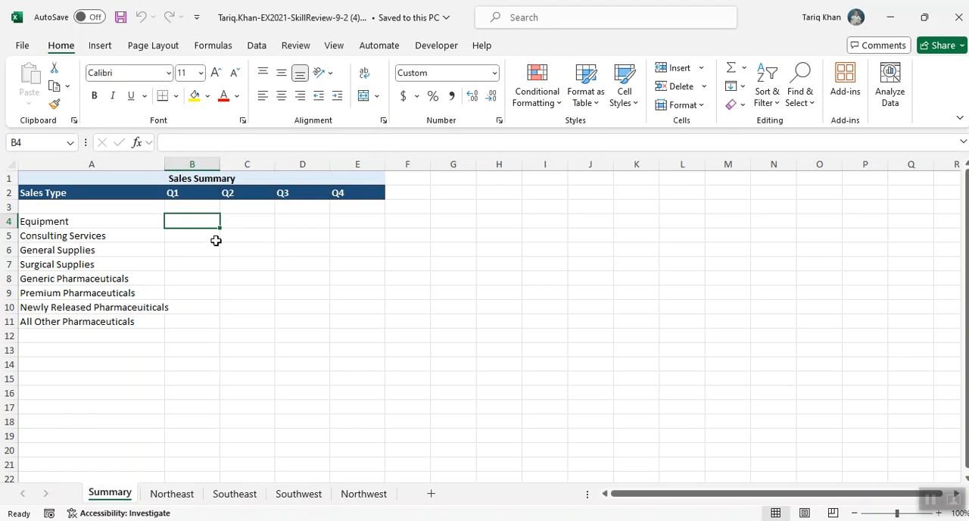
Enter the note "B4:E11 - Range" in cell H4 of the Summary sheet
left_click(500, 225)
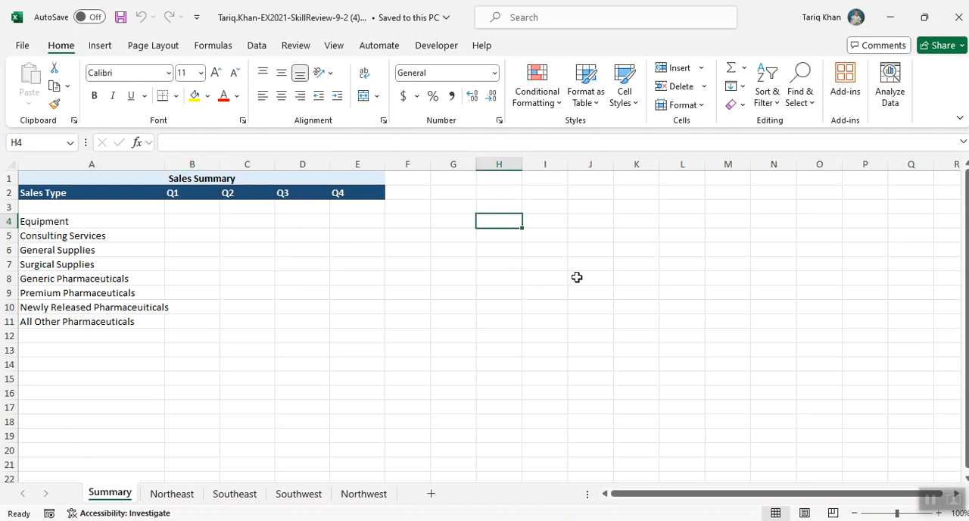
type("B4:E11")
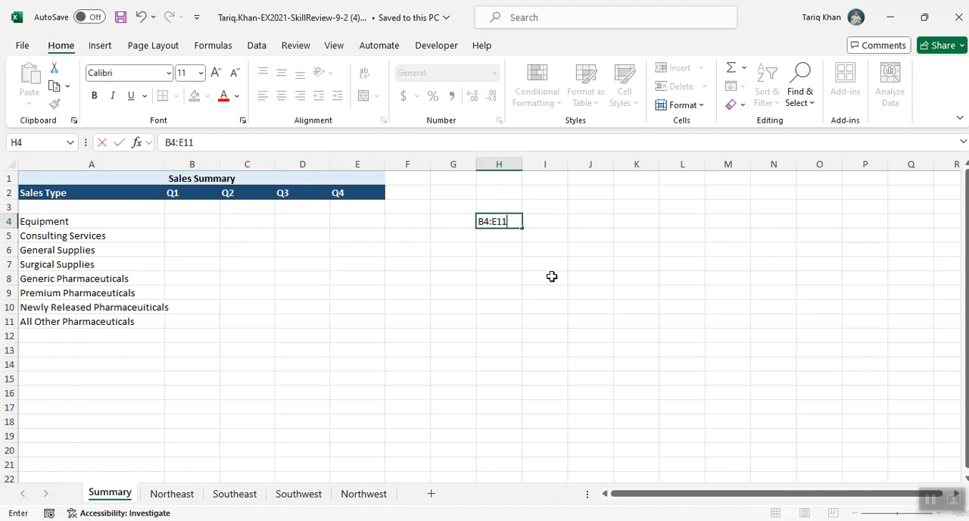
left_click(542, 277)
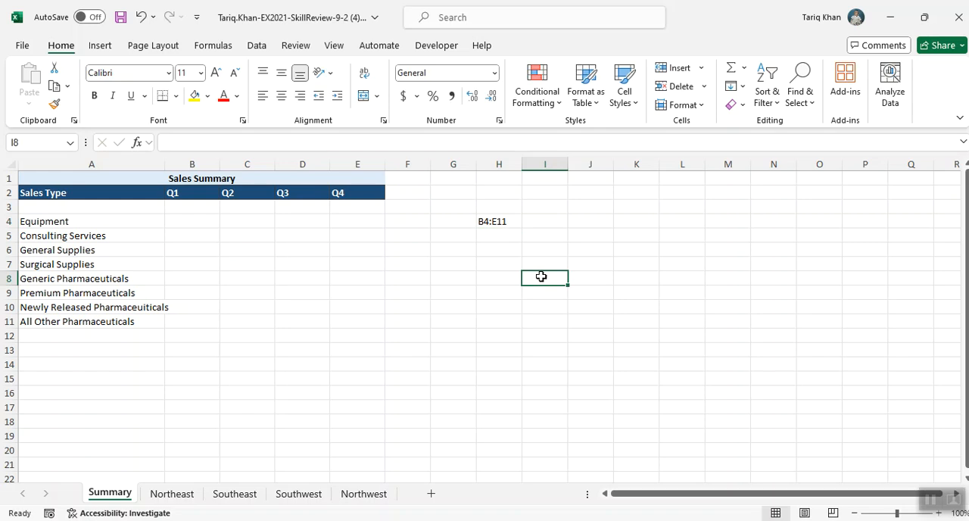
left_click(497, 221)
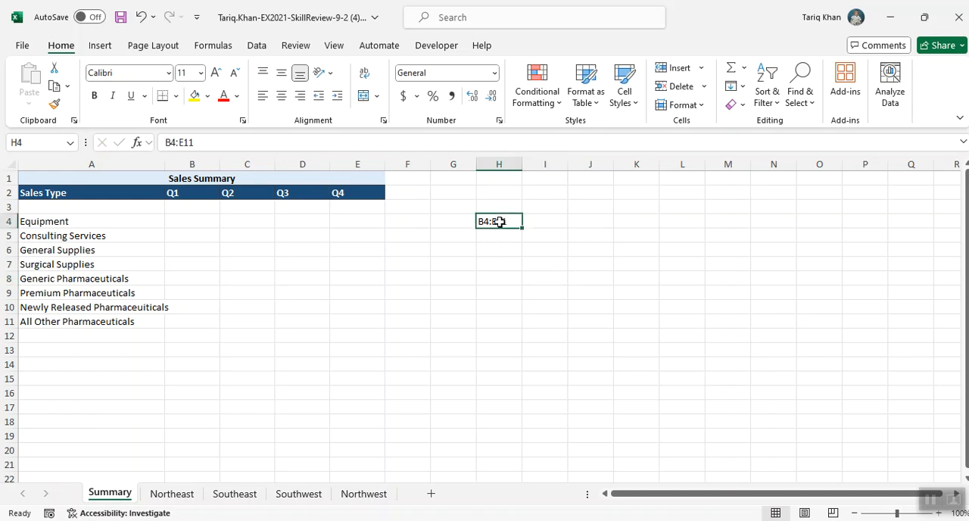
left_click(281, 144)
type("- Range")
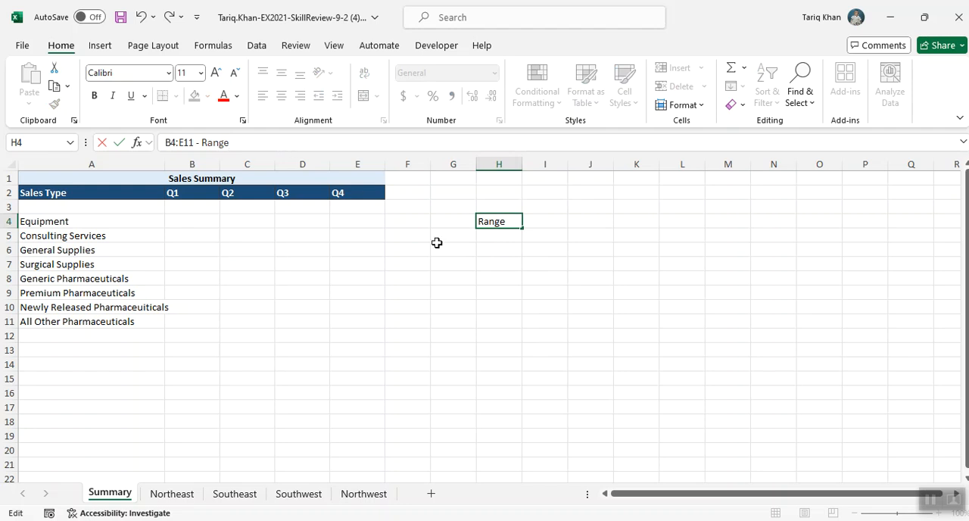
left_click(510, 290)
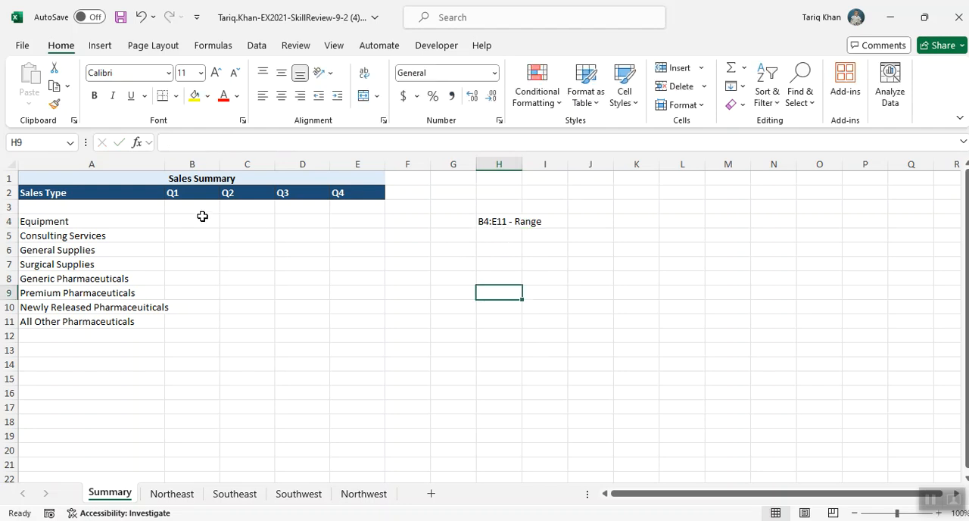
Start a Sum consolidation into B4:E11 of the Summary sheet and add Northeast B3:E10 as its first reference
left_click_drag(196, 223, 358, 318)
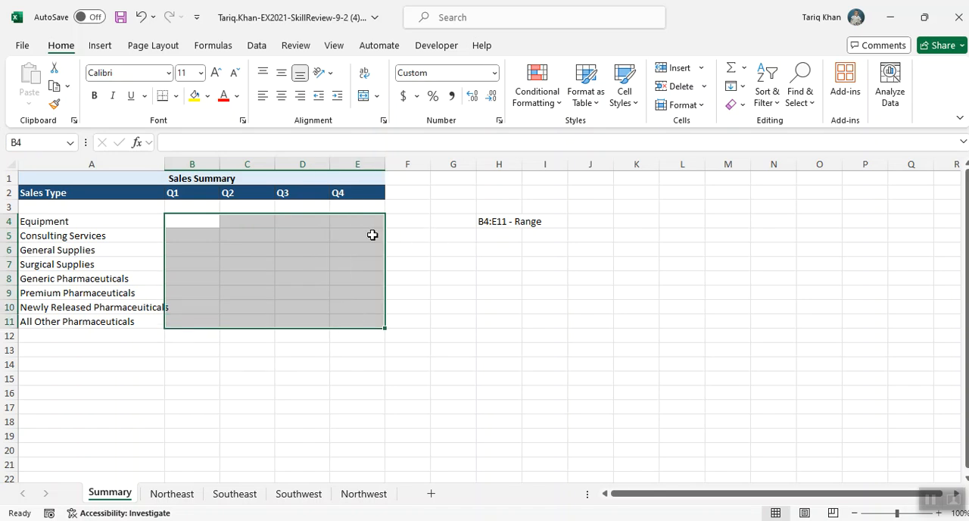
left_click(258, 46)
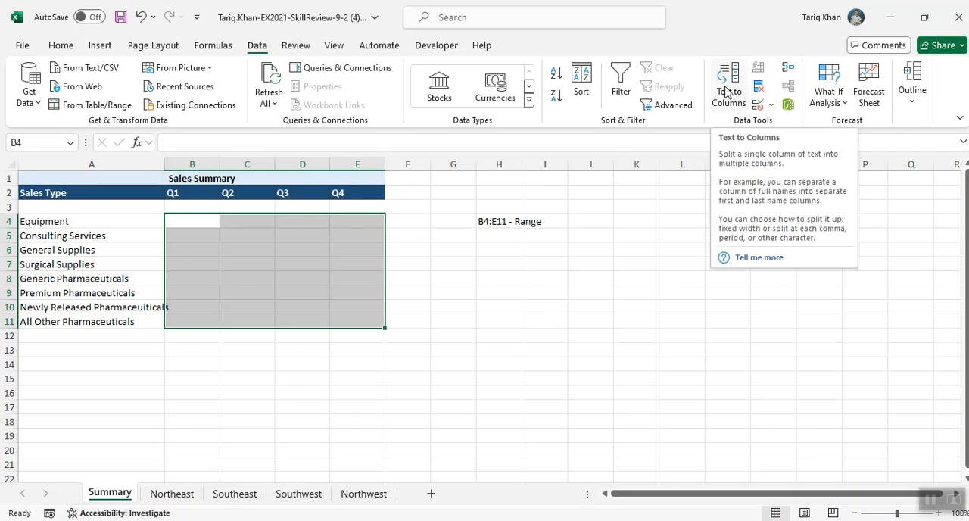
left_click(785, 70)
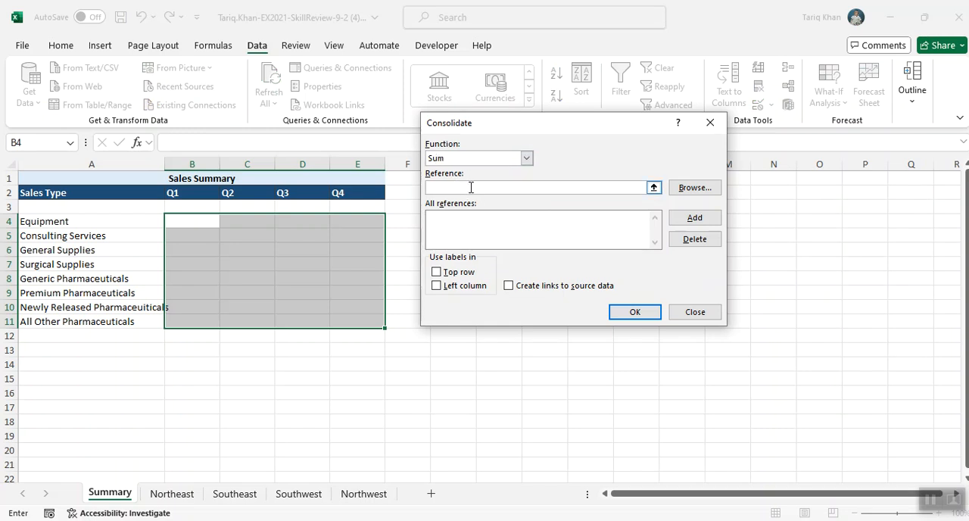
left_click(173, 494)
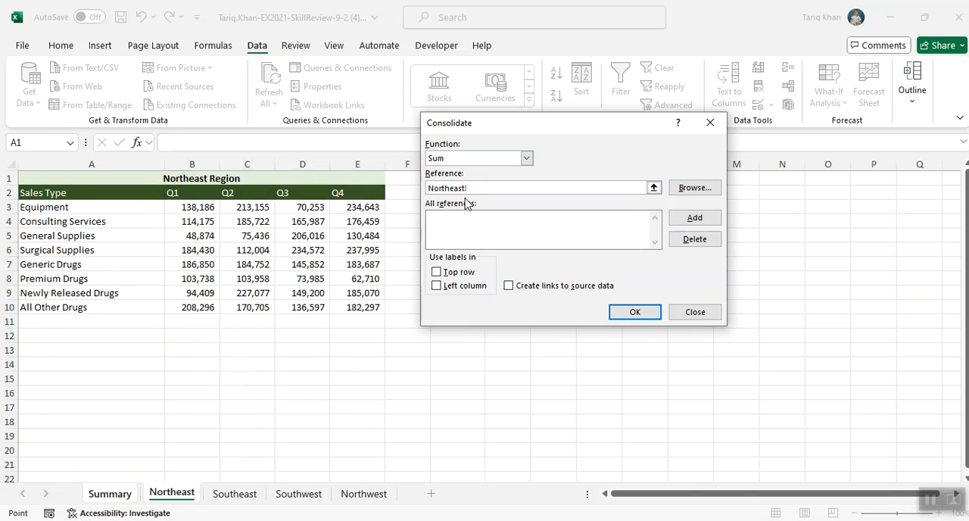
left_click_drag(190, 207, 356, 306)
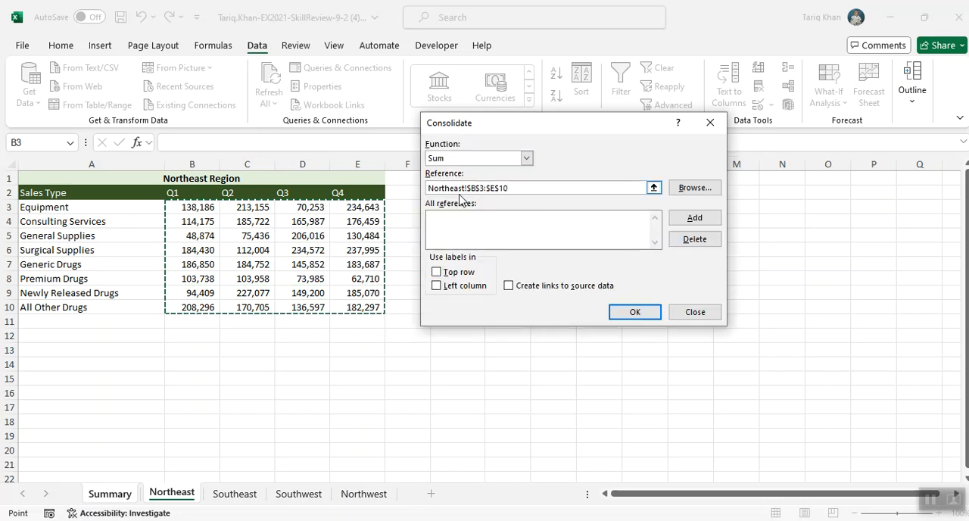
left_click(691, 221)
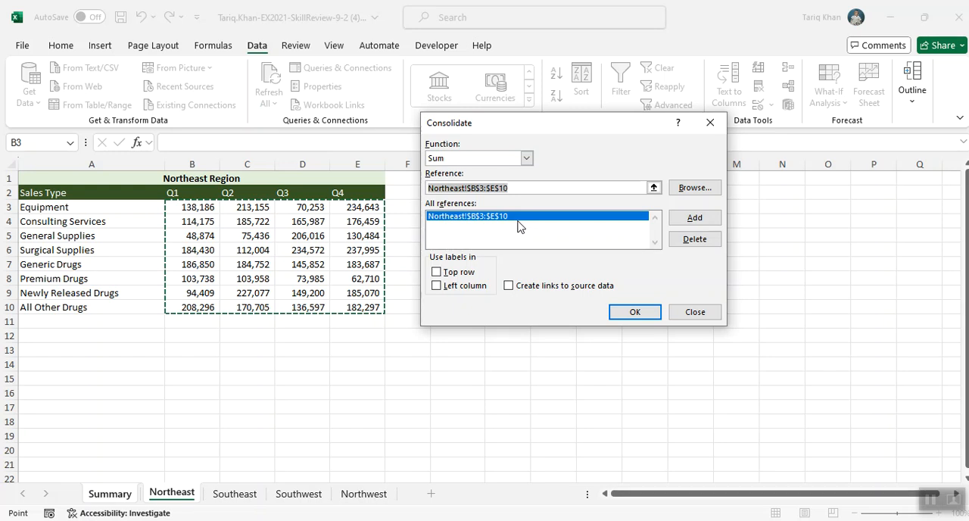
Add range B3:E10 from the Southeast, Southwest and Northwest sheets to the consolidation references
left_click(244, 494)
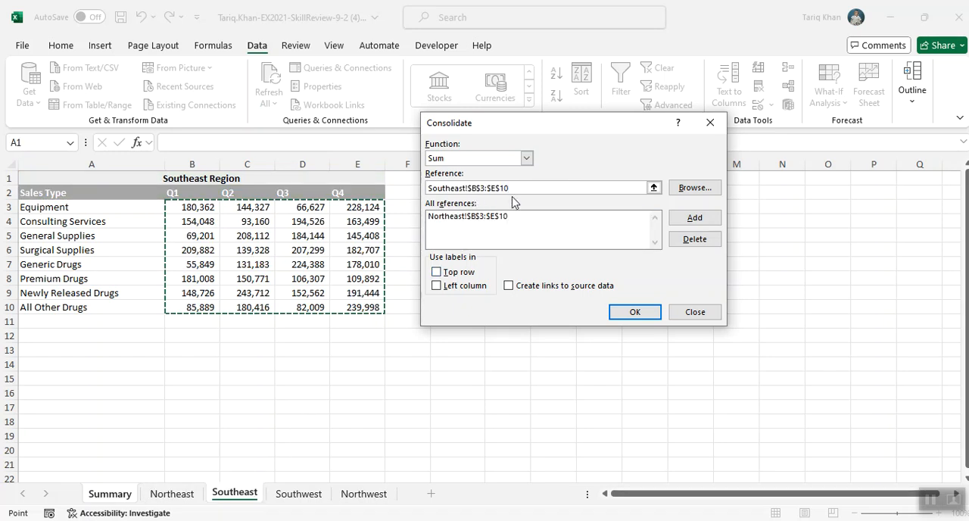
left_click(679, 220)
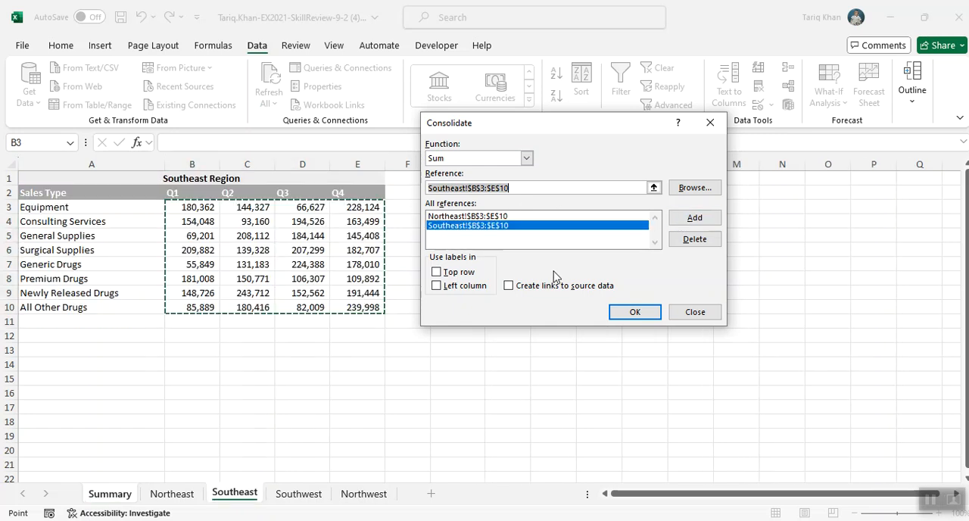
left_click(317, 499)
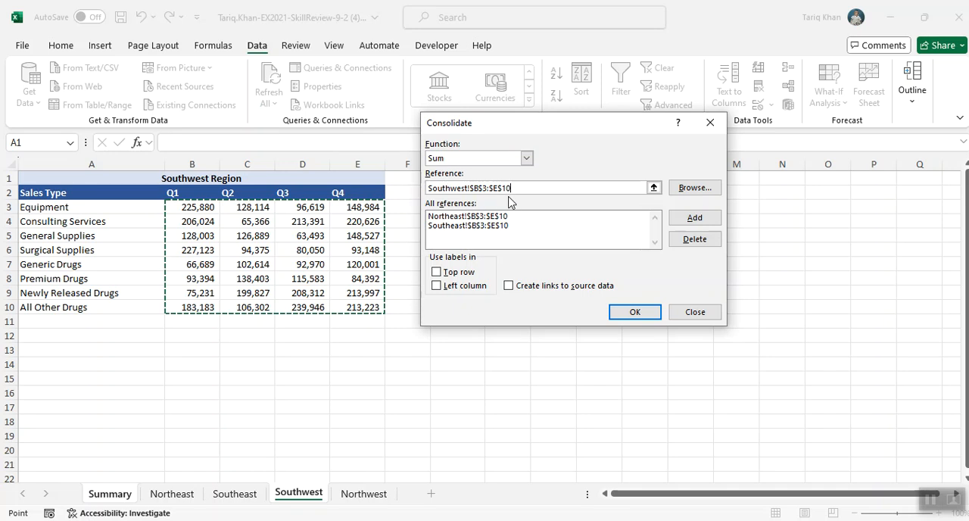
left_click(685, 218)
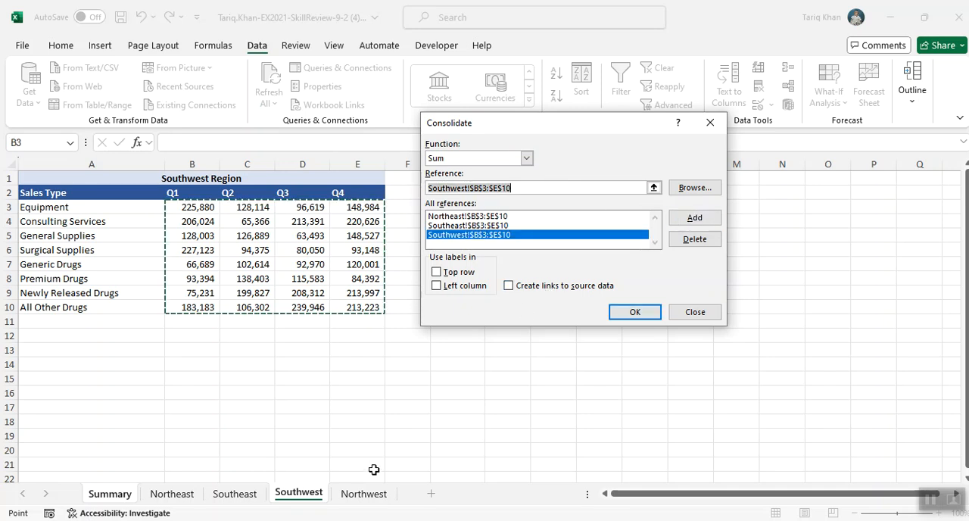
left_click(354, 501)
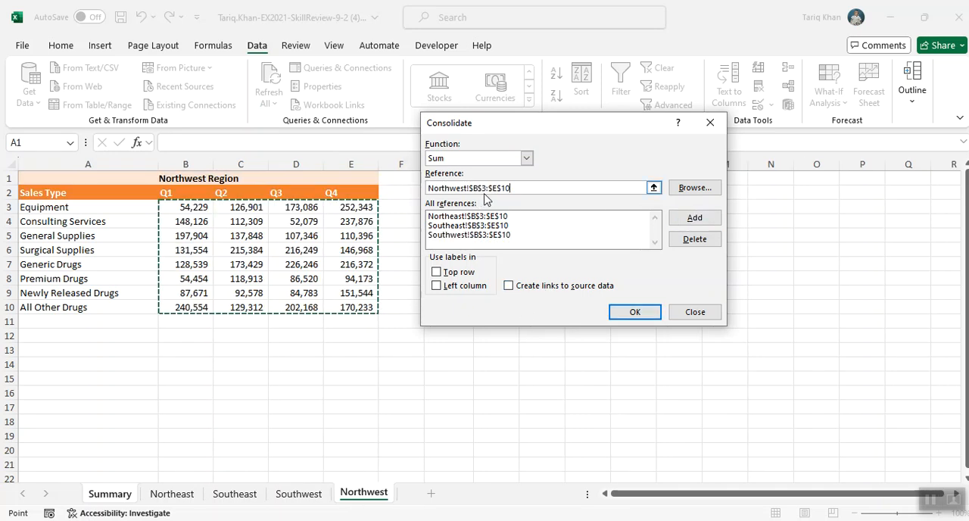
left_click(685, 218)
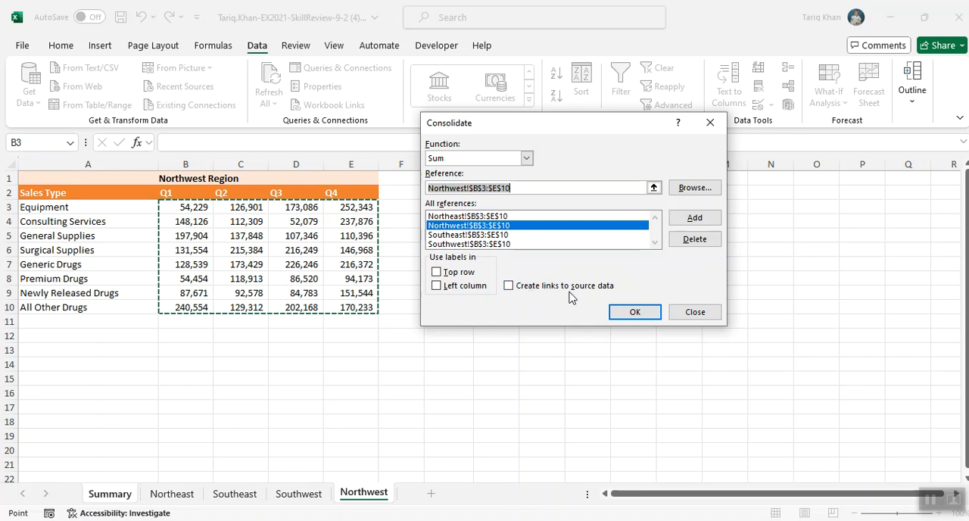
Run the consolidation with links to the source data, and delete the range note beside the Equipment row
left_click(509, 288)
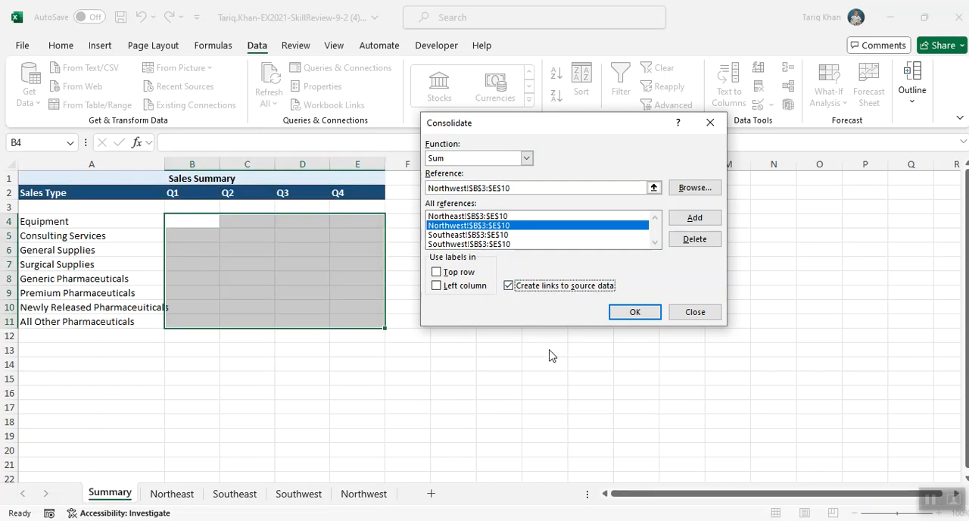
left_click(628, 313)
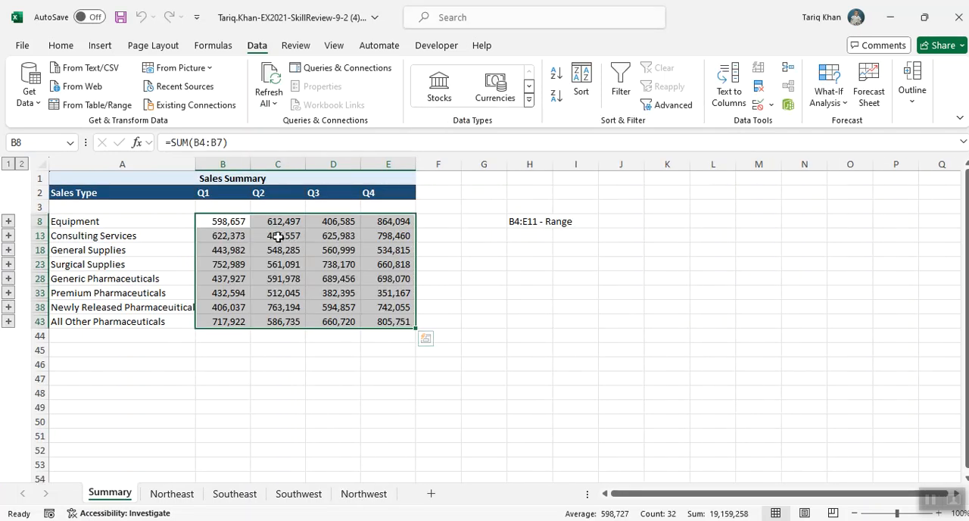
left_click(522, 218)
key("Delete")
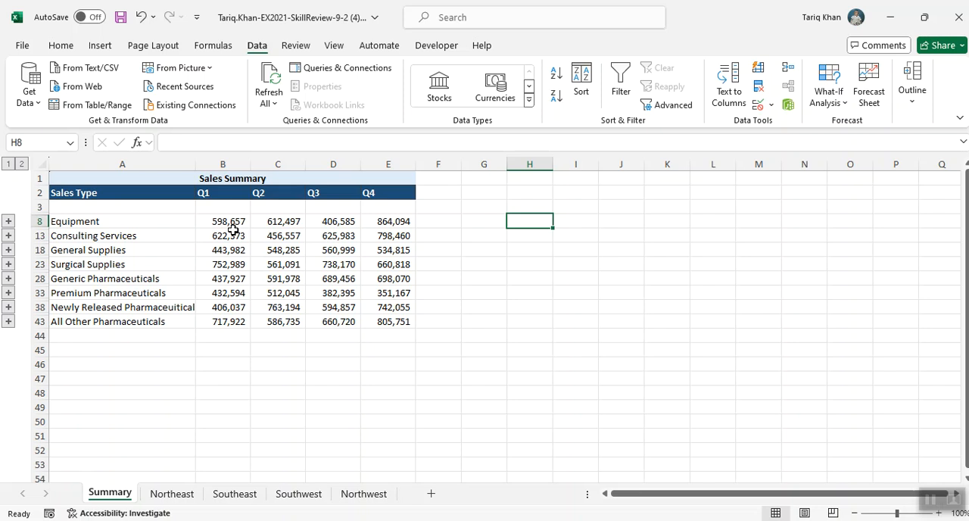
Show all outline detail to check Equipment's Q1 total, and collapse it so that only the Equipment group is expanded
left_click(22, 165)
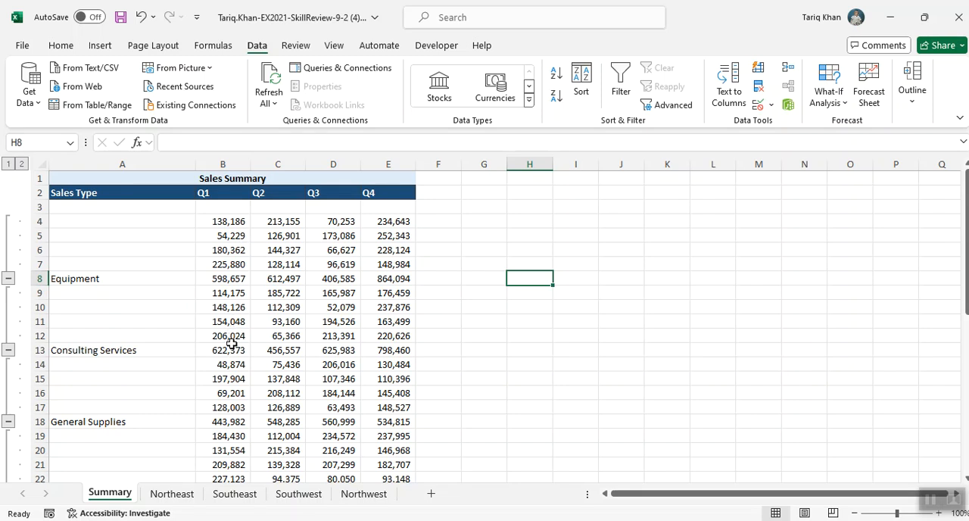
left_click(237, 281)
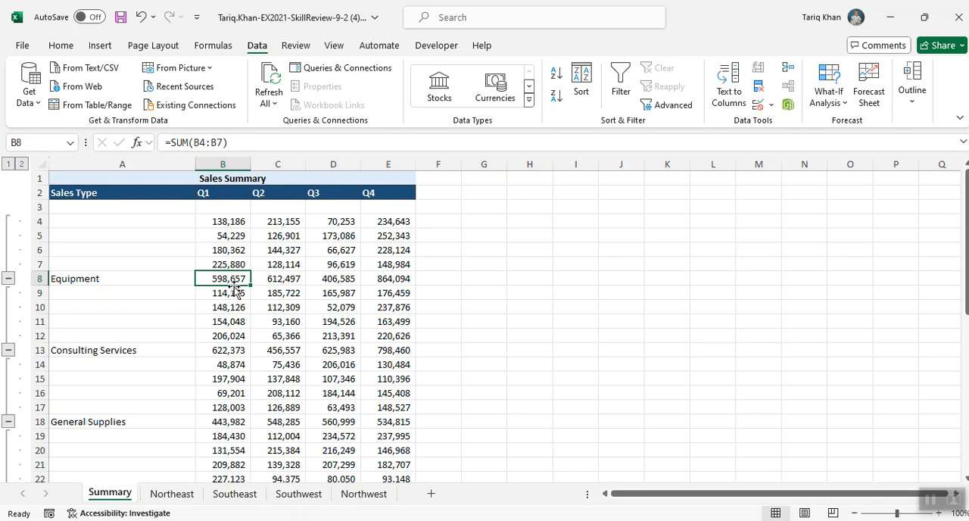
left_click(10, 164)
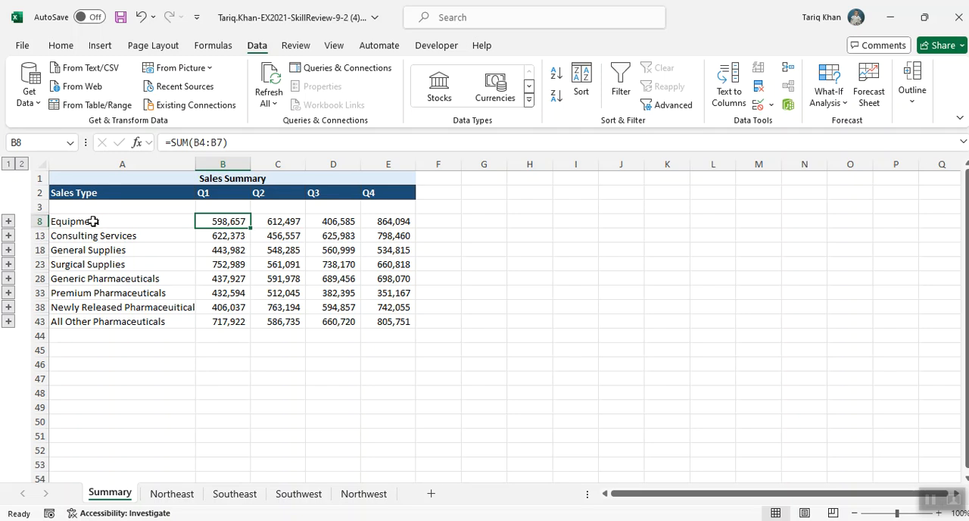
left_click(7, 224)
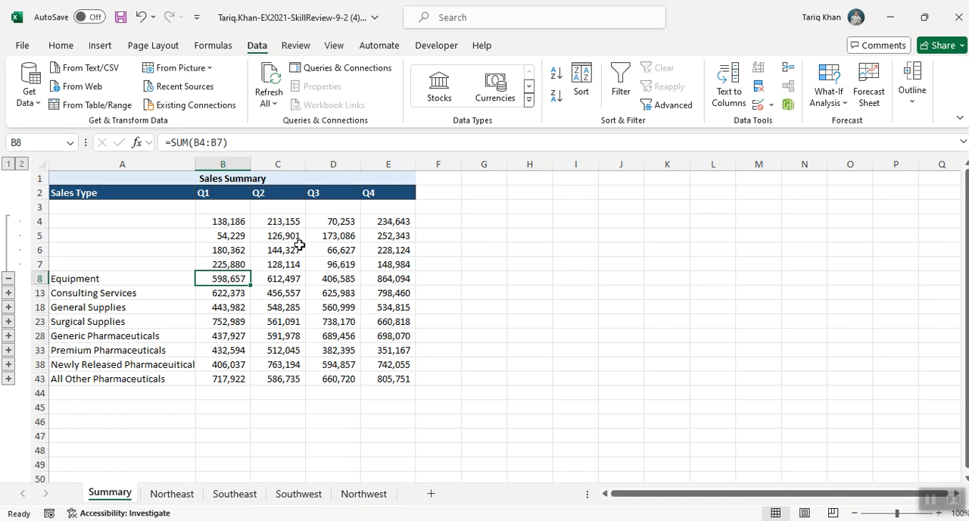
Enter the note "B4:E7" in cell H6 of the Summary sheet
left_click(542, 243)
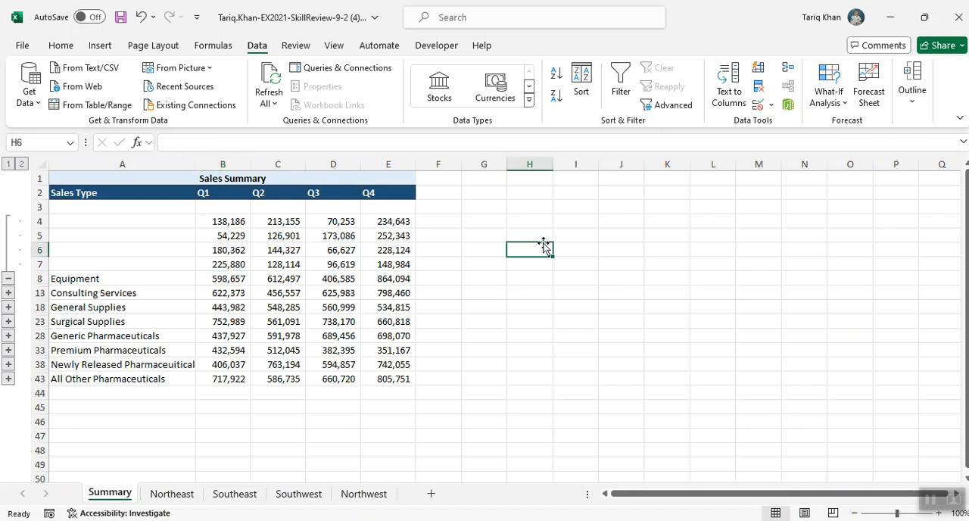
type("B4:E")
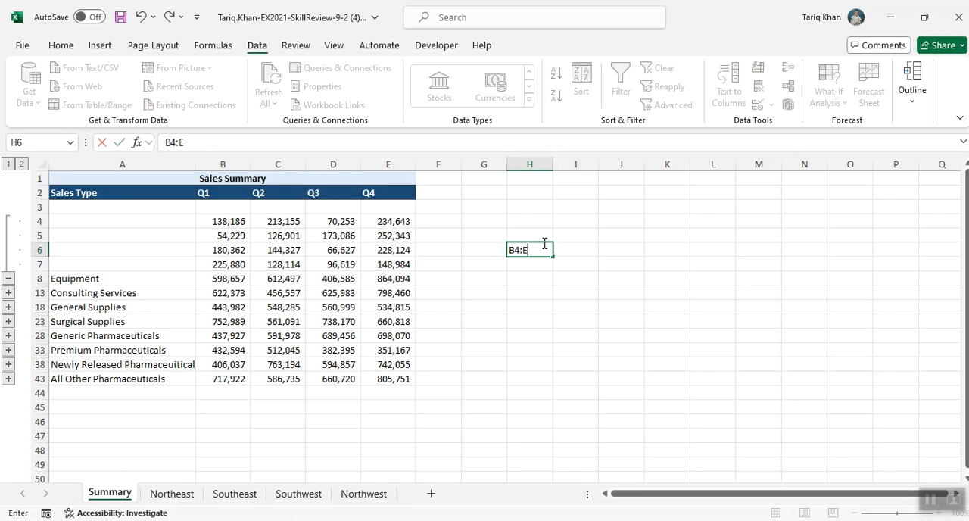
type("7")
left_click(576, 324)
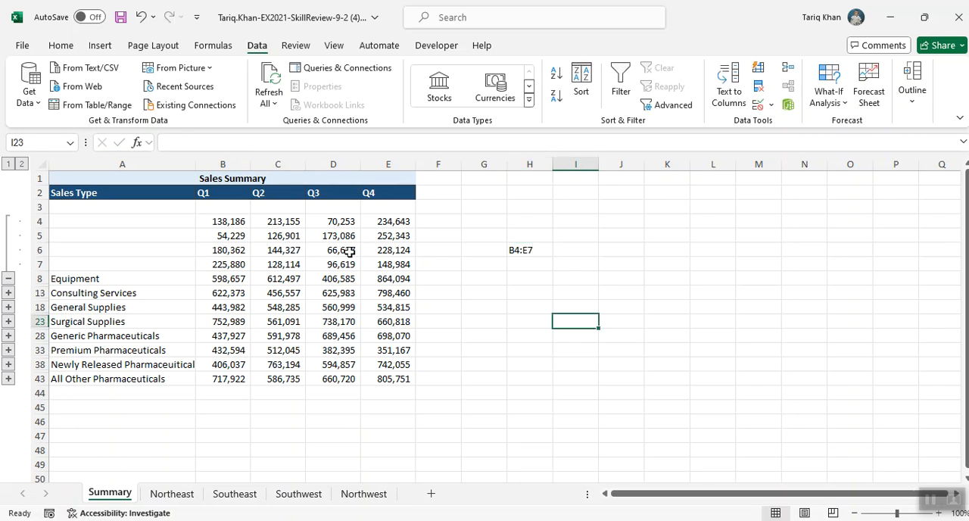
Apply data validation to B4:E7 allowing only whole numbers greater than 124999, and circle the invalid data
left_click_drag(224, 224, 369, 266)
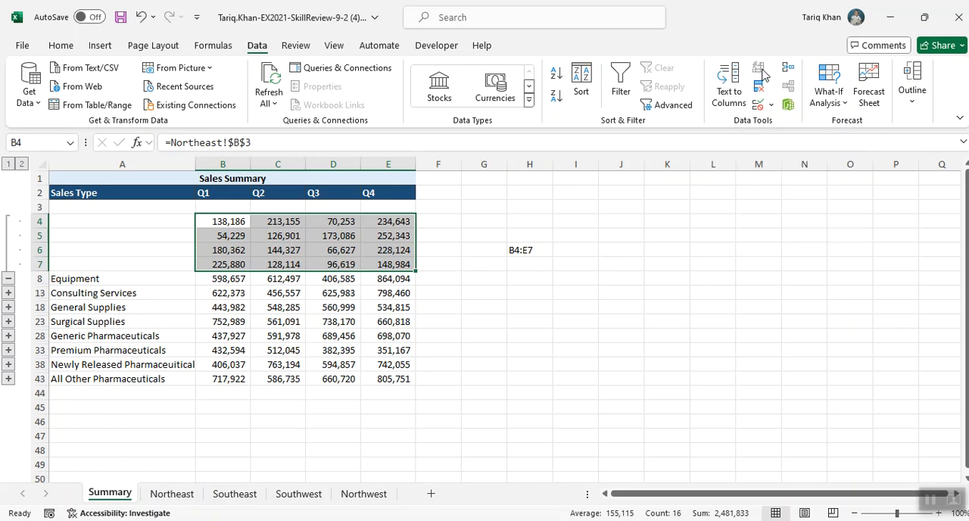
left_click(773, 106)
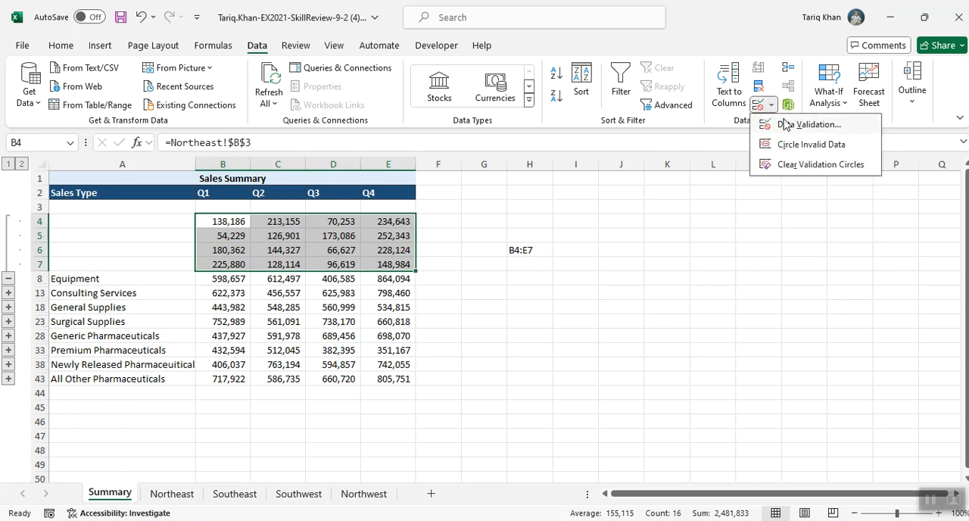
left_click(785, 124)
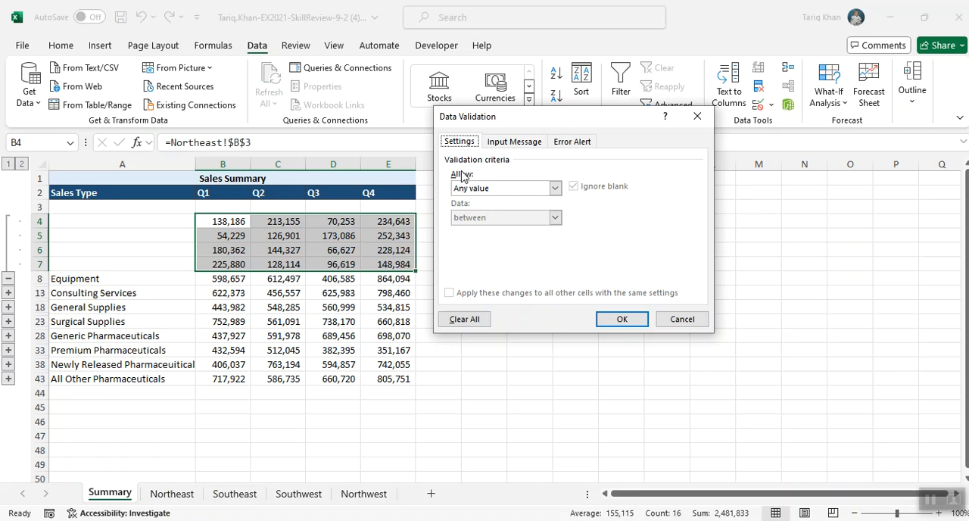
left_click(555, 188)
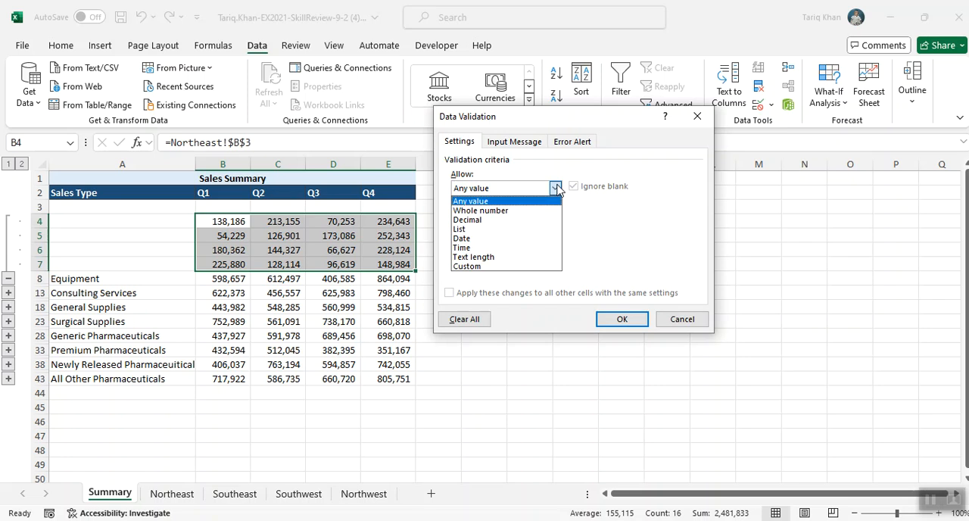
left_click(515, 211)
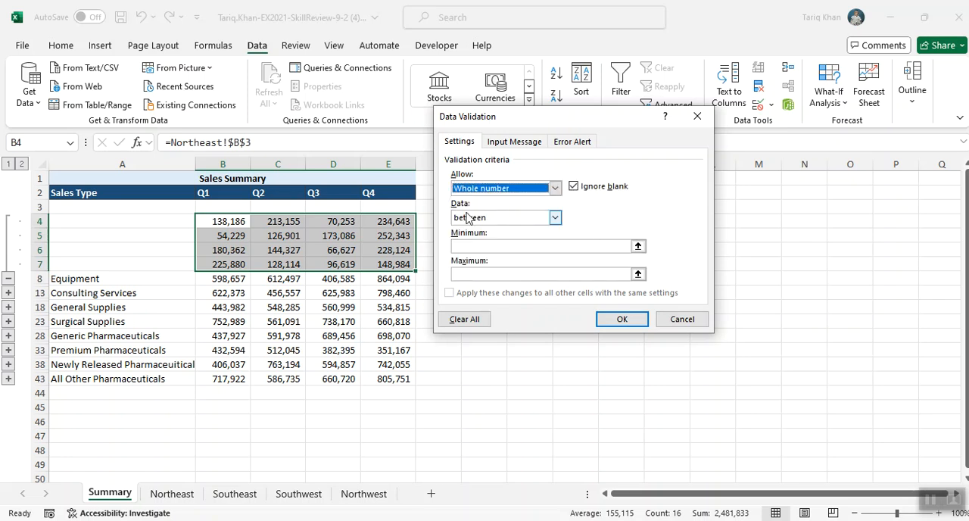
left_click(554, 218)
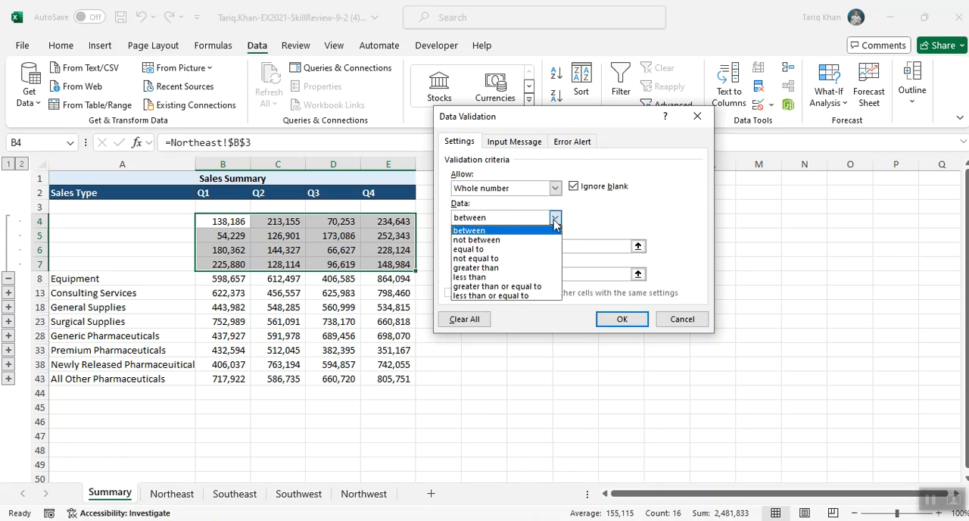
left_click(505, 267)
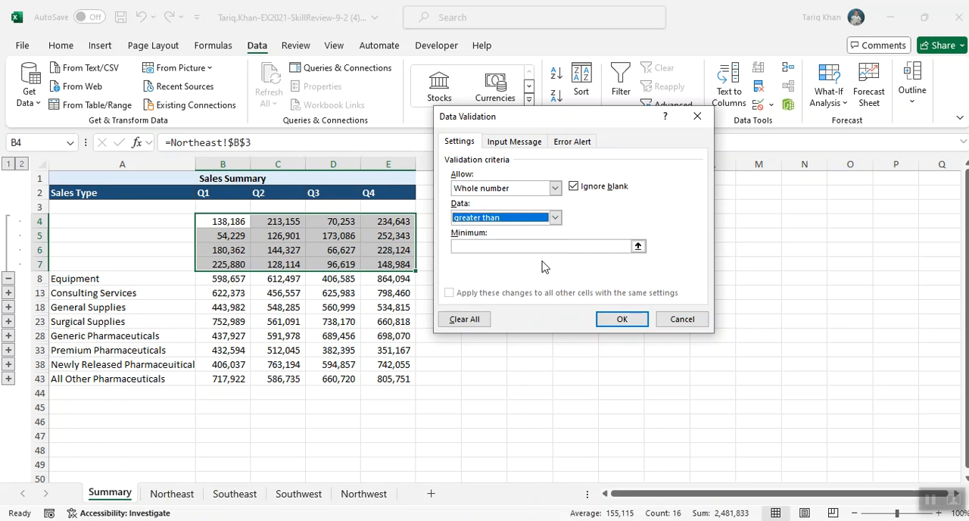
key("Tab")
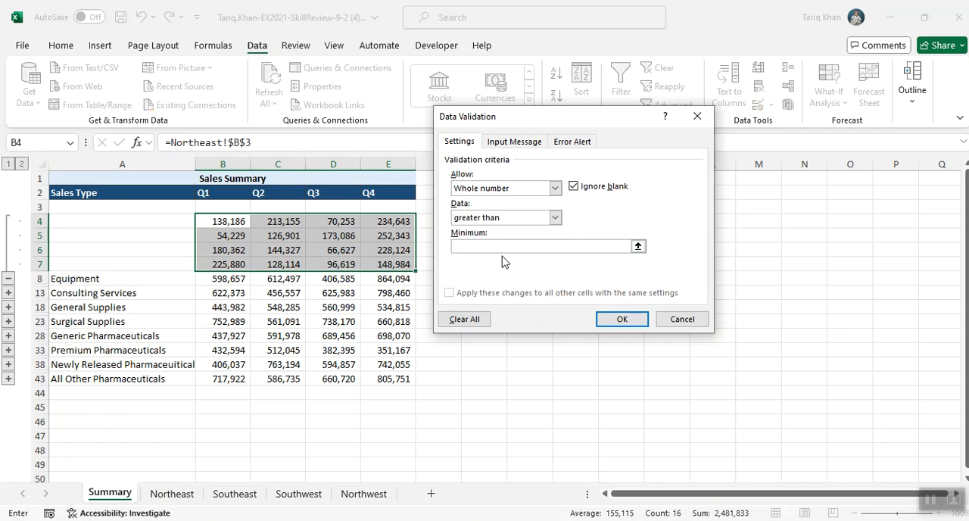
type("124999")
left_click(621, 318)
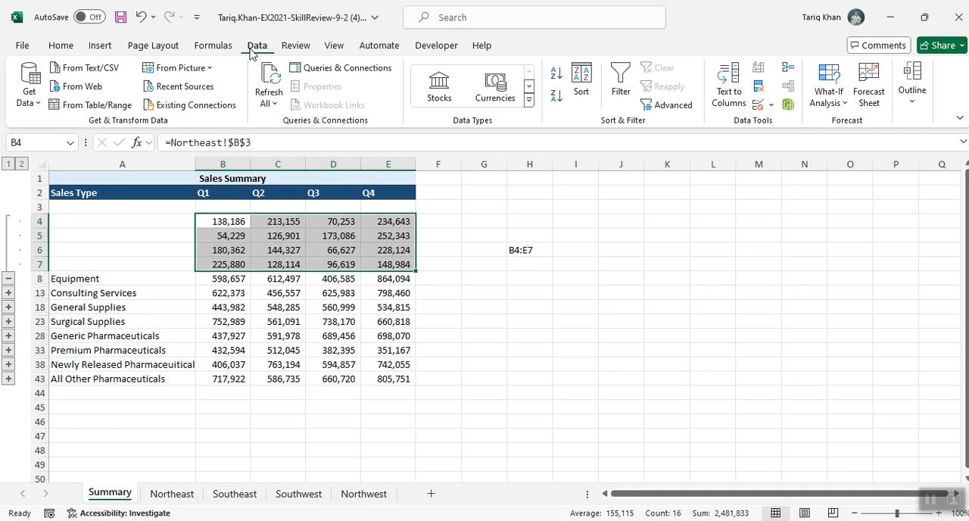
left_click(772, 106)
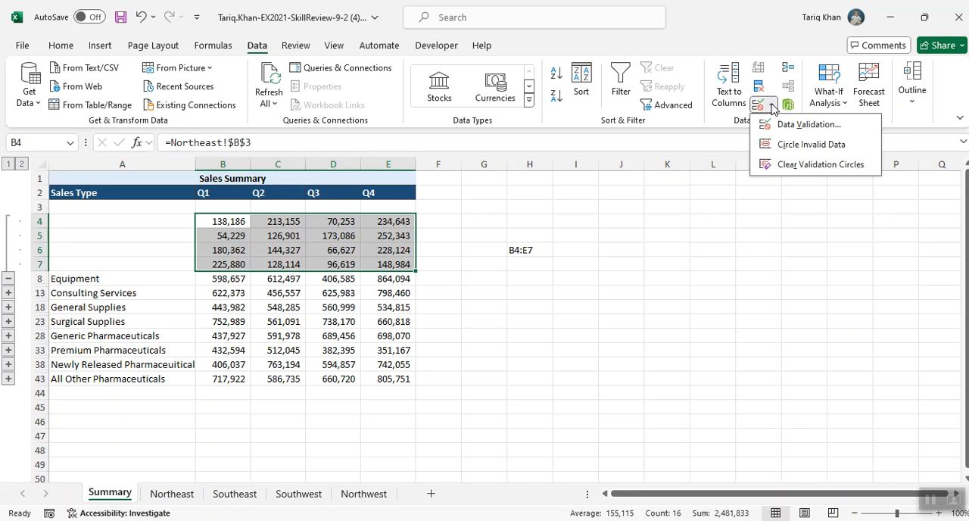
left_click(795, 146)
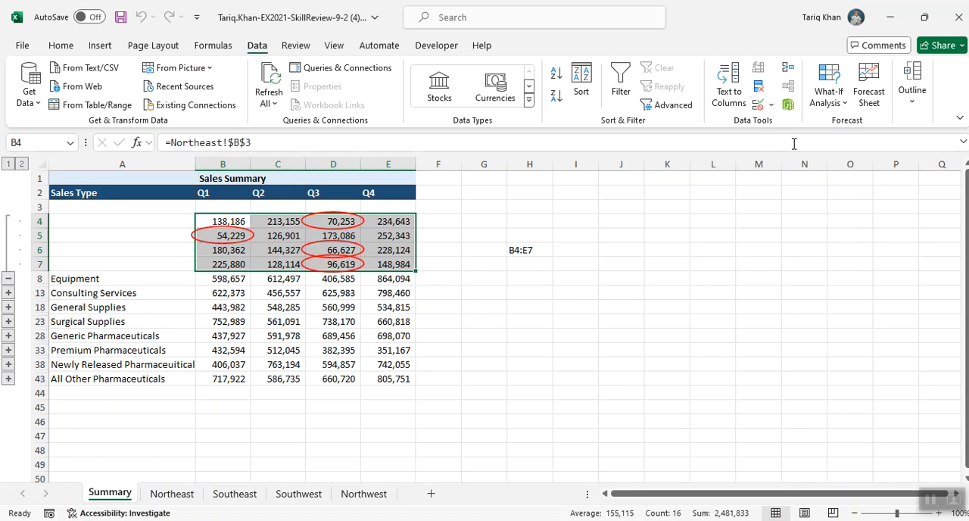
Replace the note in cell H6 of the Summary sheet with 124999
left_click(534, 249)
key("Delete")
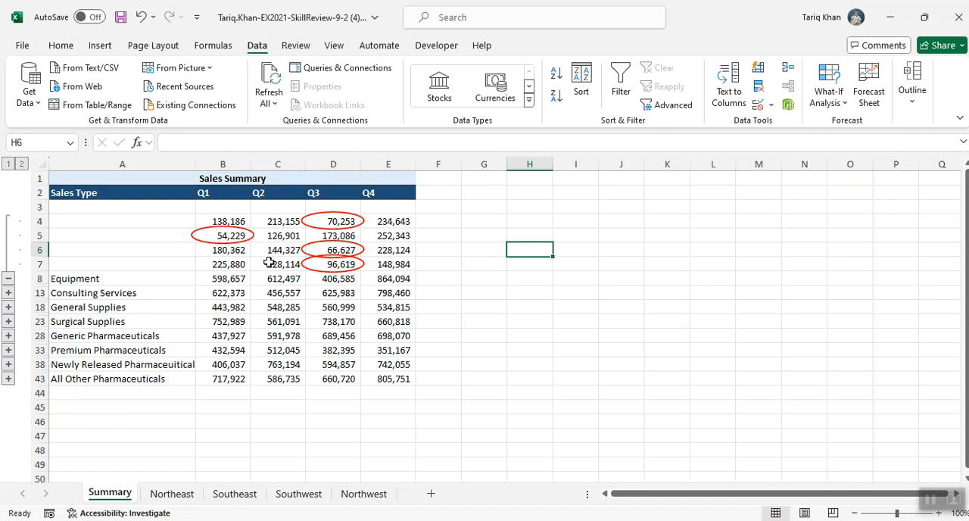
type("124999")
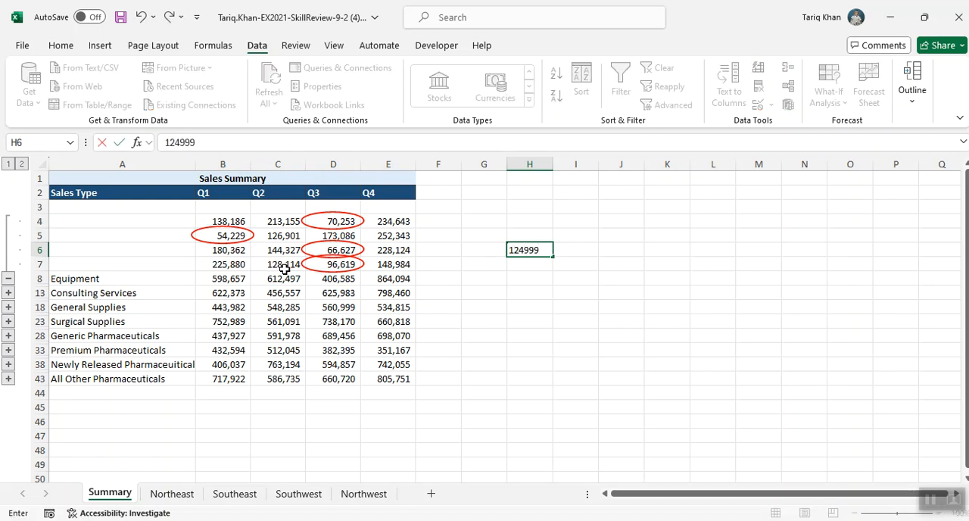
Inspect the circled invalid cells B5, D4, D6 and D7, and delete the note from H6
left_click(220, 237)
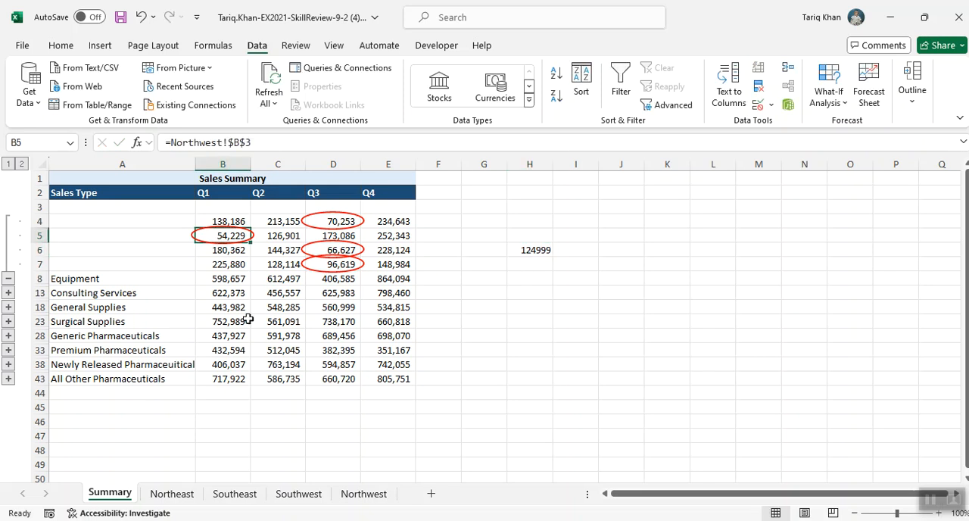
left_click(331, 219)
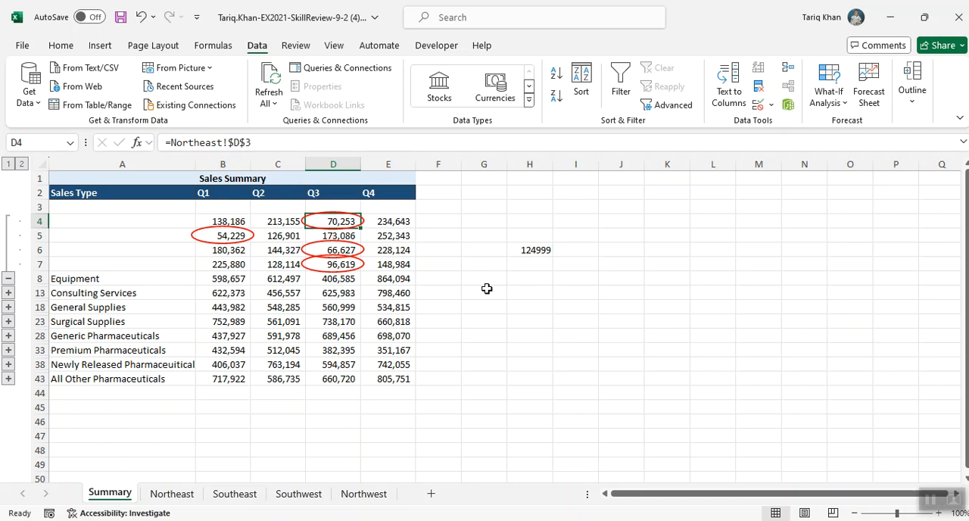
left_click(346, 249)
left_click(338, 264)
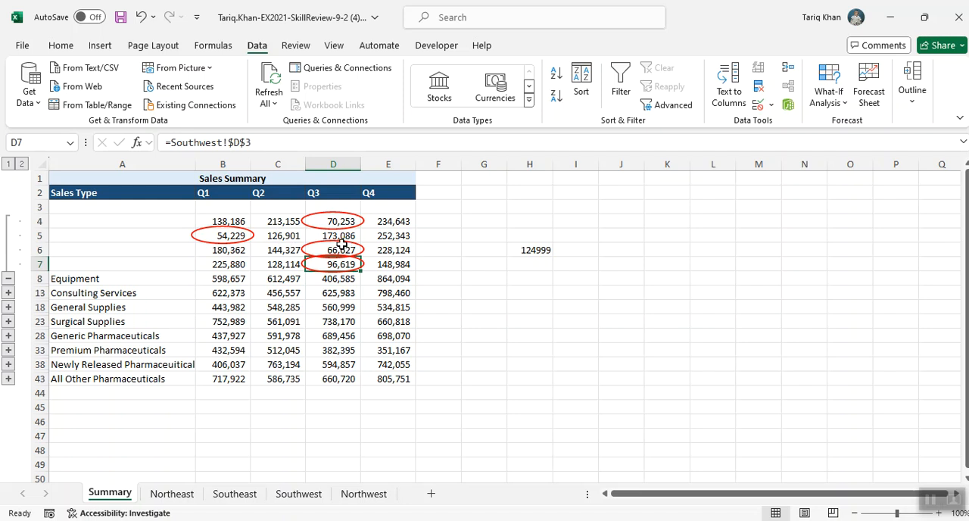
left_click(537, 252)
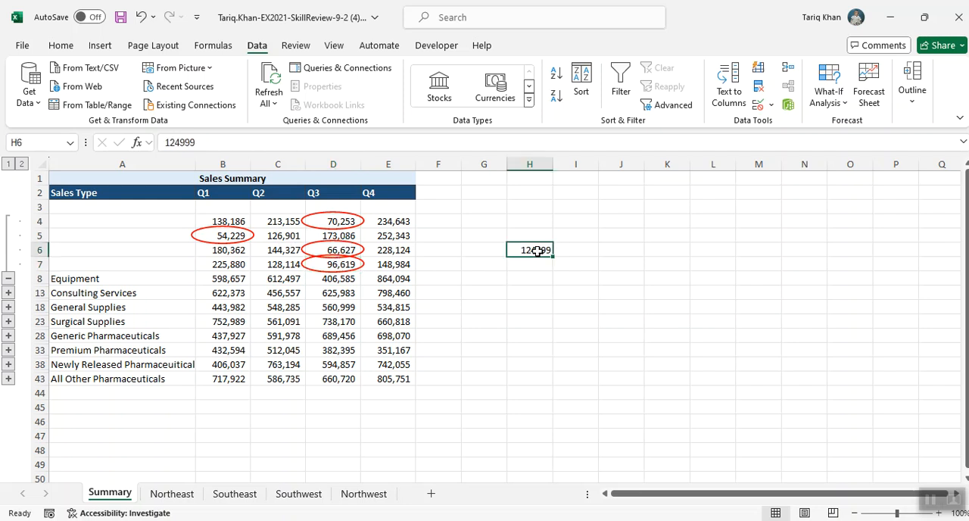
key("Delete")
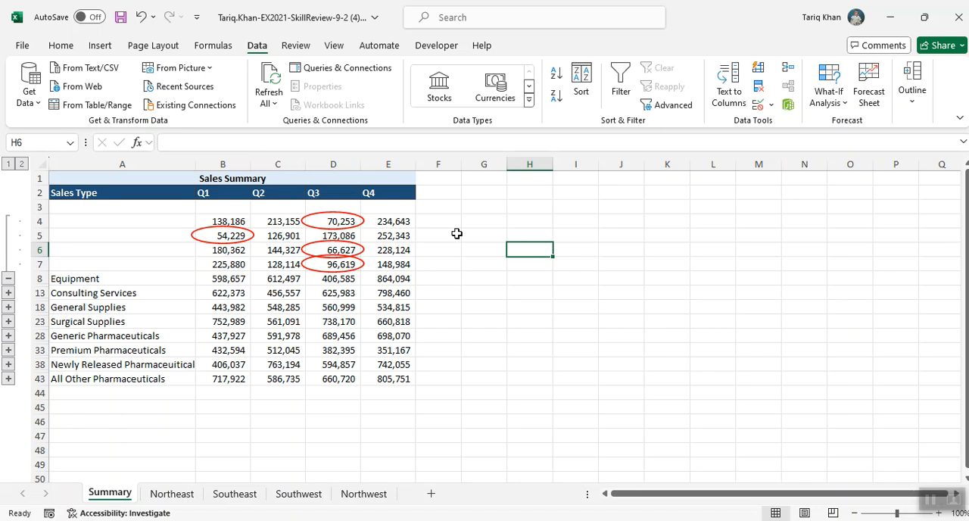
Check the Northwest sheet's Q1 Equipment value, the source of cell B5, and return to the Summary sheet
left_click(218, 236)
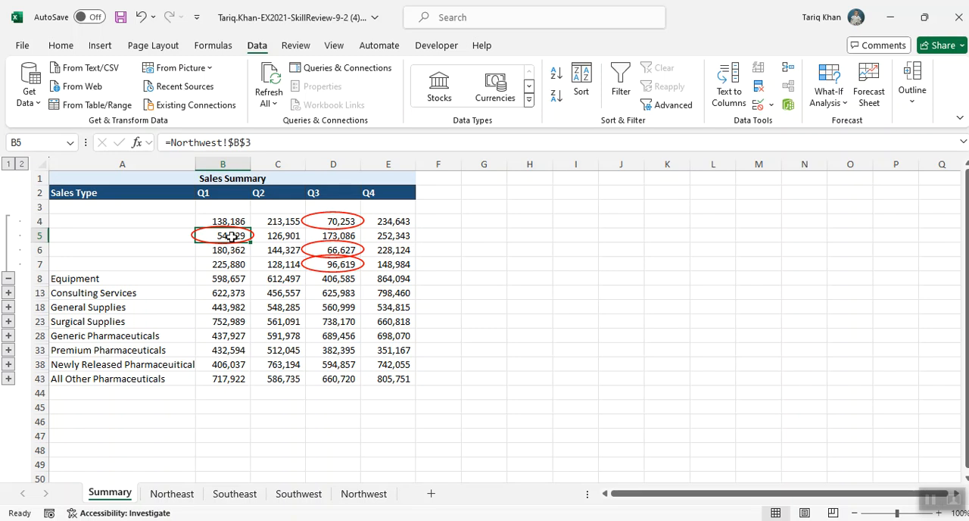
left_click(367, 498)
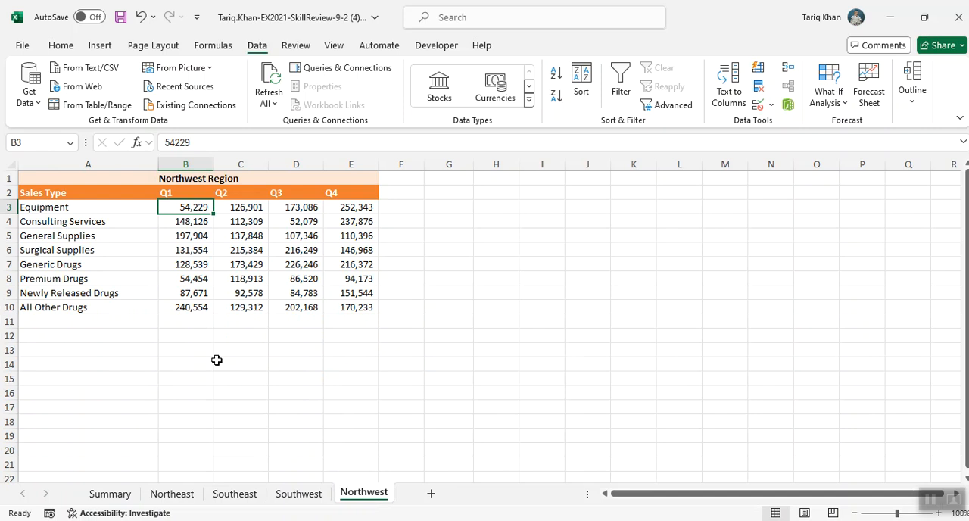
left_click(121, 496)
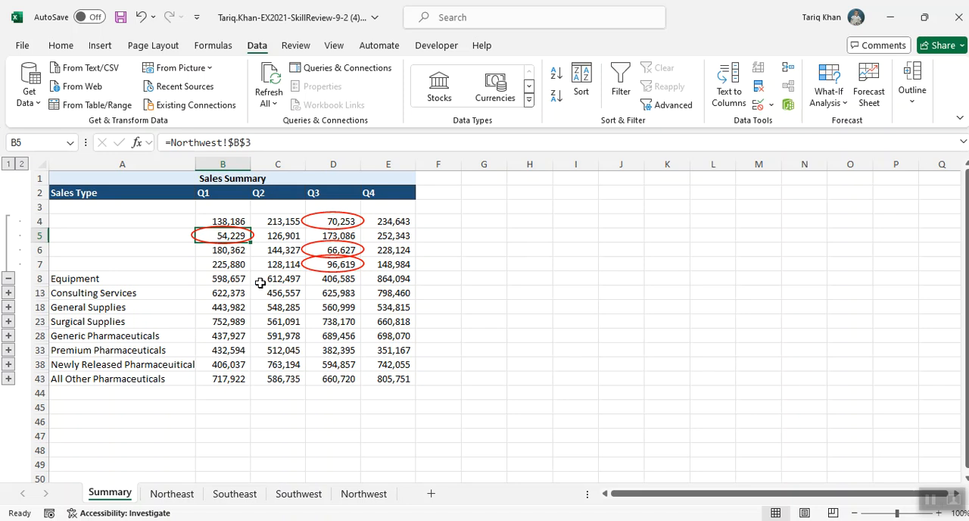
Insert a hyperlink in cell B5 of the Summary sheet to cell B3 of the Northwest sheet in this document
left_click(103, 50)
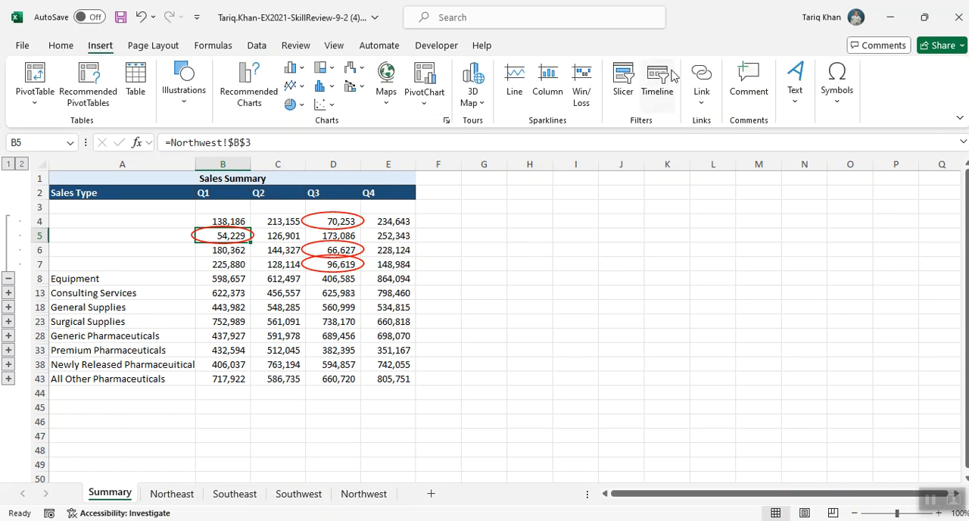
left_click(704, 103)
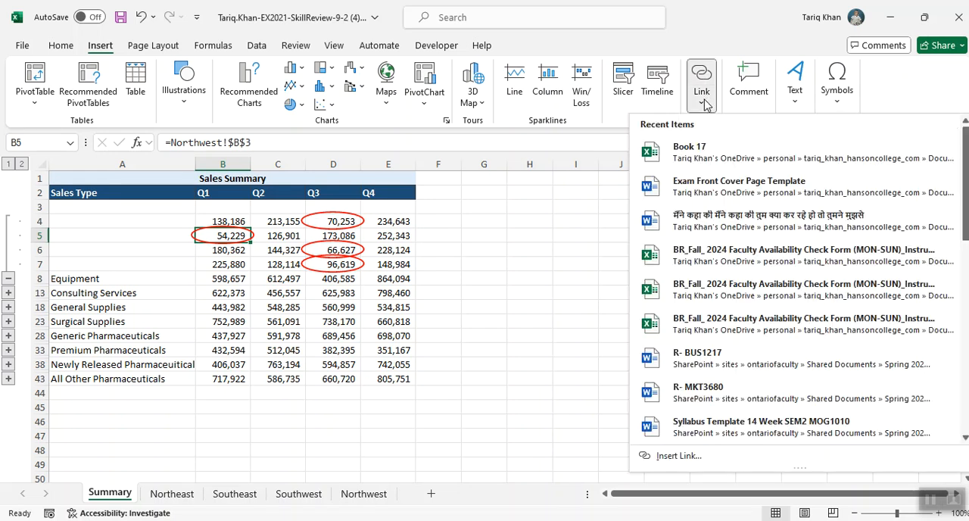
left_click(701, 76)
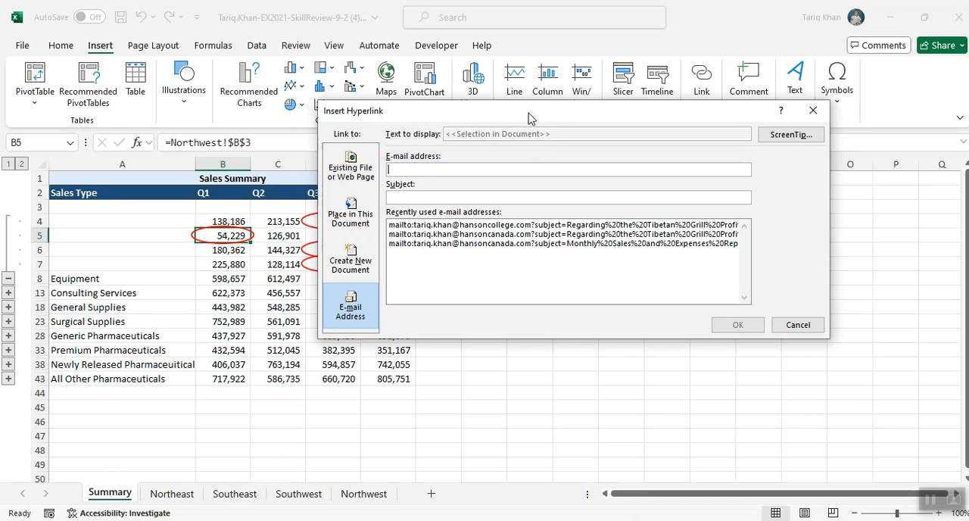
left_click_drag(527, 118, 626, 144)
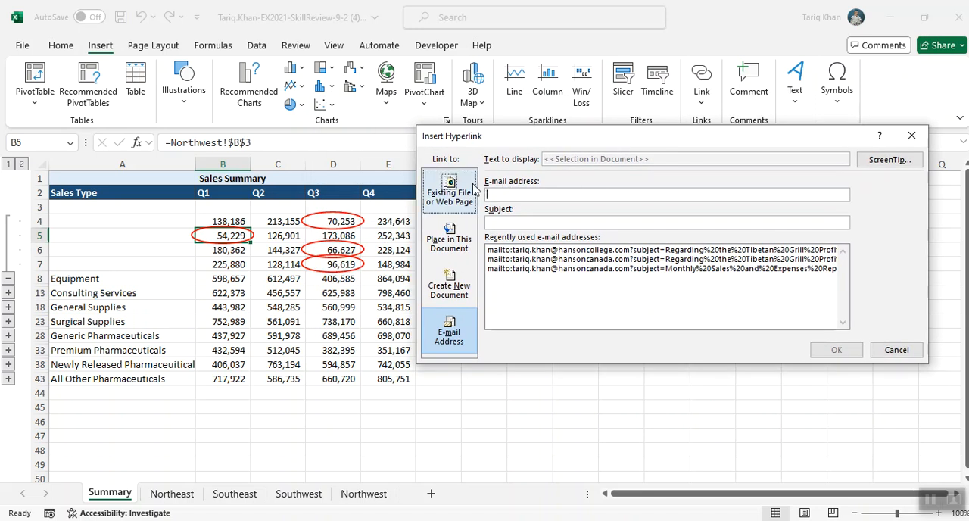
left_click(454, 252)
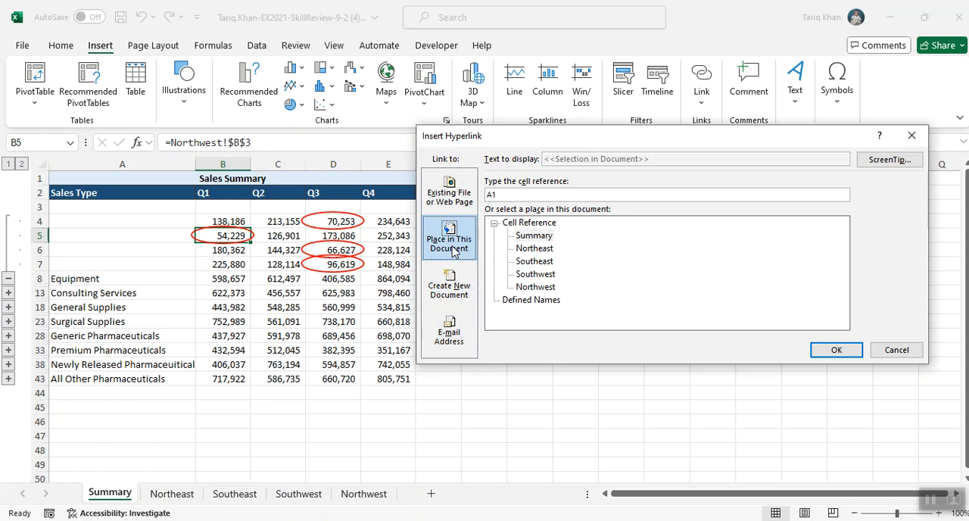
type("B3")
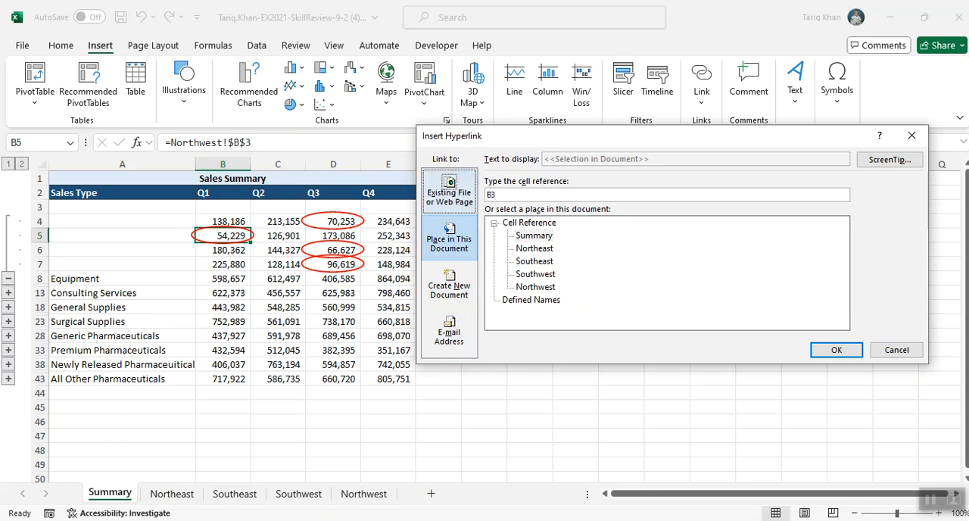
left_click(536, 287)
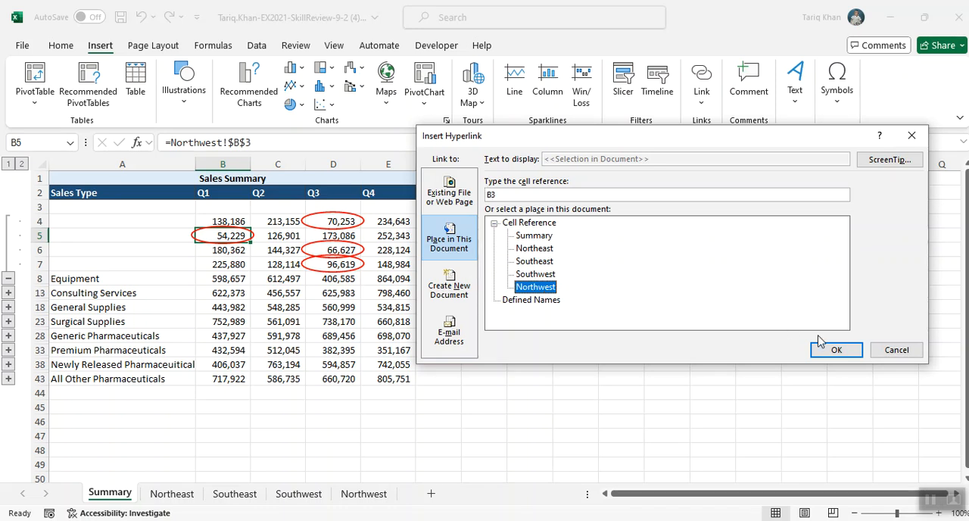
left_click(837, 349)
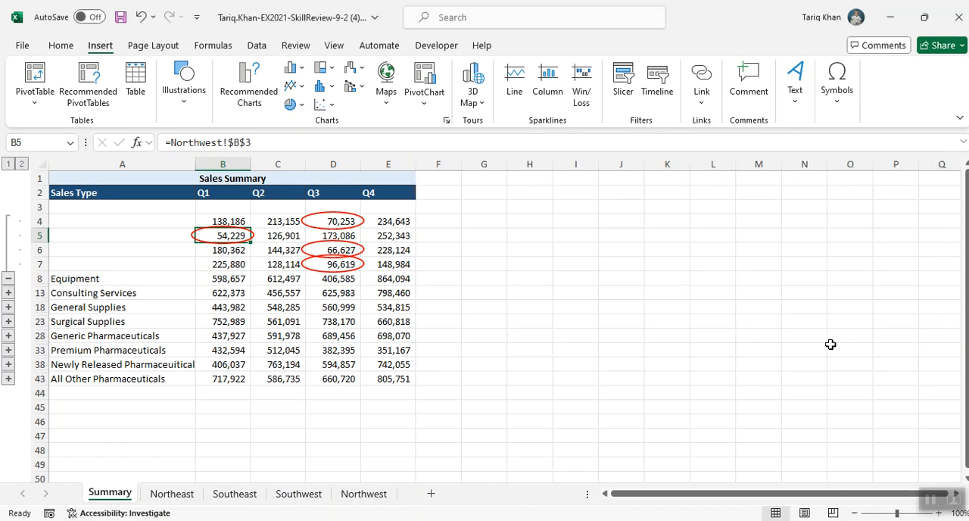
left_click(528, 319)
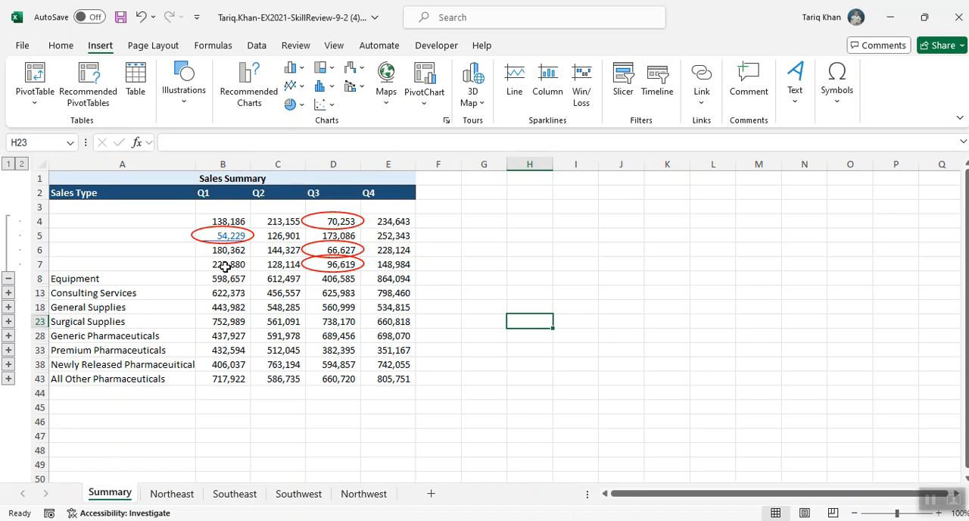
Follow the link in B5, and post and preview the comment "Lowest sales. Why?" on cell B3 of the Northwest sheet
left_click(231, 237)
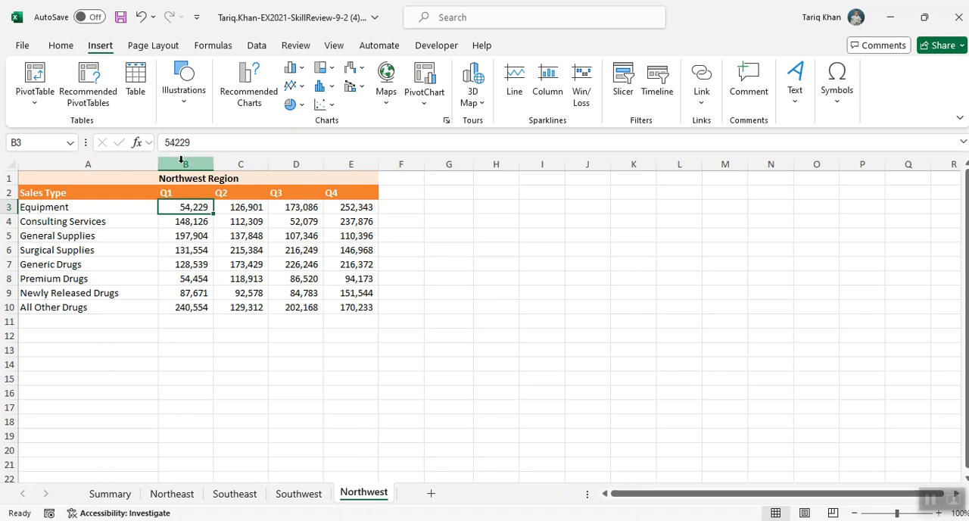
left_click(300, 49)
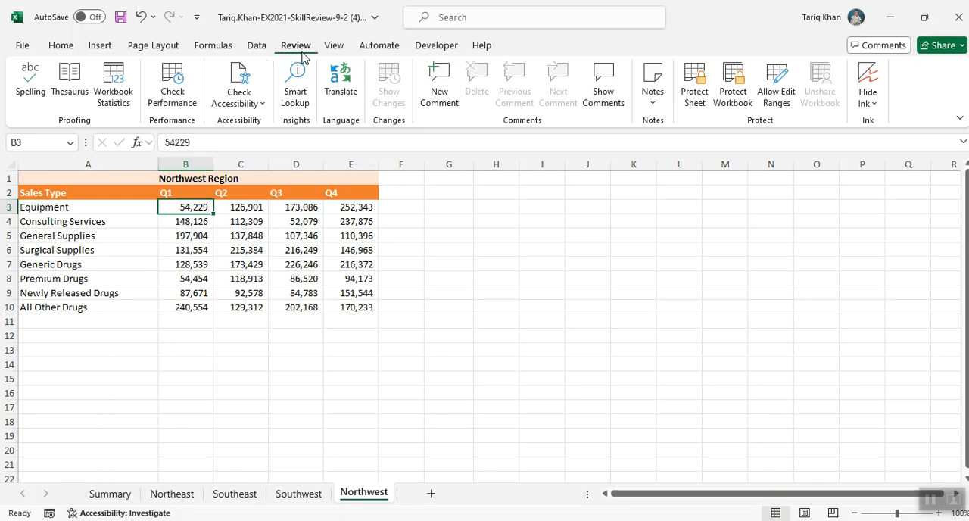
left_click(436, 89)
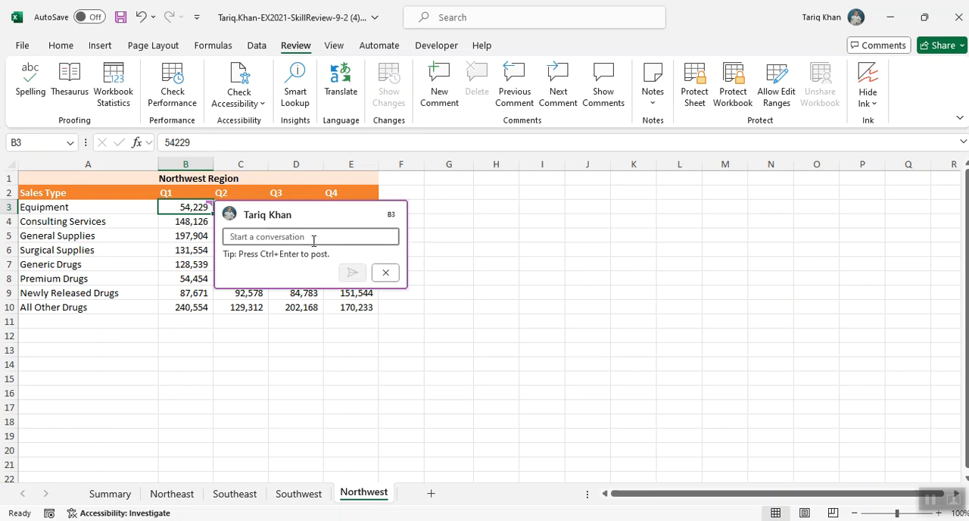
type("Lowest sales. Why?")
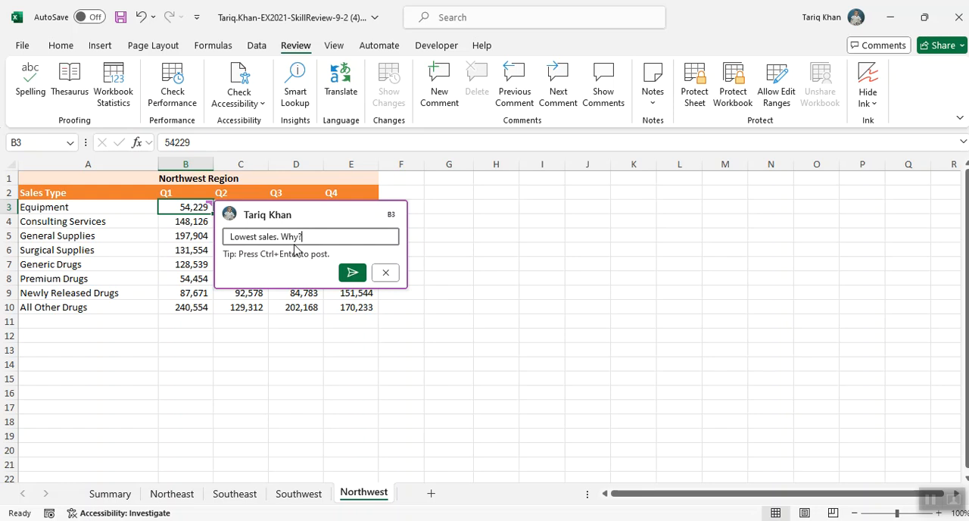
left_click(352, 273)
left_click(514, 330)
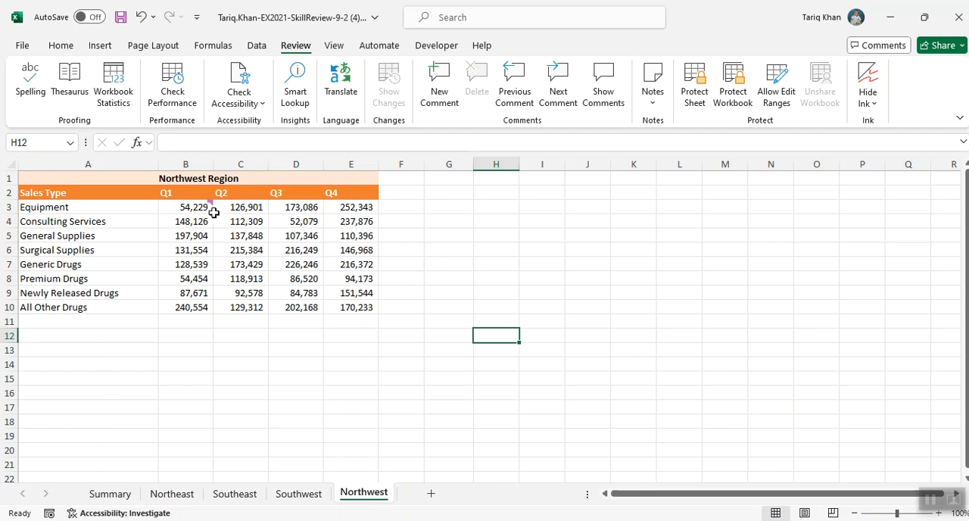
mouse_move(211, 210)
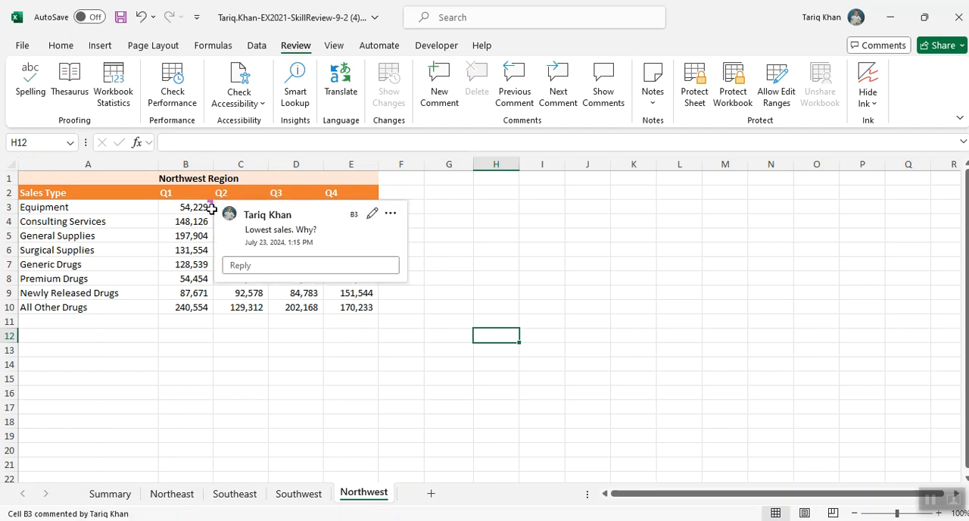
left_click(470, 266)
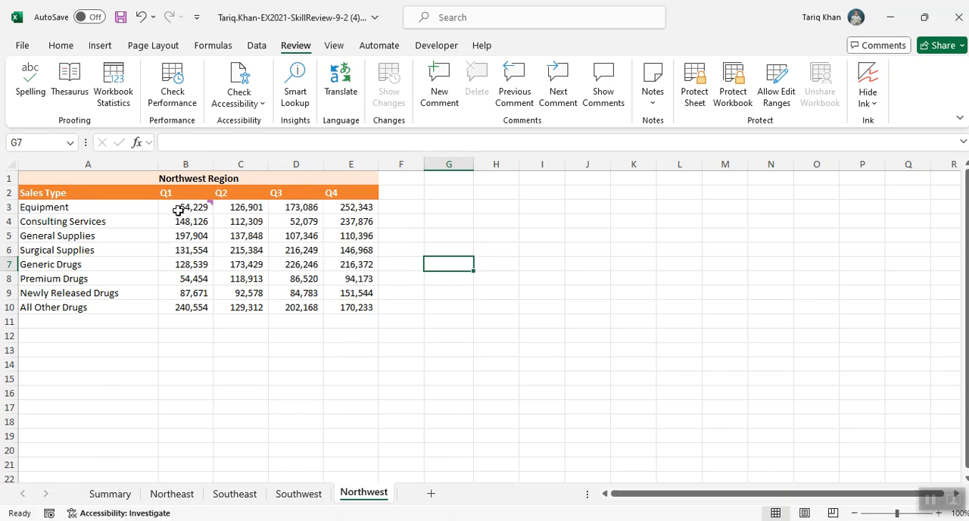
mouse_move(178, 210)
From the Summary sheet, import the text file SalesAssociateAddressList (5).txt from Downloads, open it in Power Query Editor, and load it into a new sheet
left_click(110, 493)
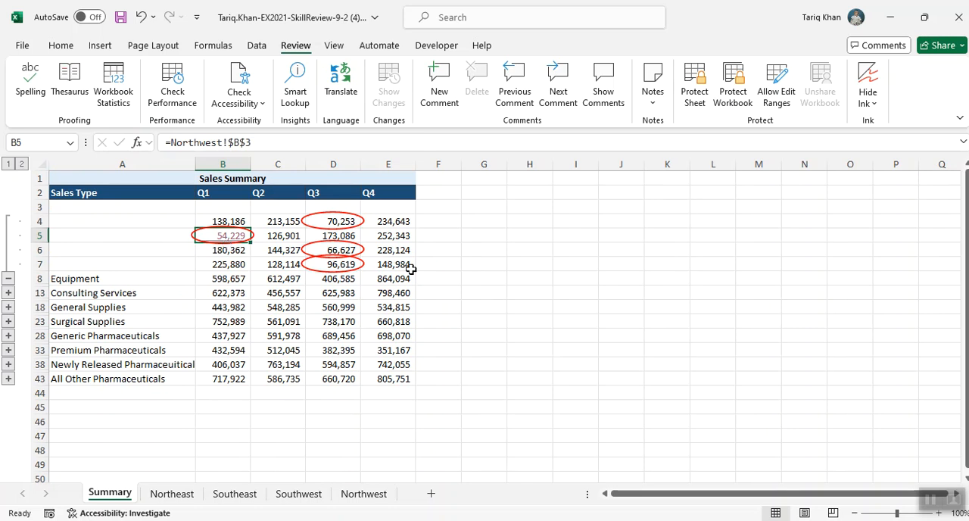
left_click(111, 196)
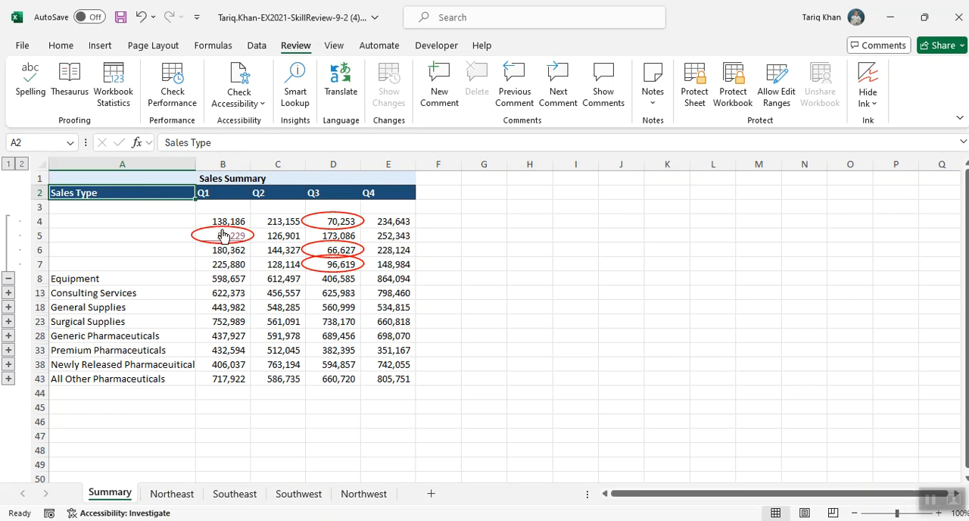
mouse_move(253, 242)
left_click(257, 46)
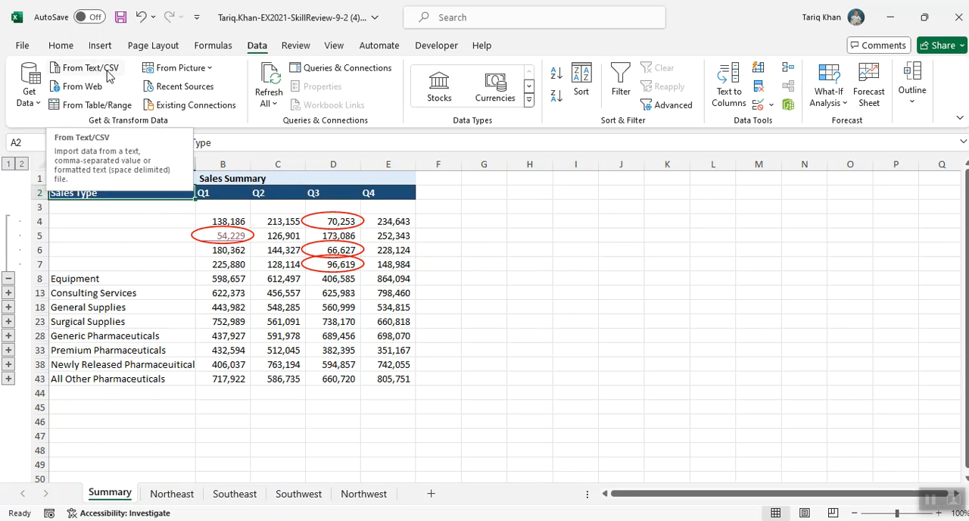
left_click(94, 69)
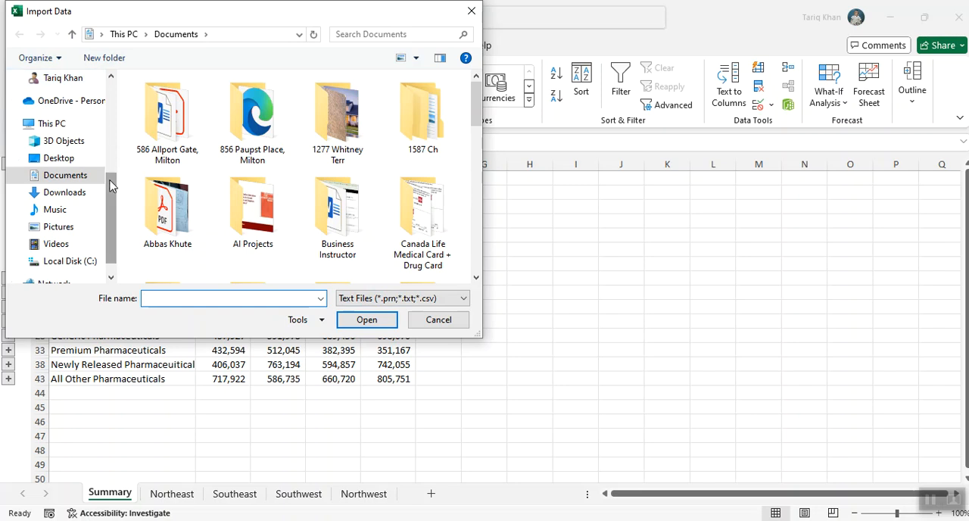
left_click(75, 196)
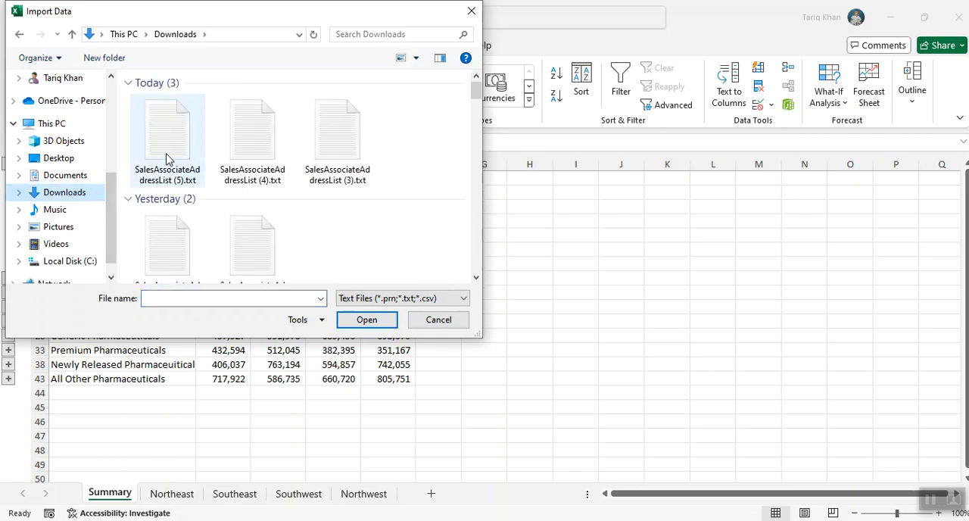
left_click(168, 159)
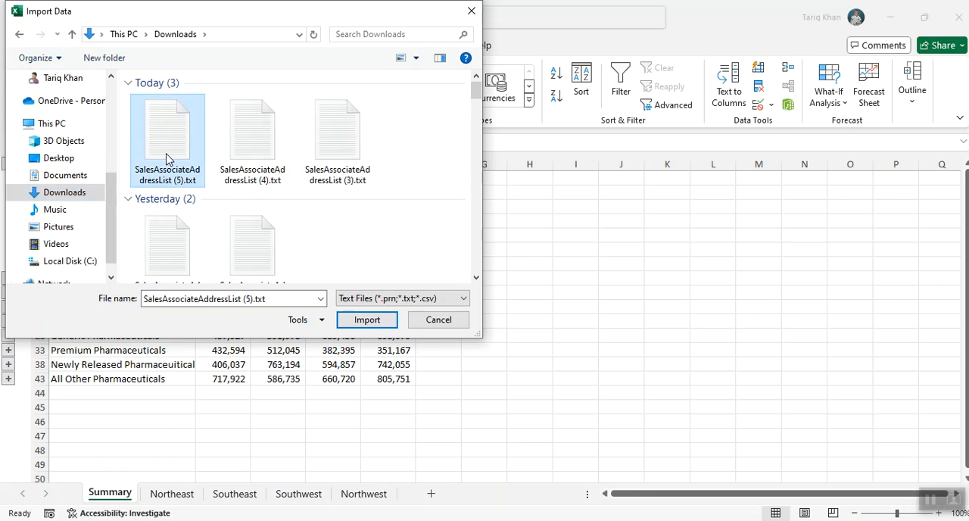
left_click(340, 320)
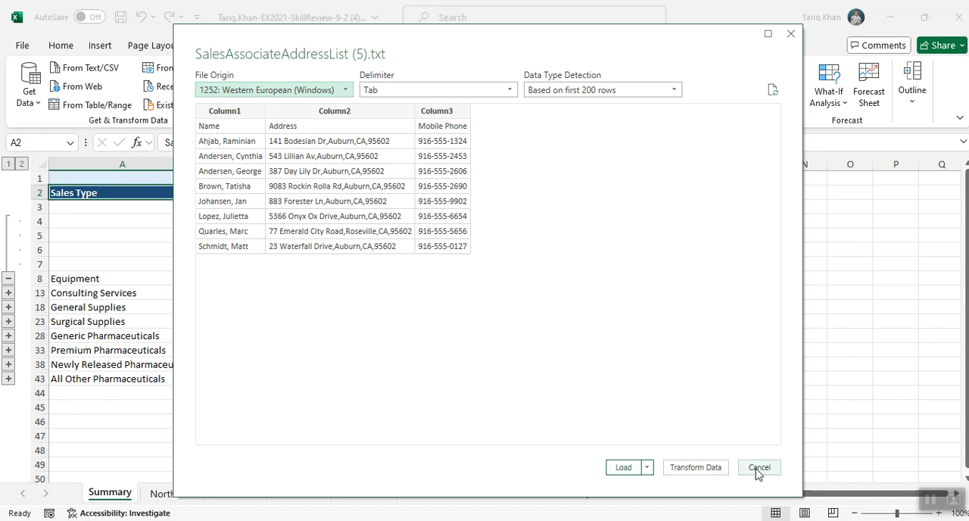
left_click(711, 468)
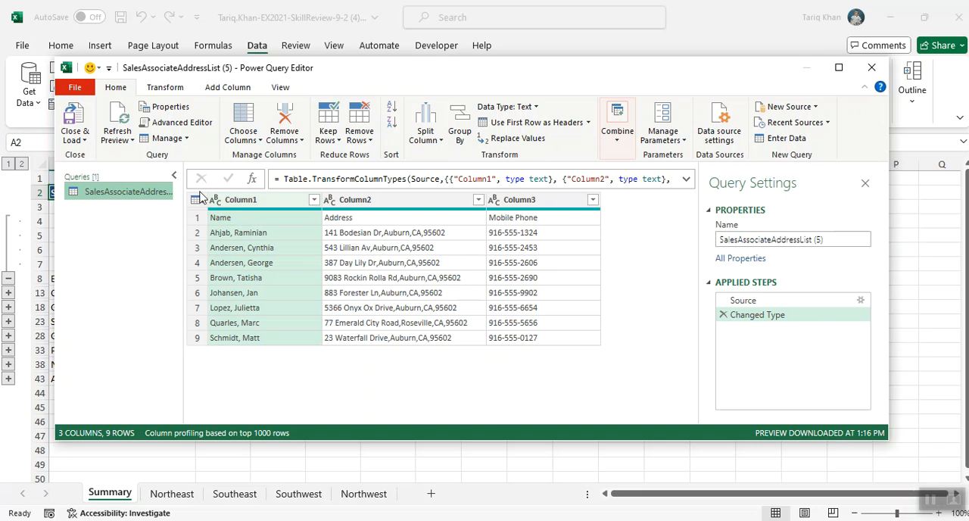
left_click(74, 124)
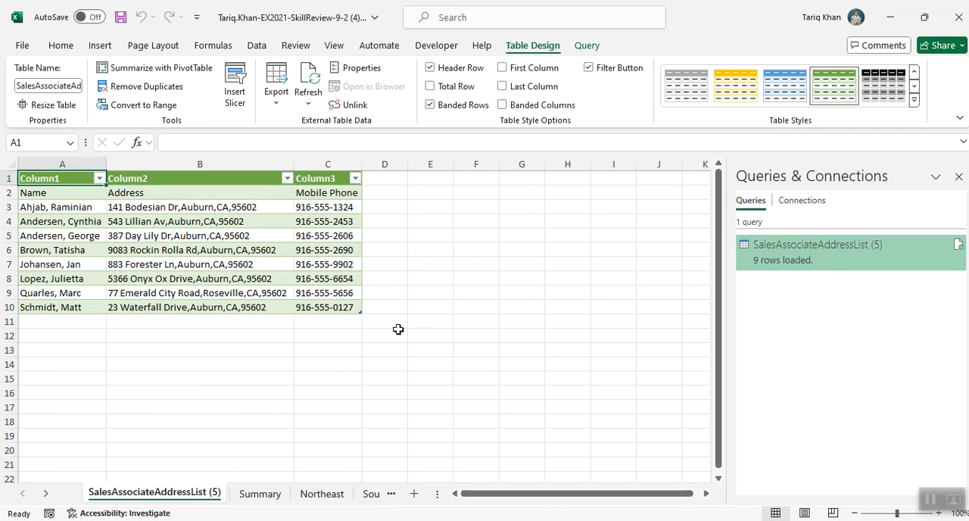
Rename the sheet holding the imported address list as Addresses
right_click(171, 494)
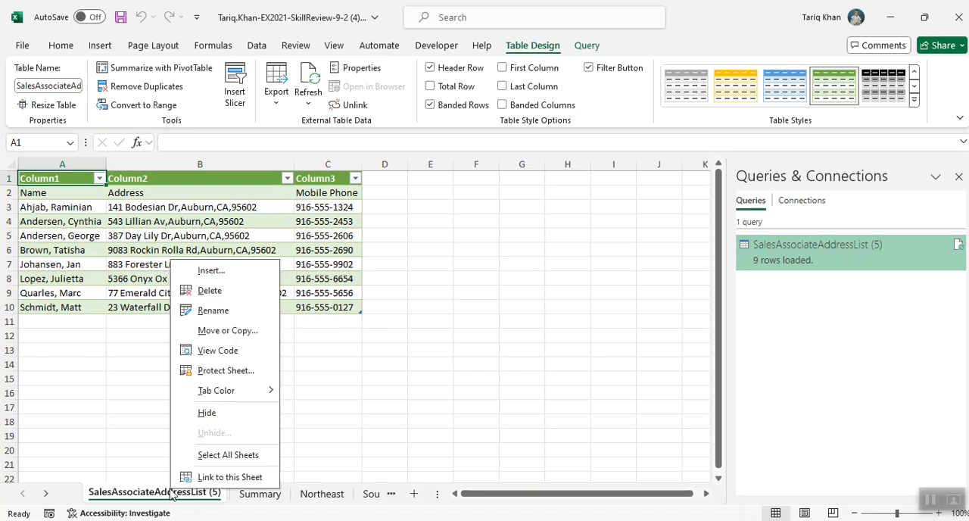
left_click(215, 311)
type("Addresses")
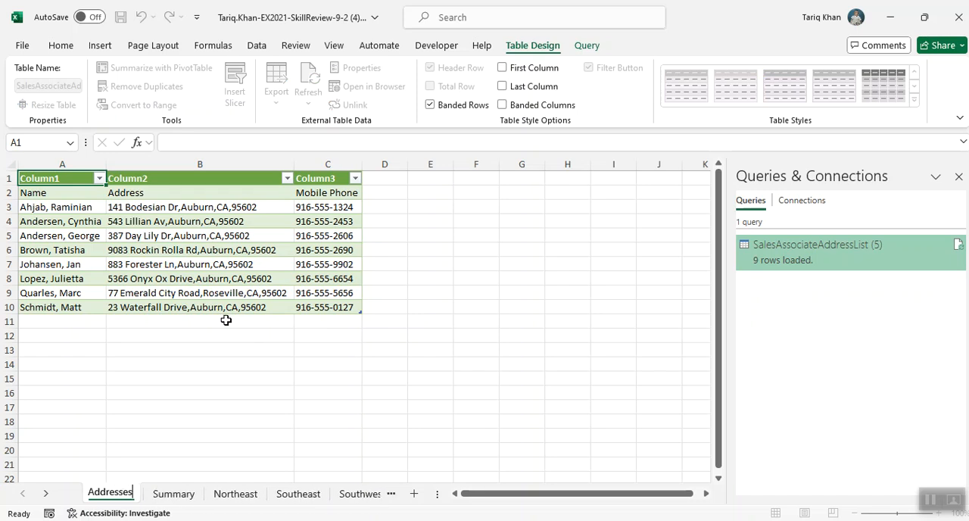
left_click(313, 380)
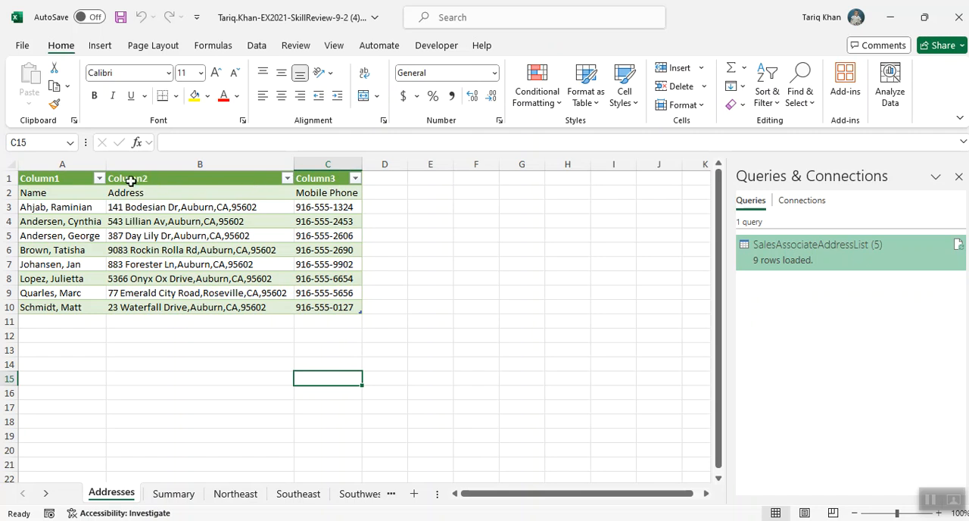
Turn off the address table's header row with the generic column names and delete the entire empty row 1
left_click_drag(70, 177, 326, 177)
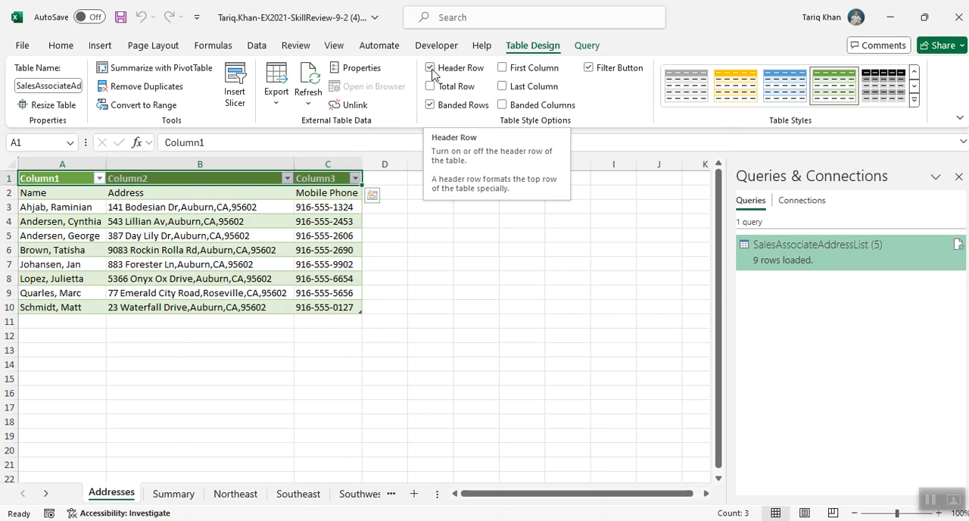
left_click(430, 68)
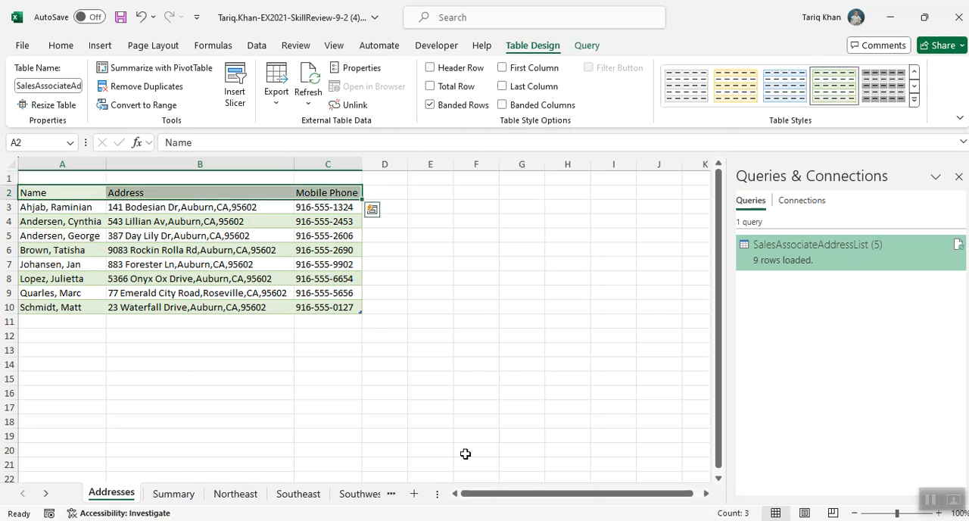
left_click(40, 175)
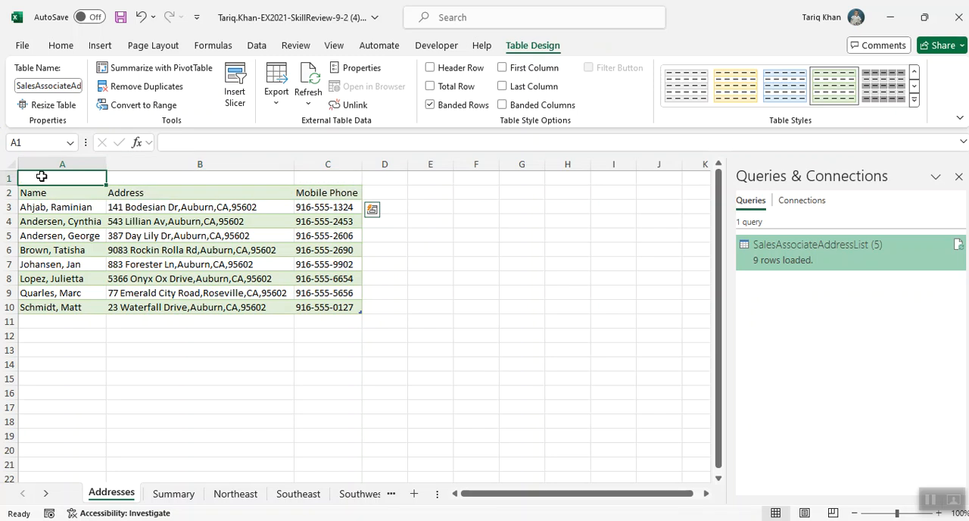
right_click(41, 176)
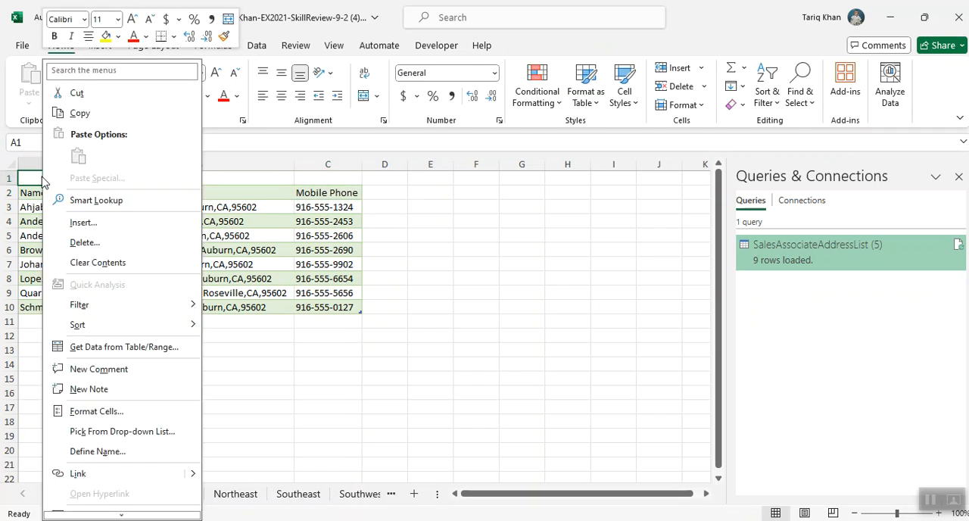
left_click(95, 241)
left_click(84, 268)
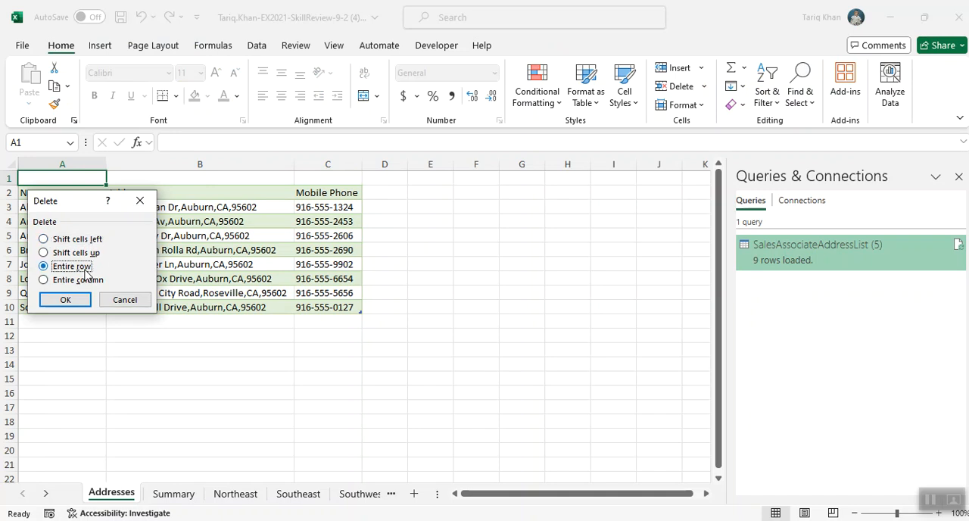
left_click(82, 298)
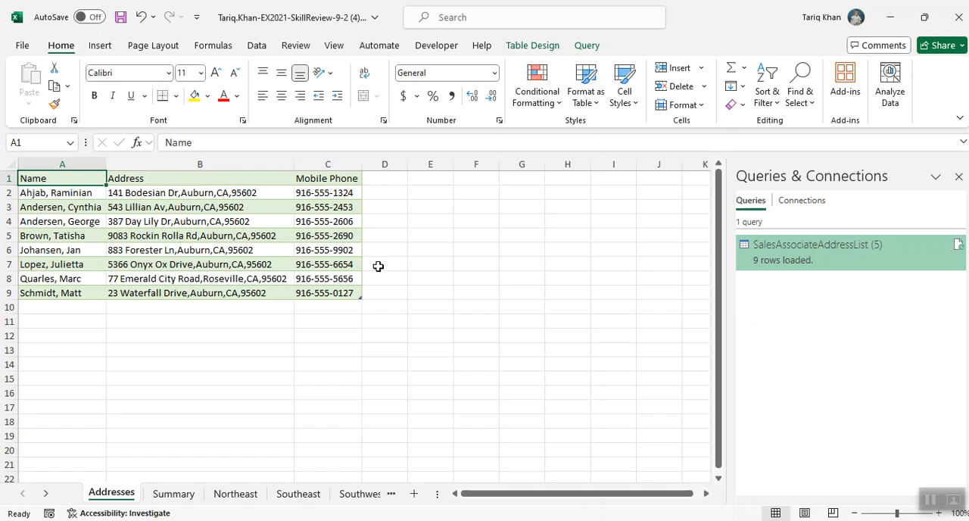
Unlink the address table from its external data source, permanently removing the query definition from the sheet
left_click(534, 46)
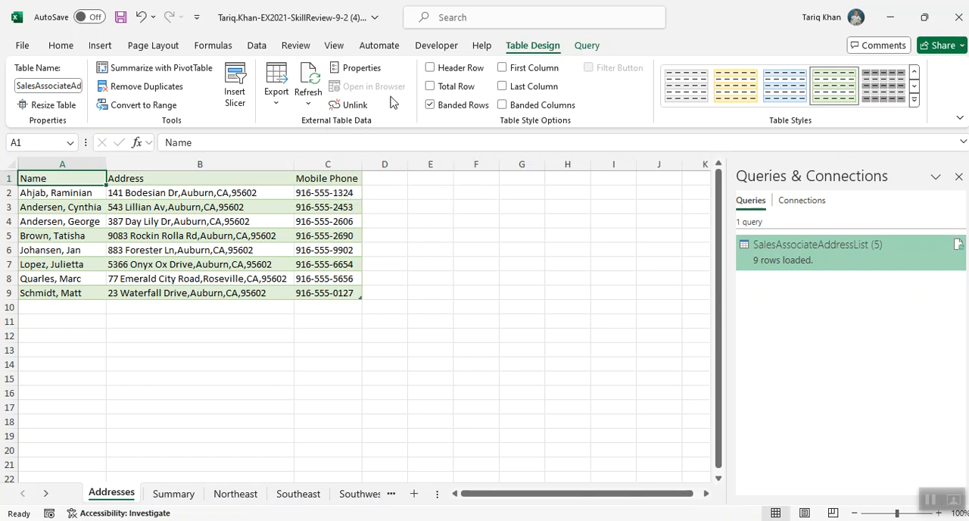
left_click(361, 106)
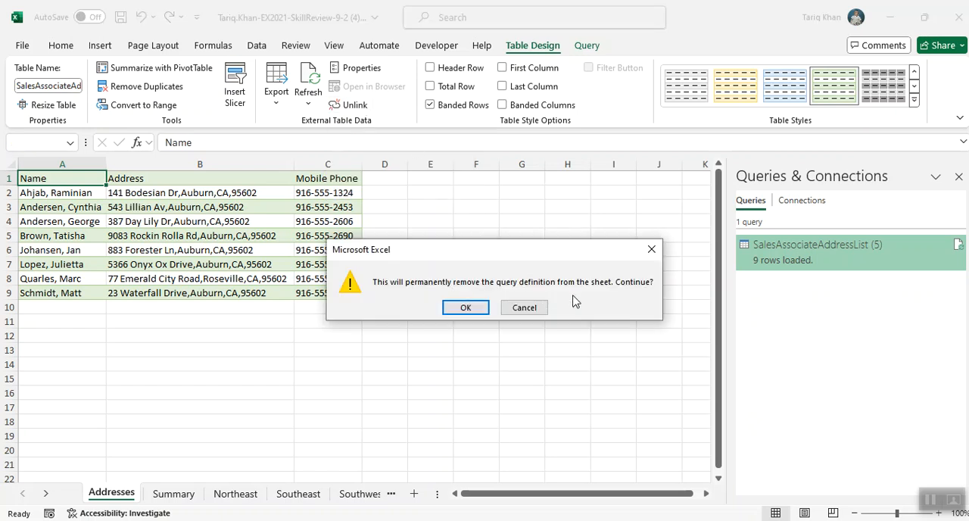
left_click(465, 308)
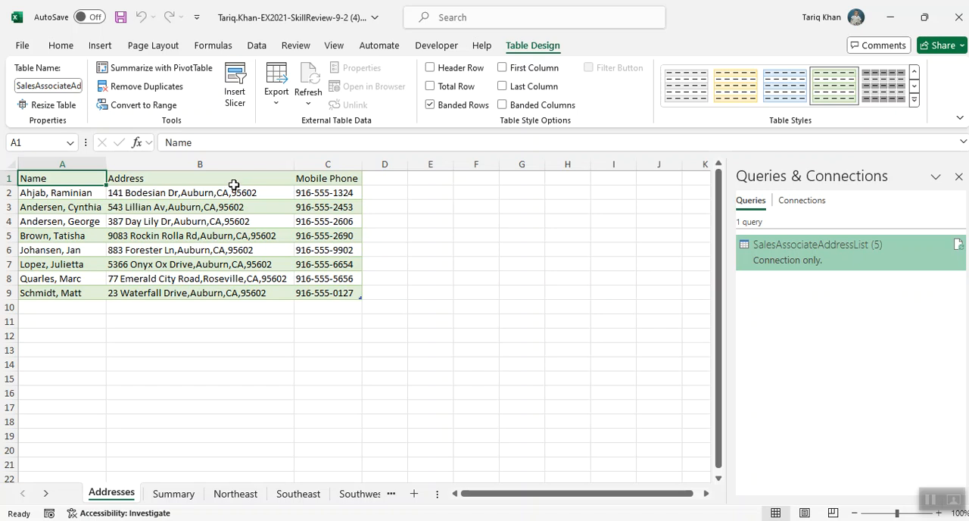
Enter the heading Correct Phone Format in cell D1, beside the Mobile Phone heading
left_click(382, 177)
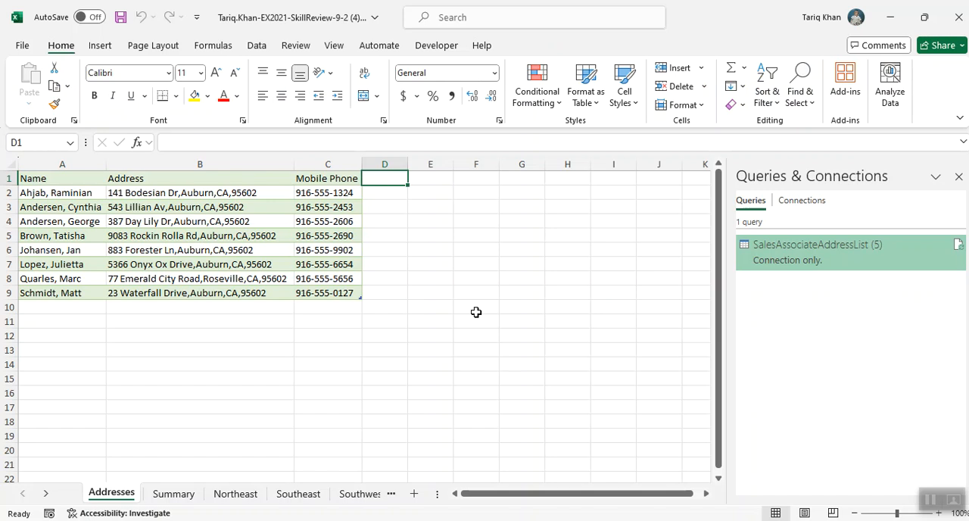
type("Correct Phone Format")
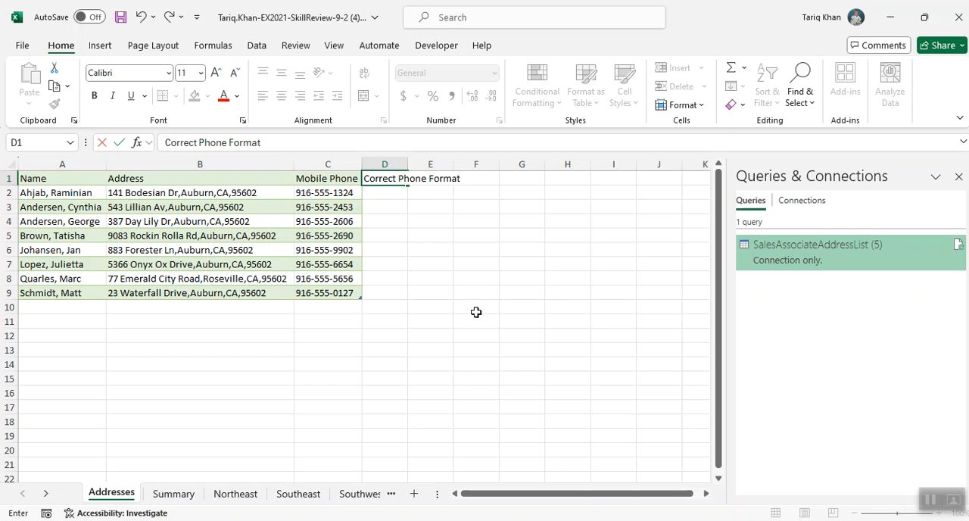
key("Return")
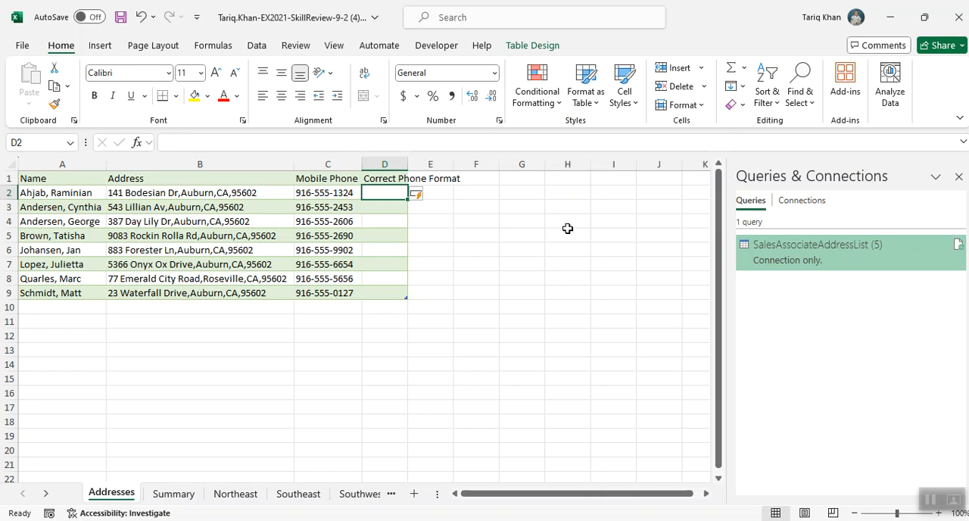
Enter the first associate's mobile number in D2, with the area code in parentheses followed by a space
type("(91")
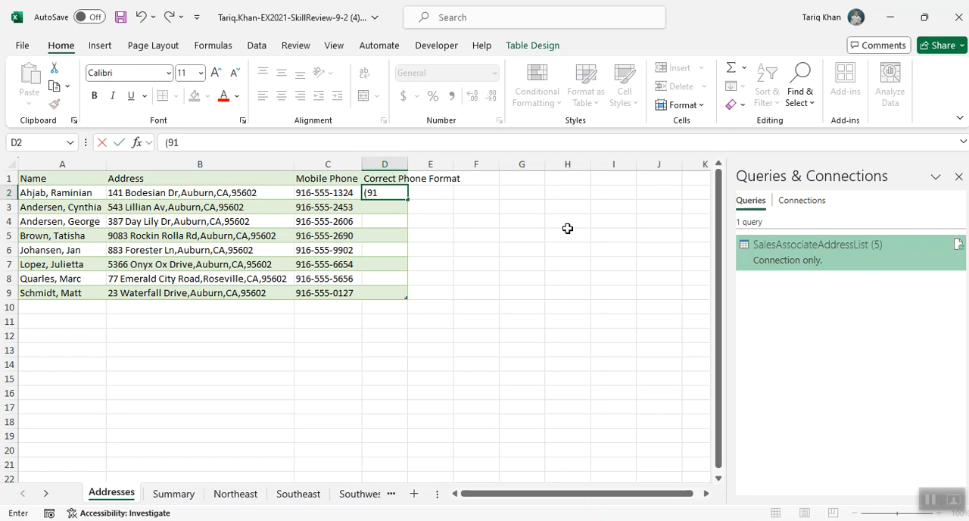
type("6) 555-1324")
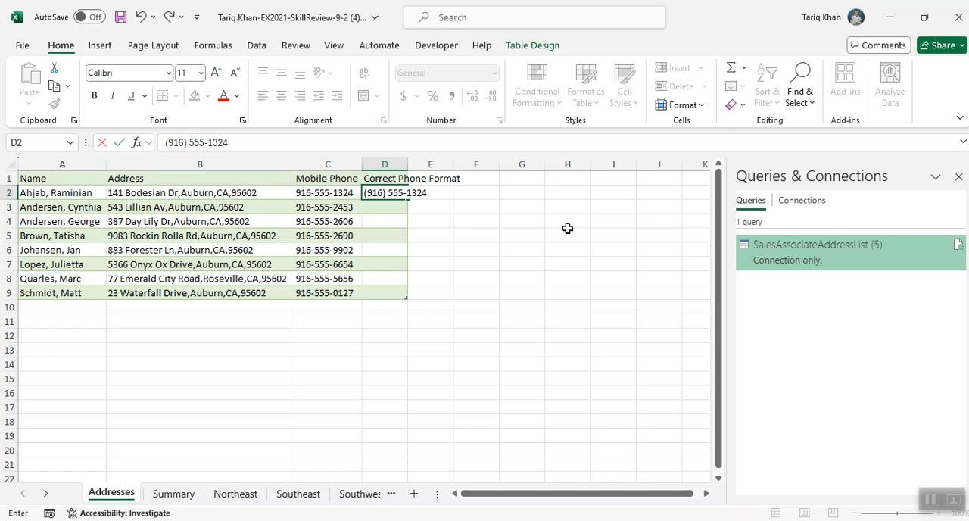
left_click(533, 247)
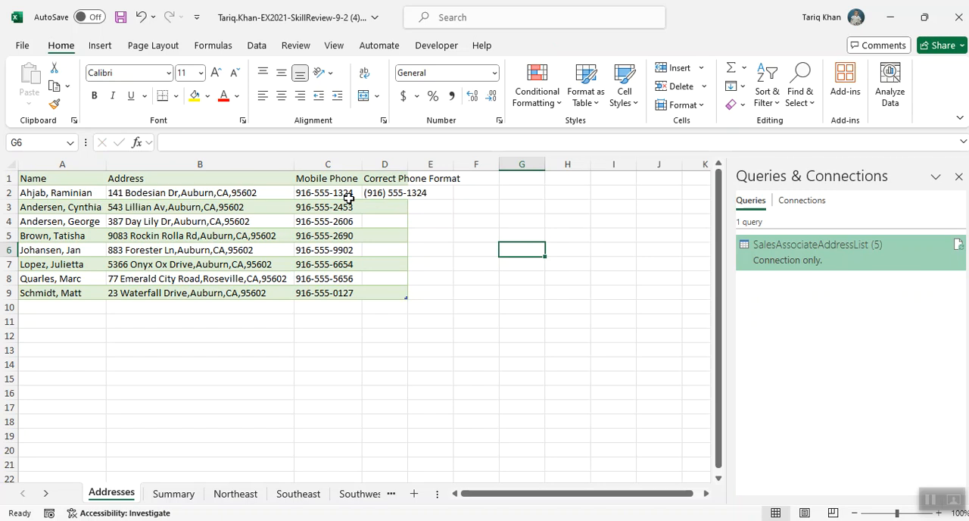
Flash Fill the remaining phone numbers in column D from cell D3, following the format of D2
left_click(390, 194)
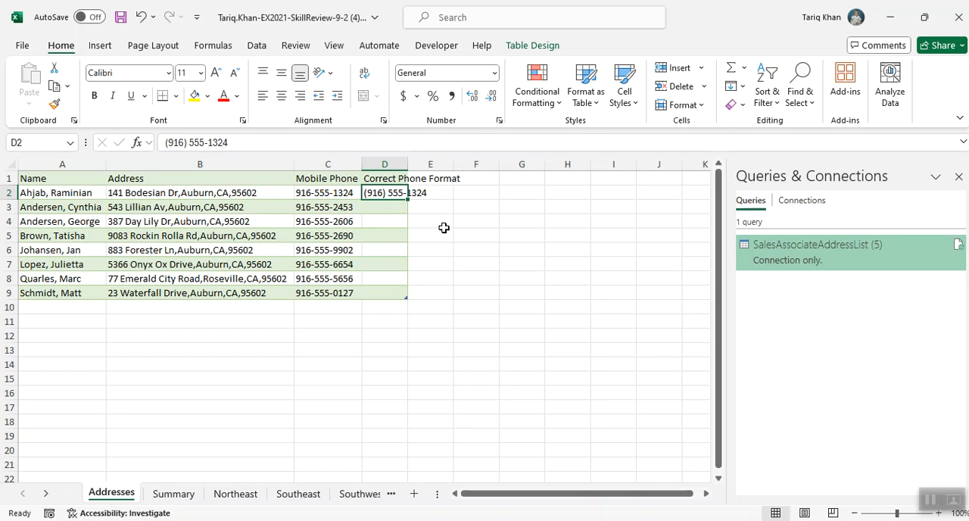
left_click(387, 205)
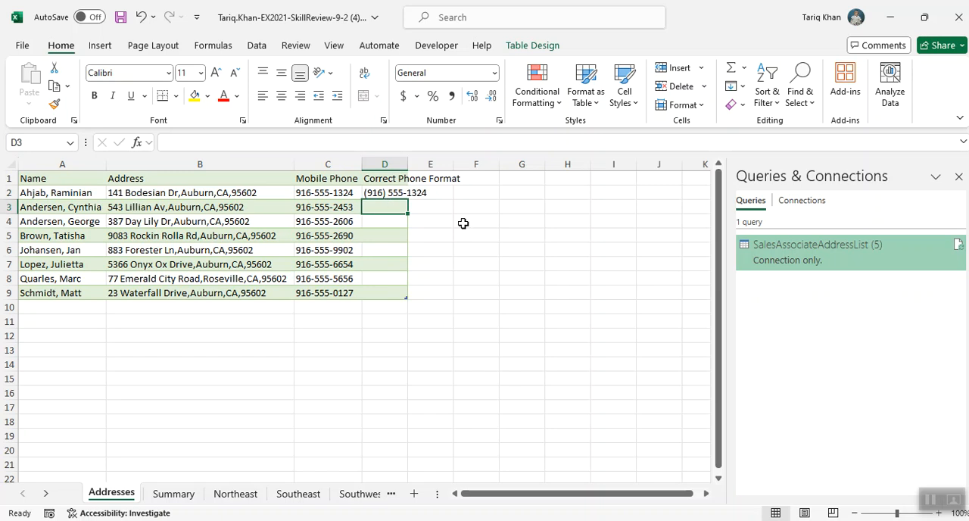
left_click(257, 45)
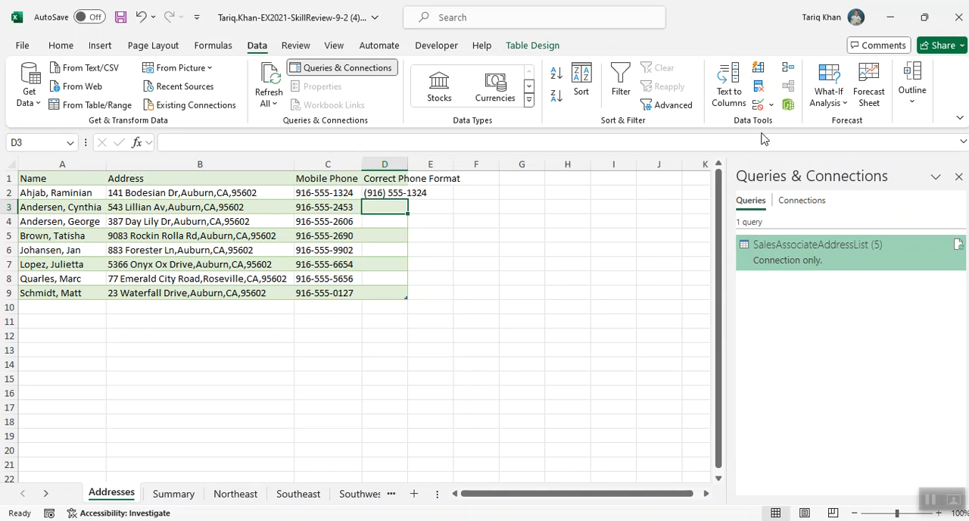
left_click(760, 76)
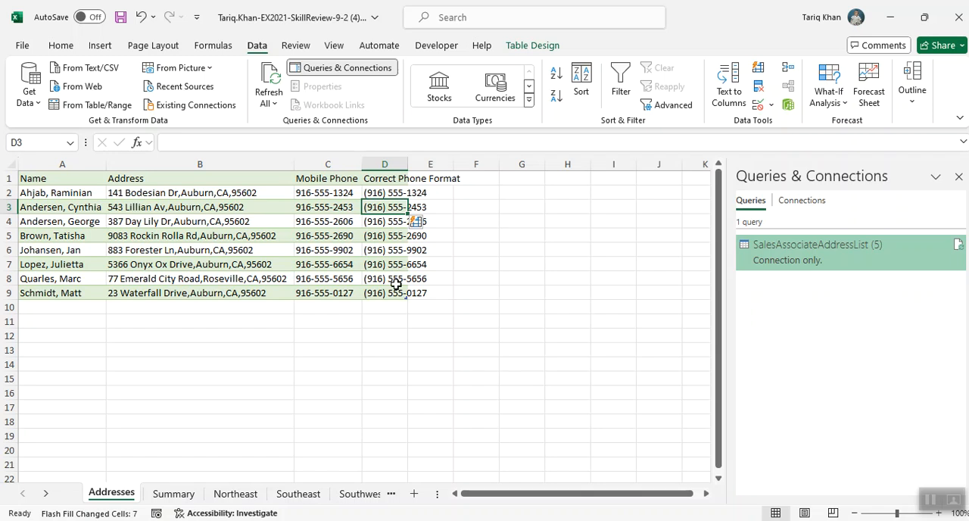
left_click(521, 321)
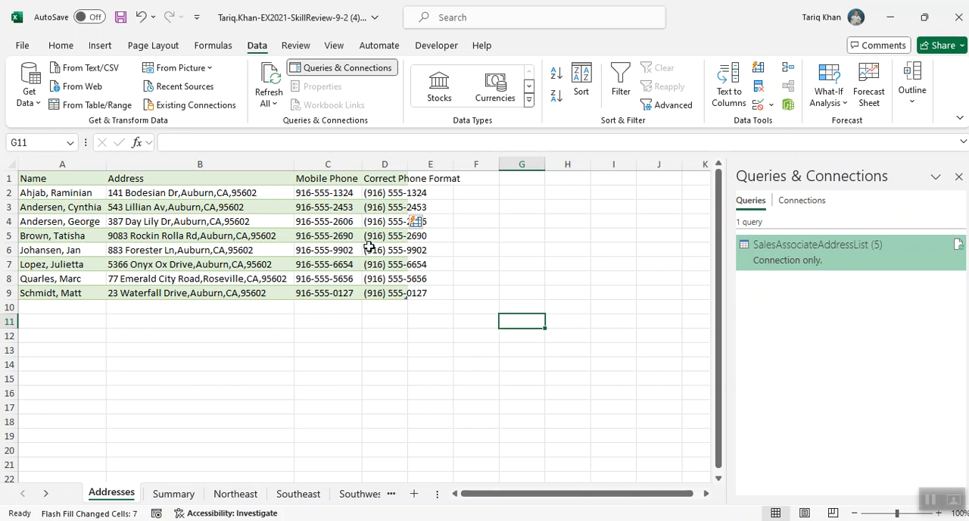
Delete the original Mobile Phone column C from the Addresses sheet
left_click(335, 163)
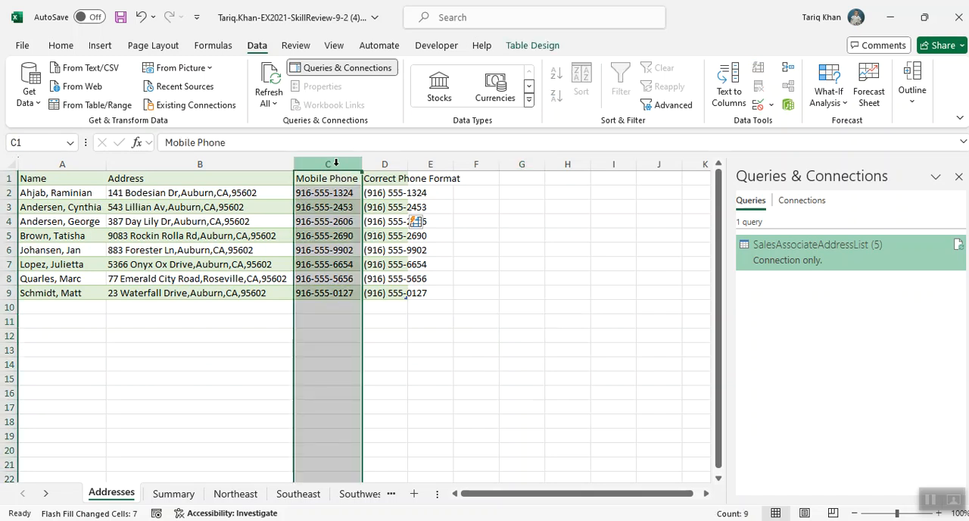
right_click(337, 168)
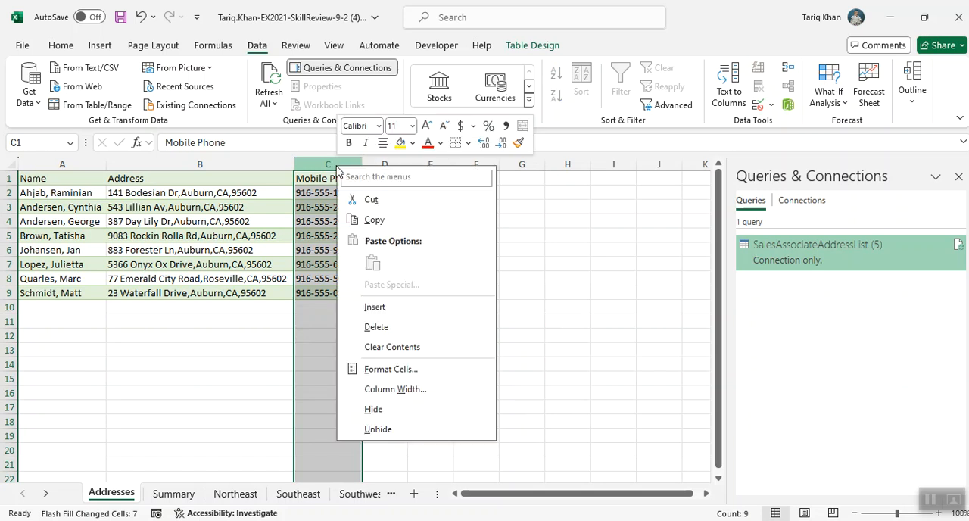
left_click(373, 326)
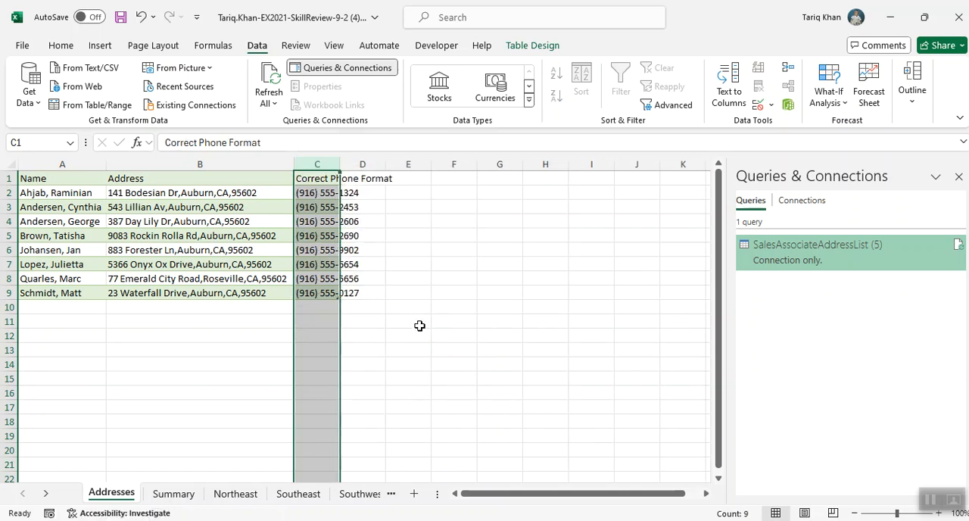
left_click(462, 304)
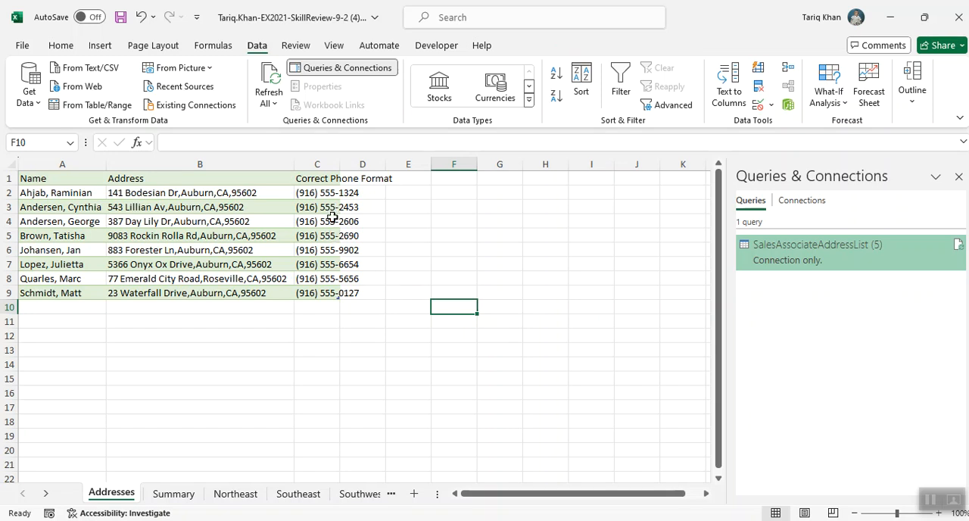
AutoFit the width of the Correct Phone Format column and close the Queries & Connections pane
left_click(326, 165)
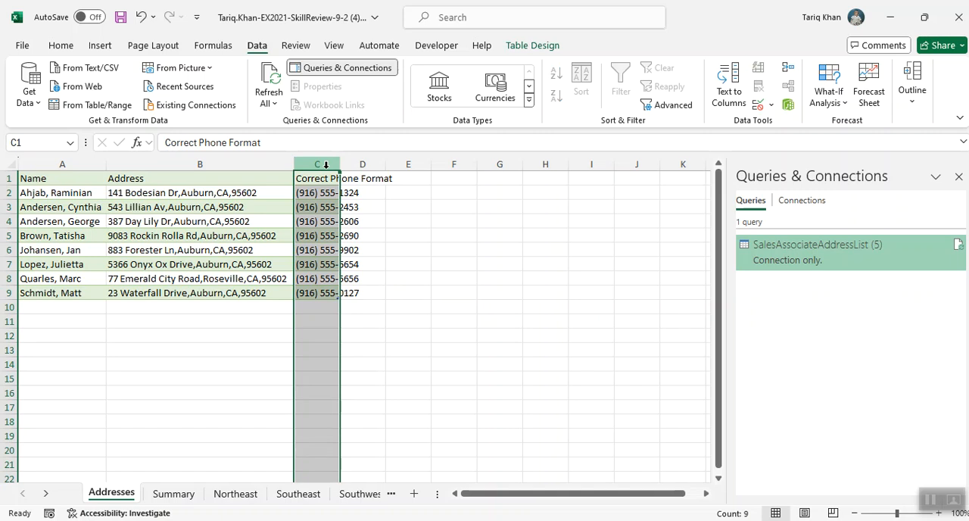
left_click(73, 50)
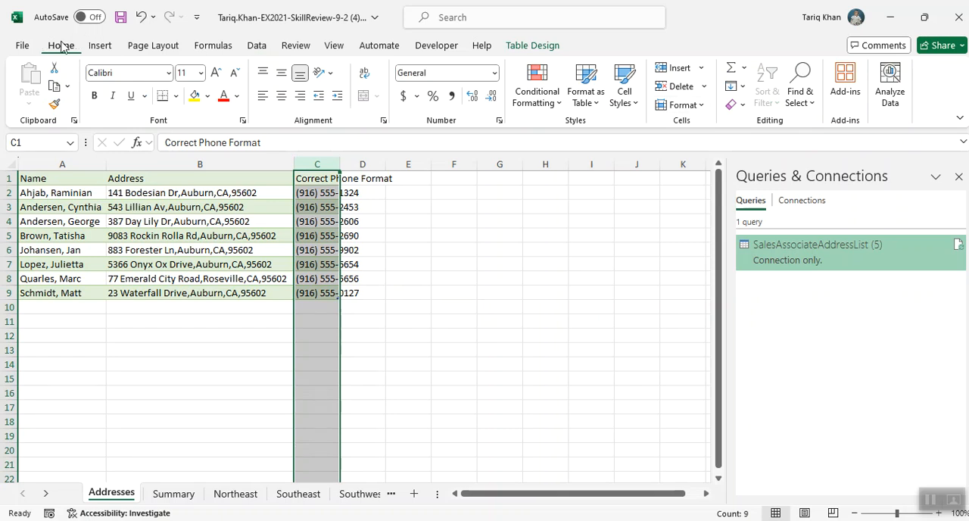
left_click(681, 106)
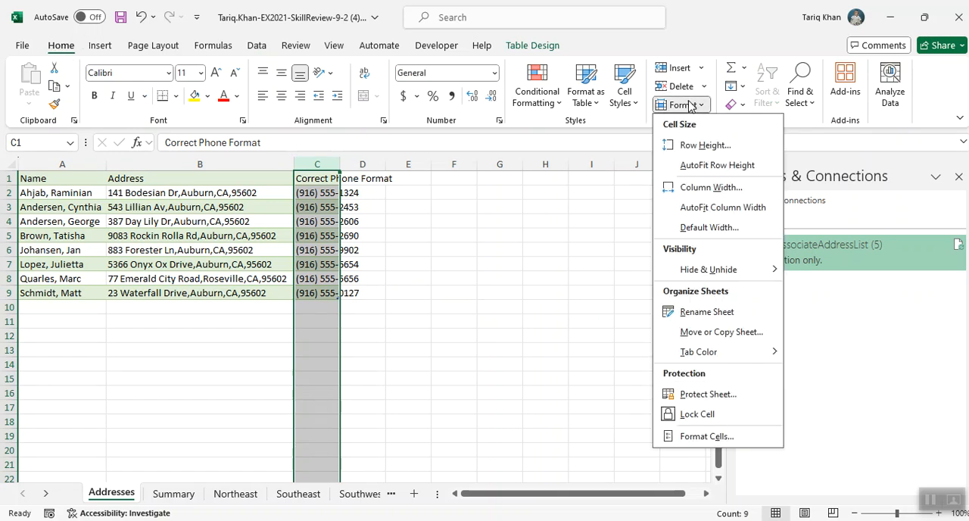
left_click(699, 206)
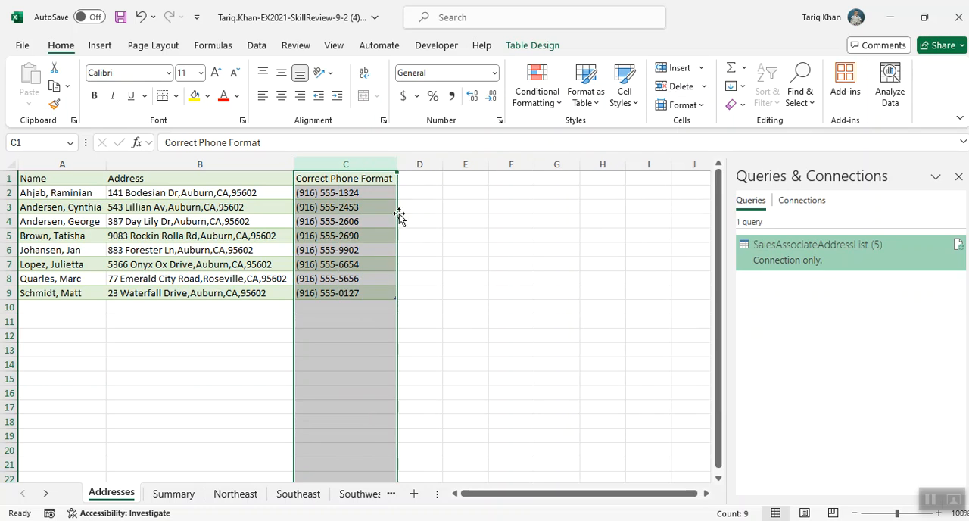
left_click(454, 274)
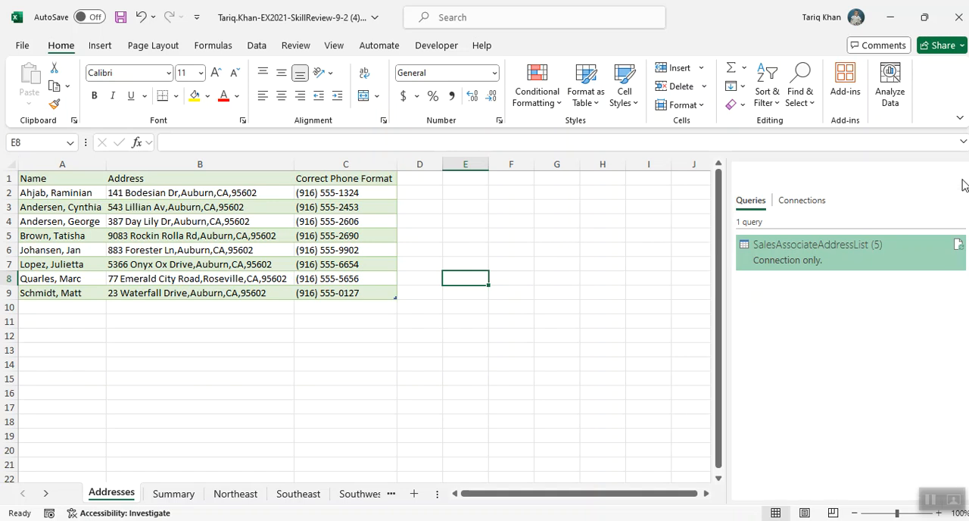
left_click(959, 178)
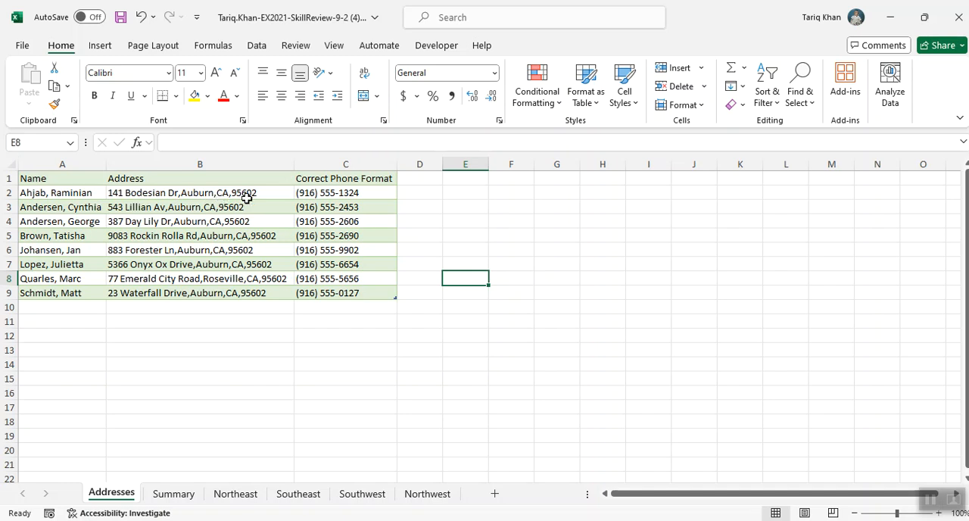
Insert three blank columns between the Address and Correct Phone Format columns on the Addresses sheet
left_click(340, 165)
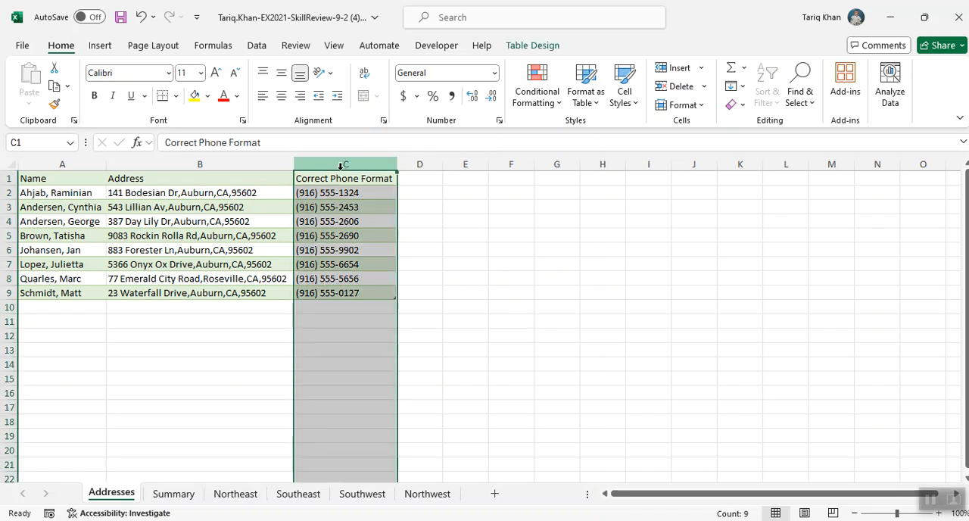
right_click(341, 166)
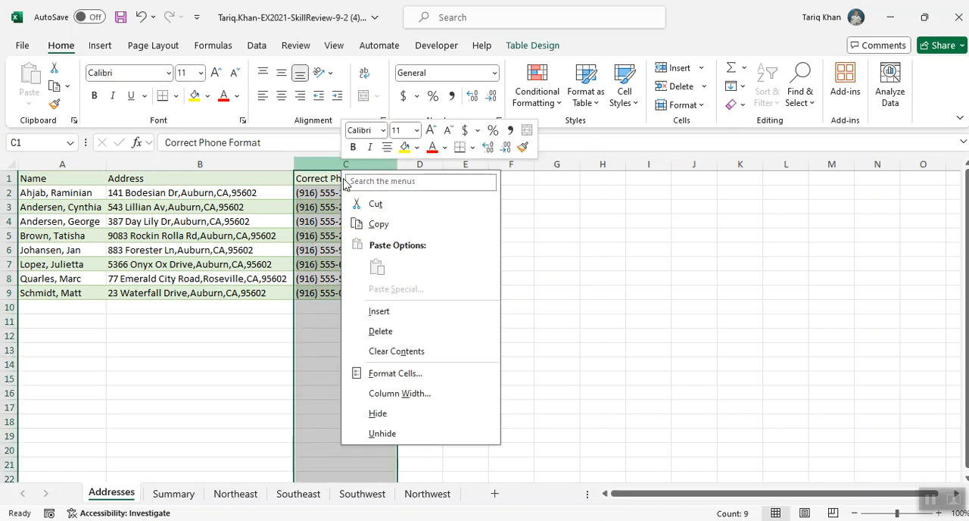
left_click(377, 311)
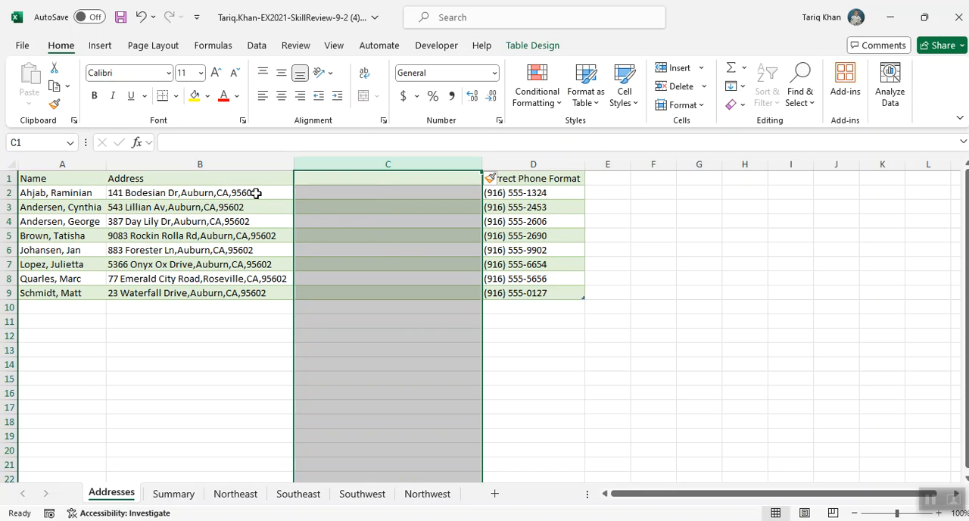
right_click(342, 174)
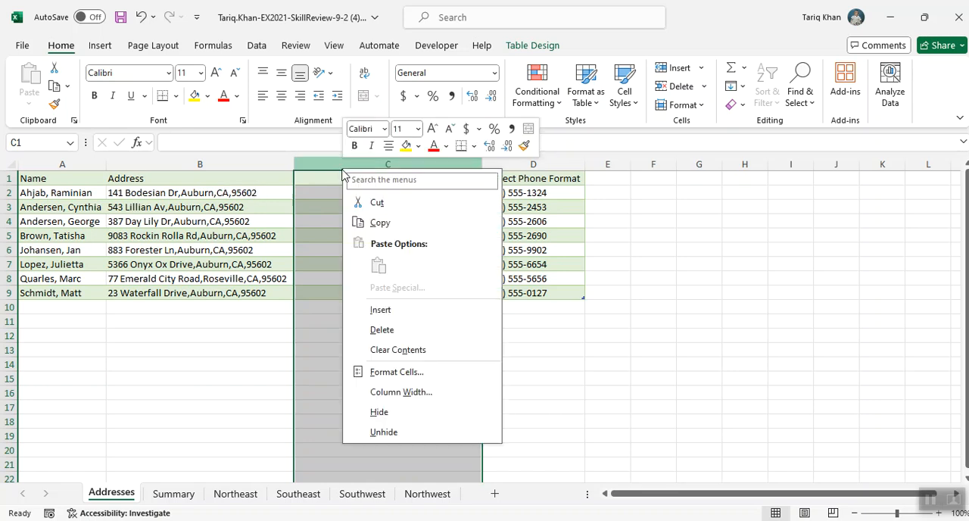
left_click(379, 311)
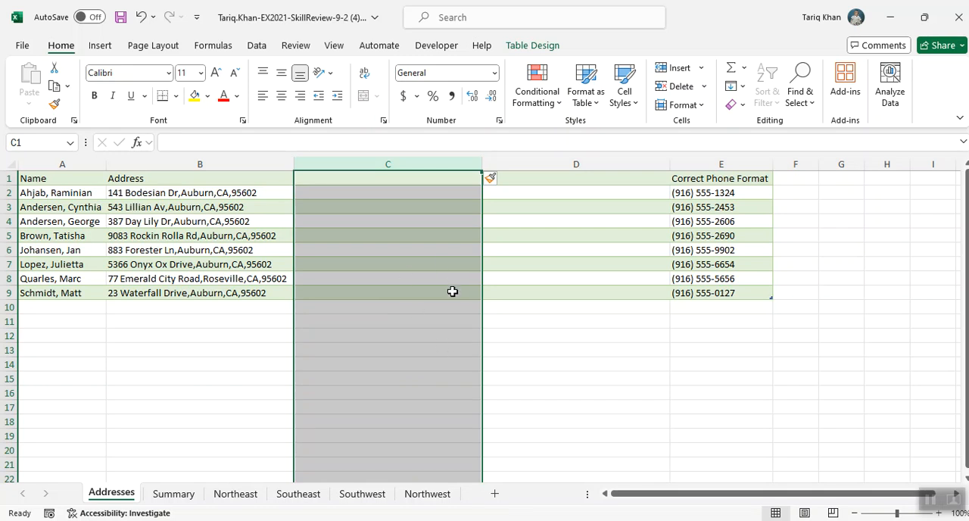
right_click(380, 164)
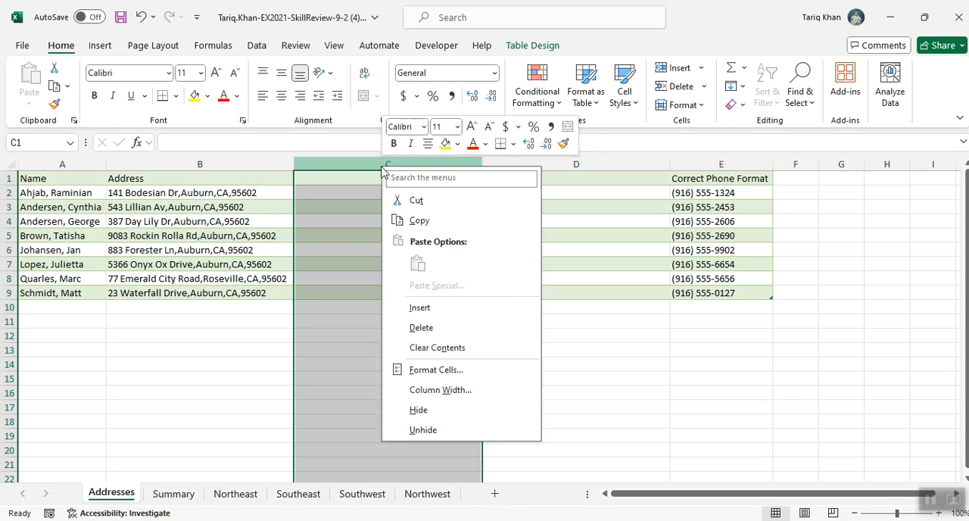
left_click(423, 309)
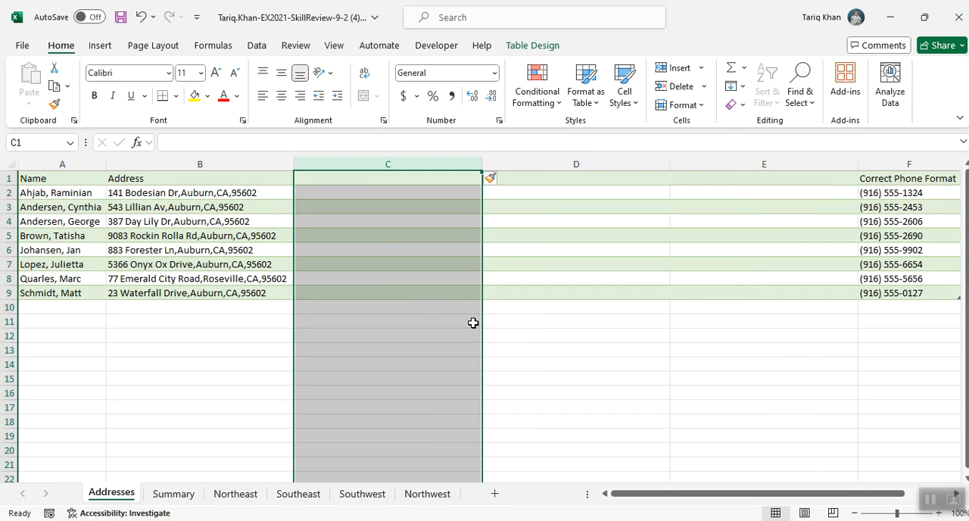
Enter the headings City, State and Zip Code in cells C1, D1 and E1
left_click(397, 178)
type("Cit")
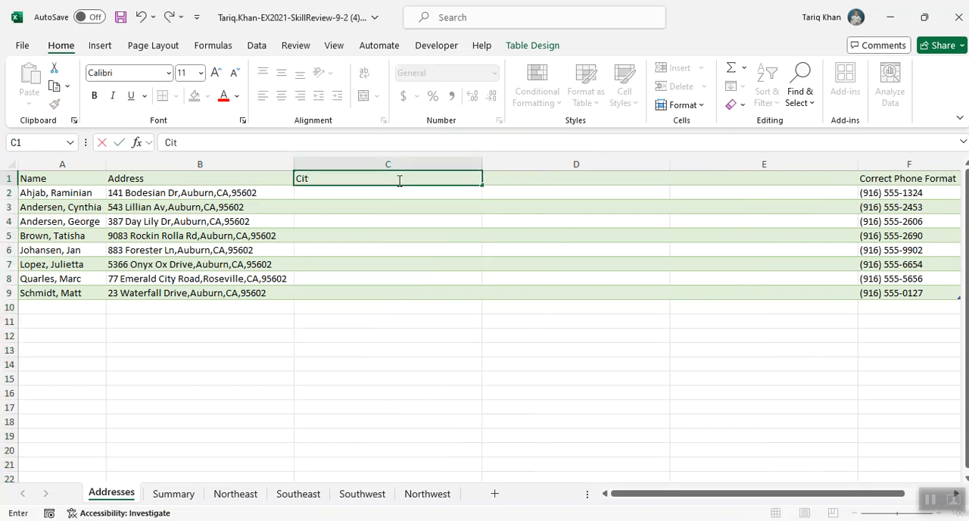
left_click(531, 177)
type("State")
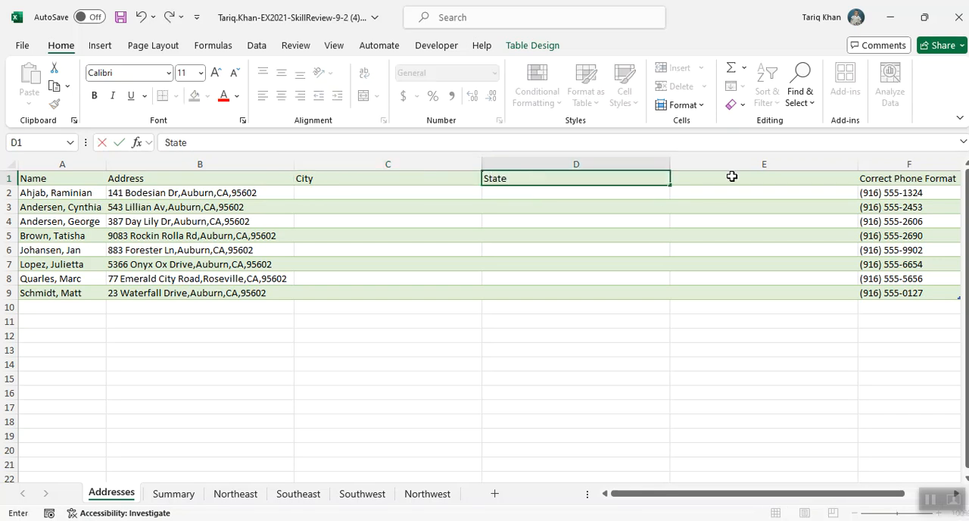
left_click(733, 176)
type("Zip Code")
left_click(674, 267)
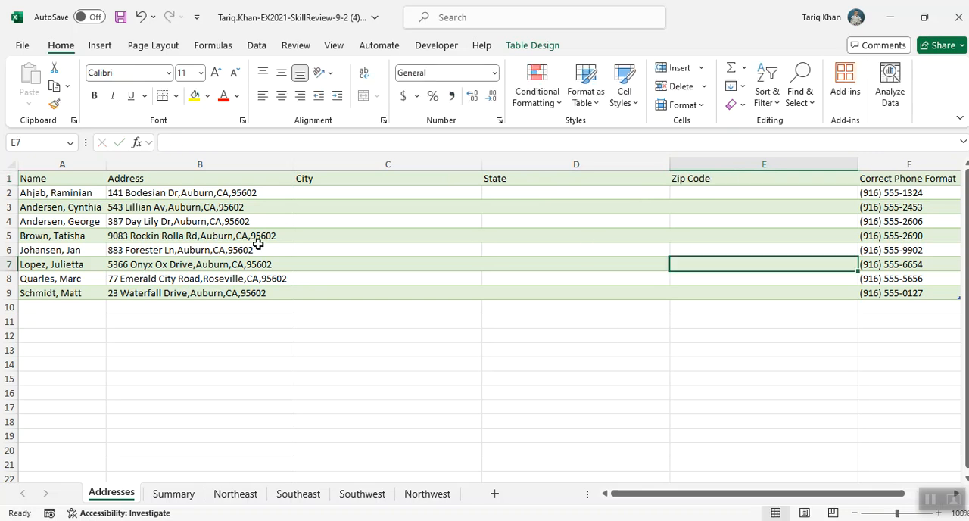
Split the addresses in B2:B9 with Text to Columns as delimited data, using only the comma delimiter and General format
left_click_drag(203, 193, 197, 286)
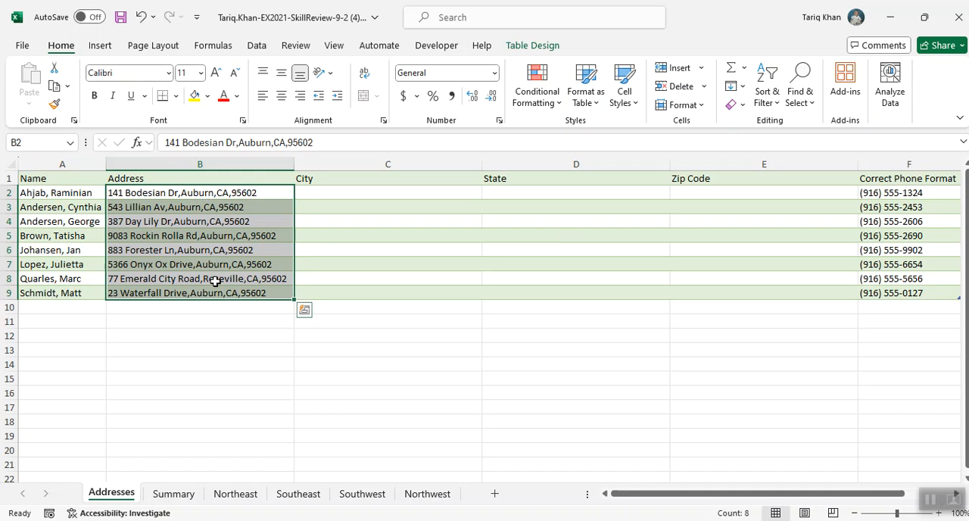
left_click(257, 47)
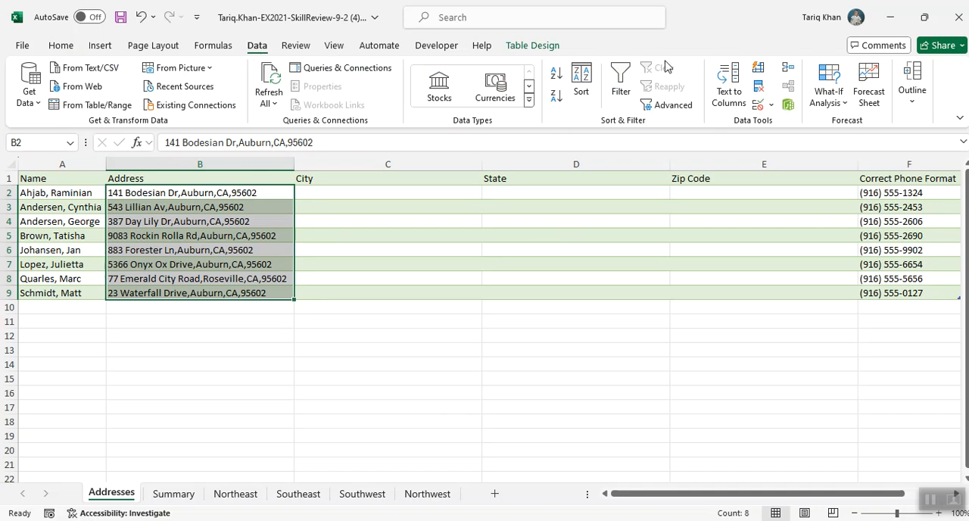
left_click(730, 93)
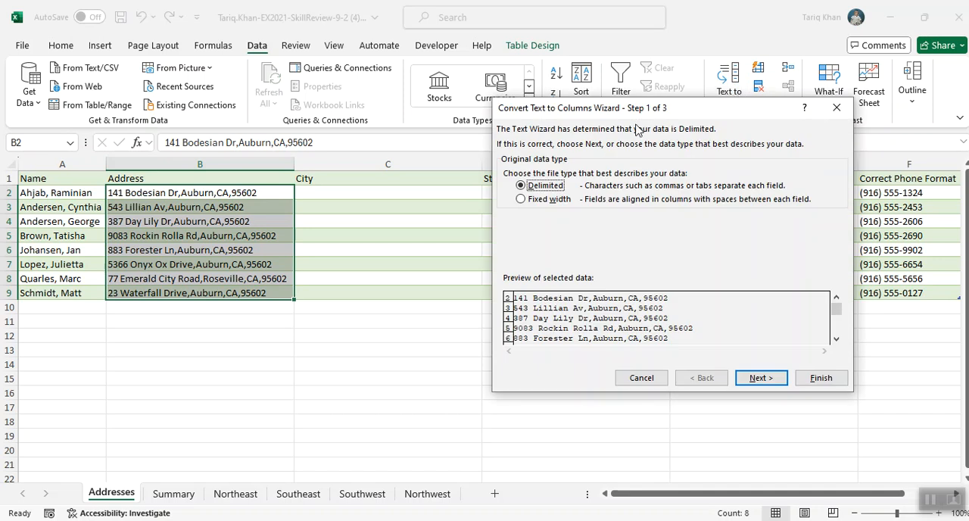
left_click_drag(640, 114, 520, 106)
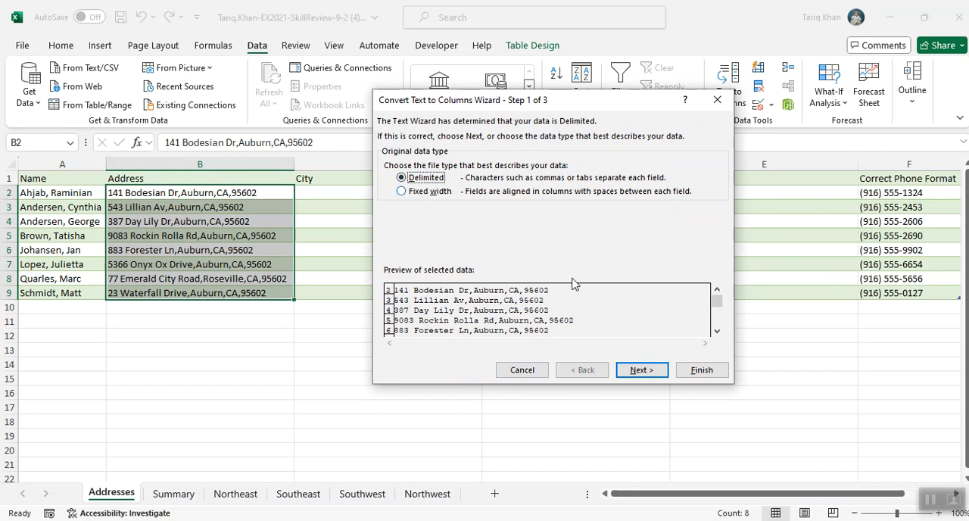
left_click(639, 369)
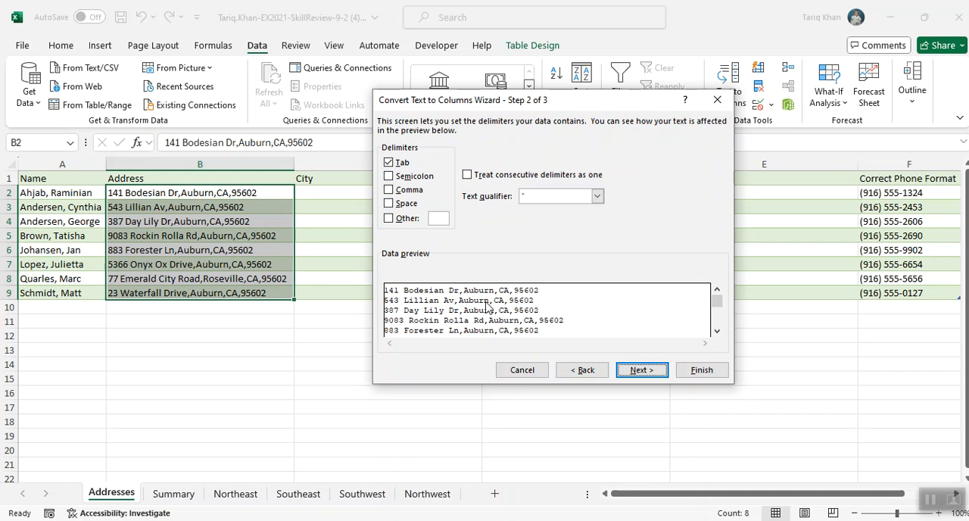
left_click(389, 162)
left_click(389, 190)
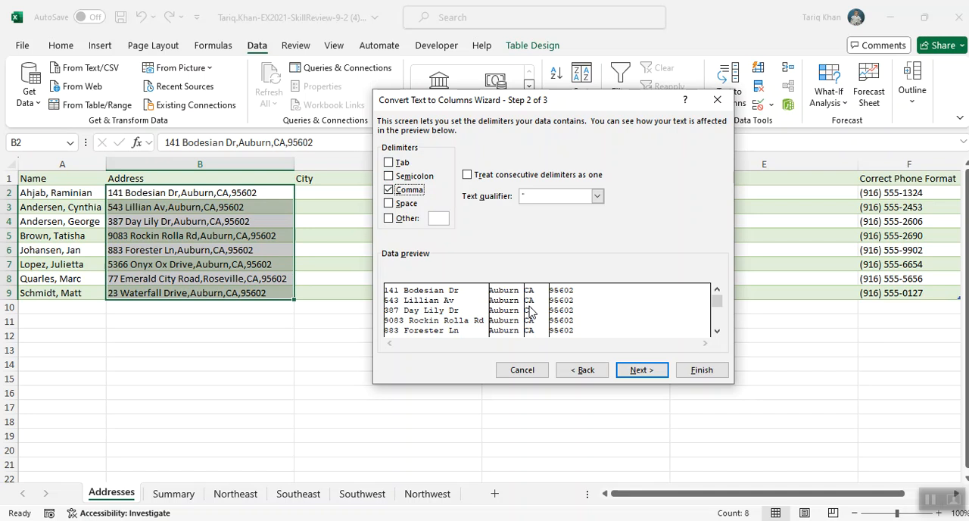
left_click(626, 371)
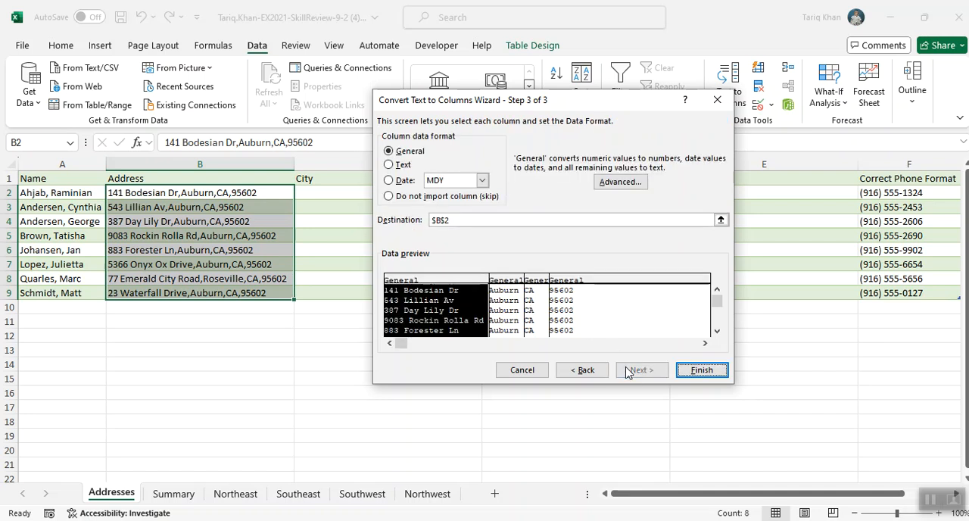
left_click(697, 371)
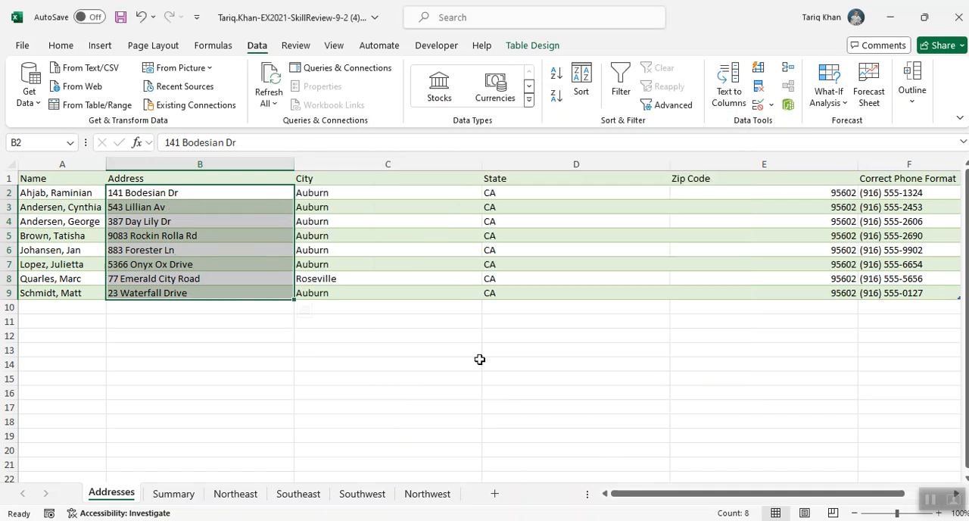
left_click(361, 212)
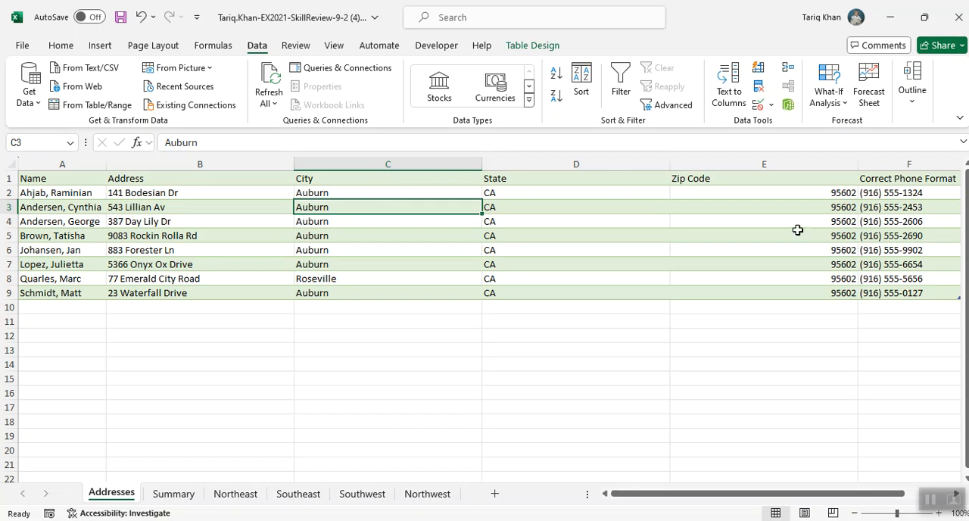
AutoFit the widths of columns B through F on the Addresses sheet
left_click(215, 164)
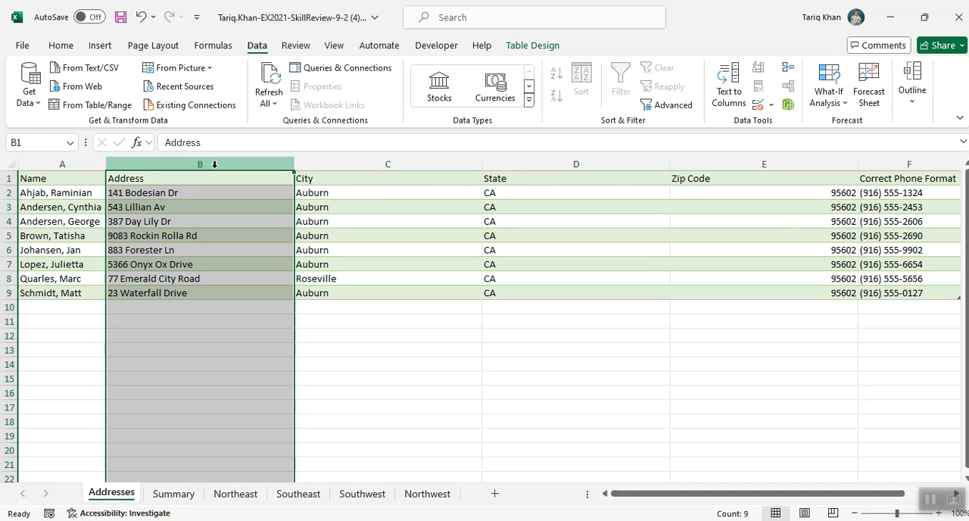
left_click(379, 164, "ctrl")
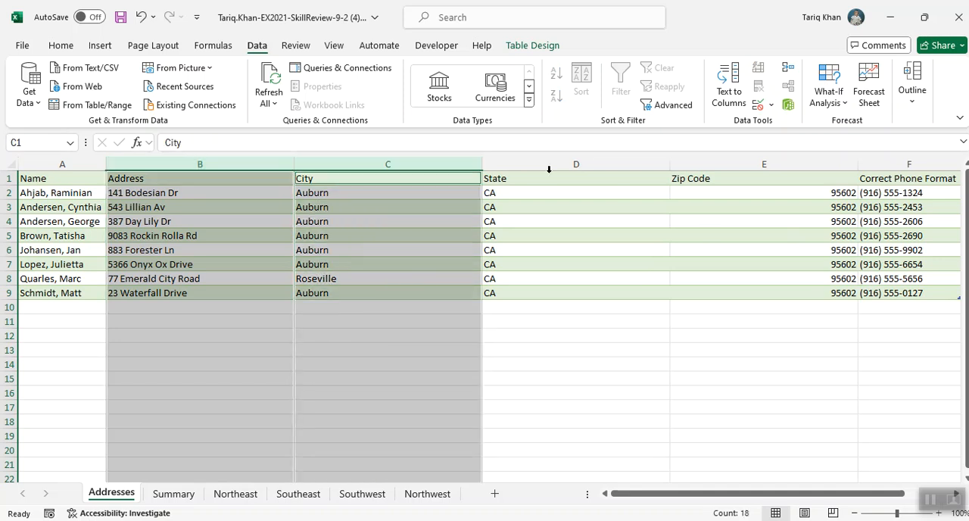
left_click(575, 164, "ctrl")
left_click(698, 164, "ctrl")
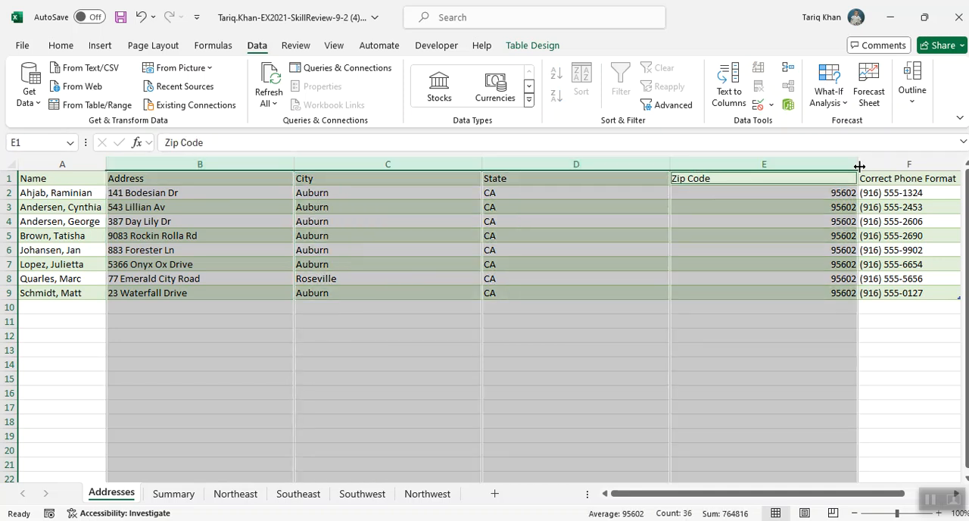
left_click(877, 164, "ctrl")
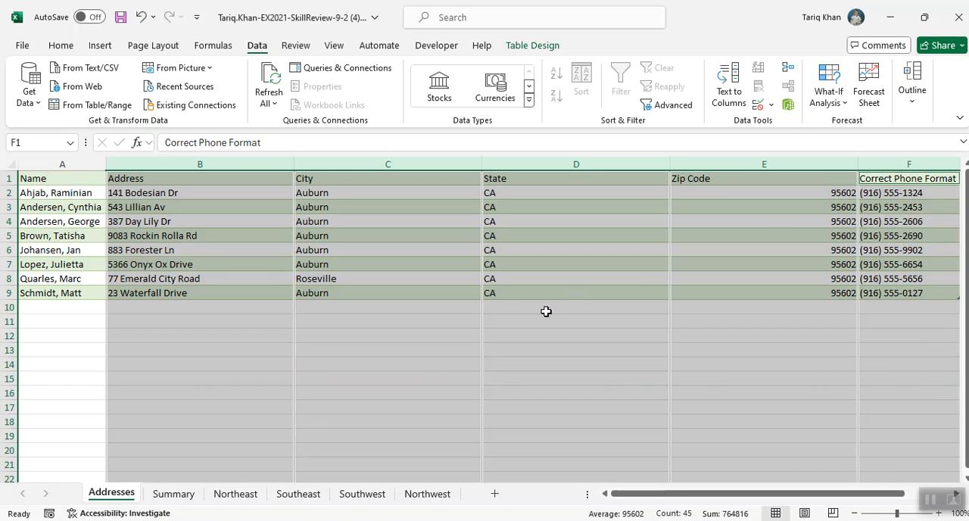
left_click(61, 46)
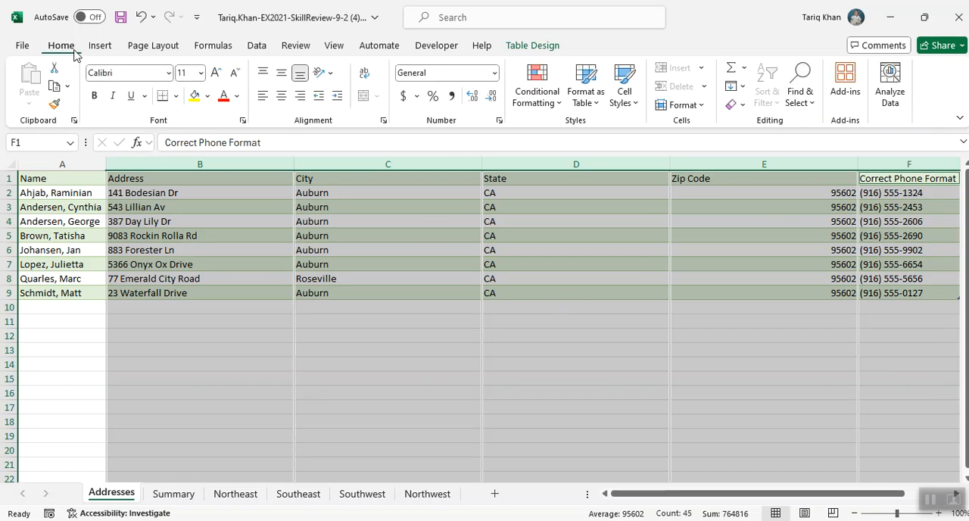
left_click(677, 105)
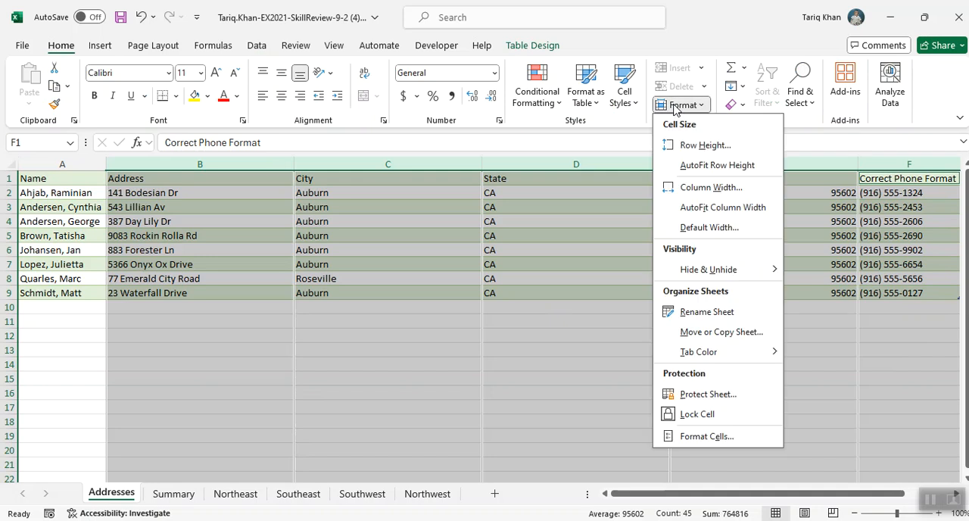
left_click(701, 207)
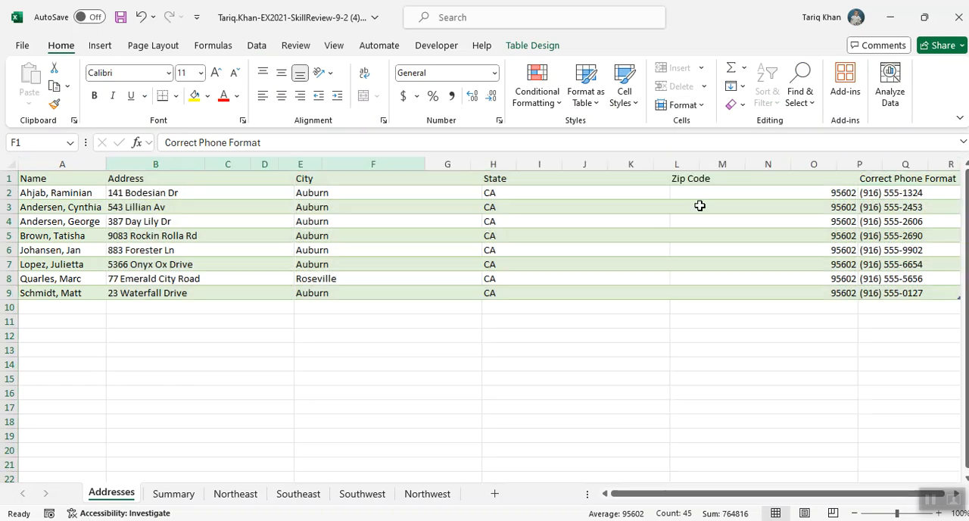
left_click(489, 264)
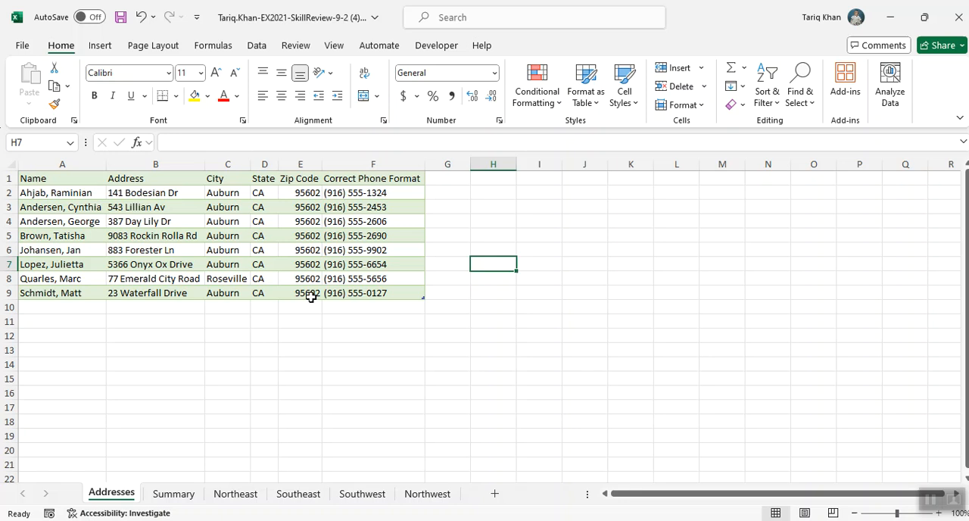
Unlock cells B2:F9, covering the address, city, state, zip code and phone data
left_click_drag(144, 192, 339, 290)
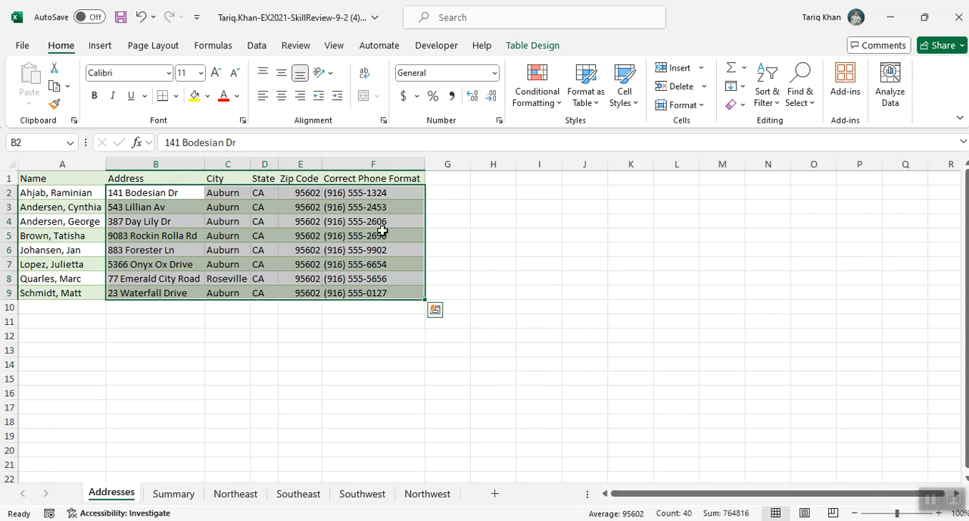
left_click(698, 111)
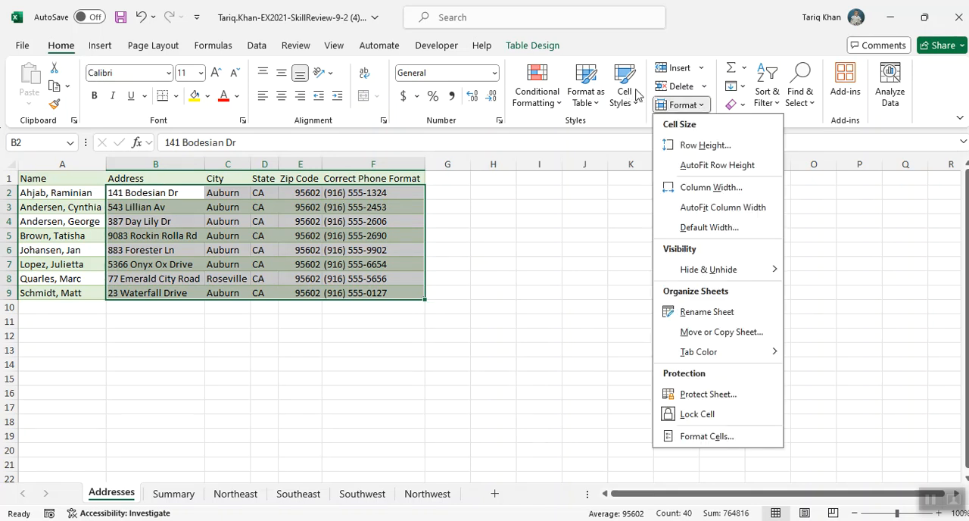
left_click(697, 415)
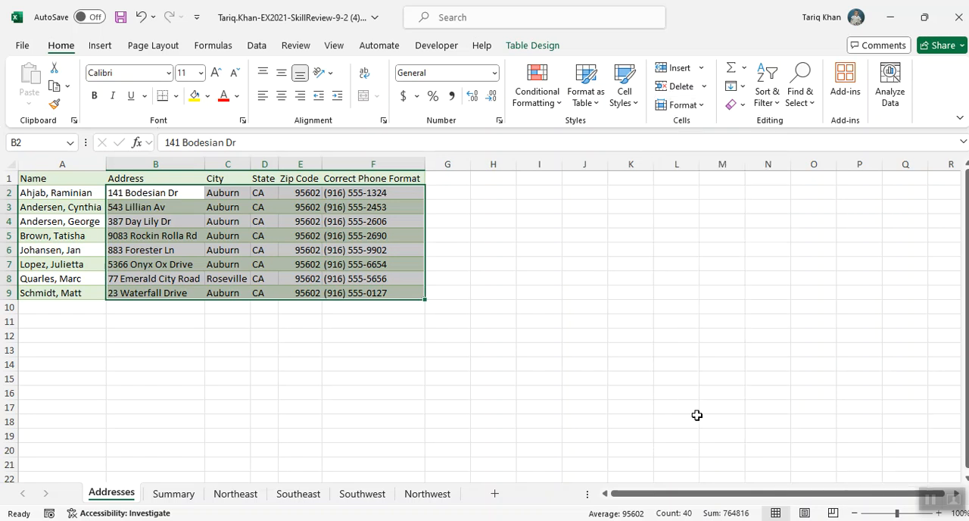
left_click(378, 396)
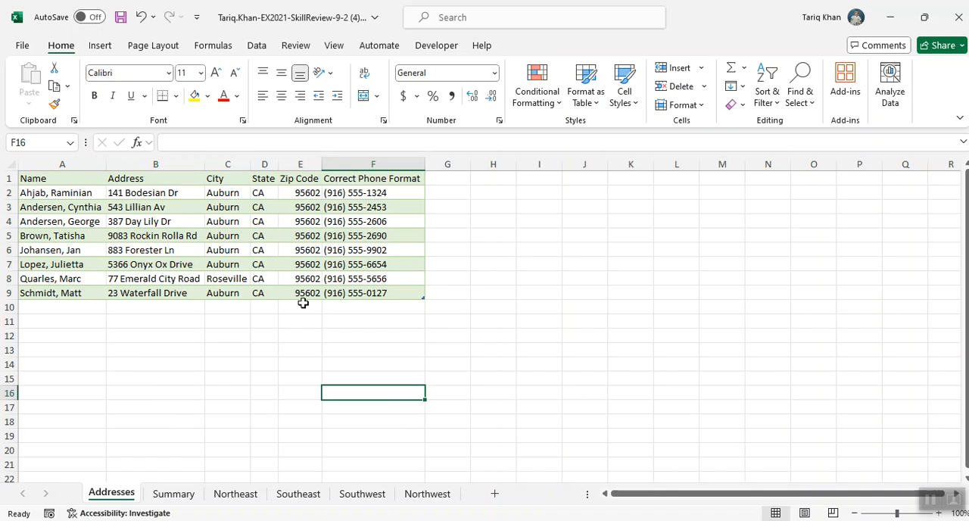
Select cell A1 and protect the Addresses sheet without a password, allowing only selection of locked and unlocked cells
left_click(65, 179)
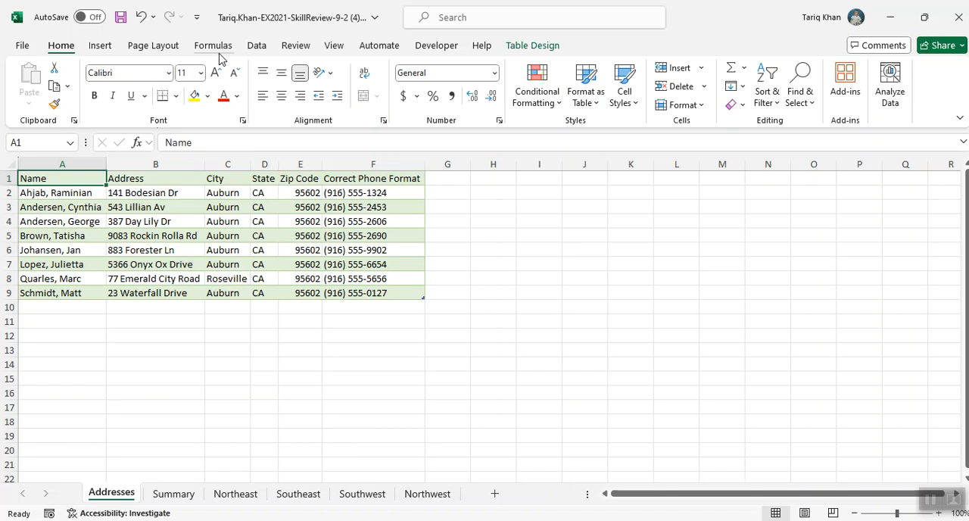
left_click(299, 47)
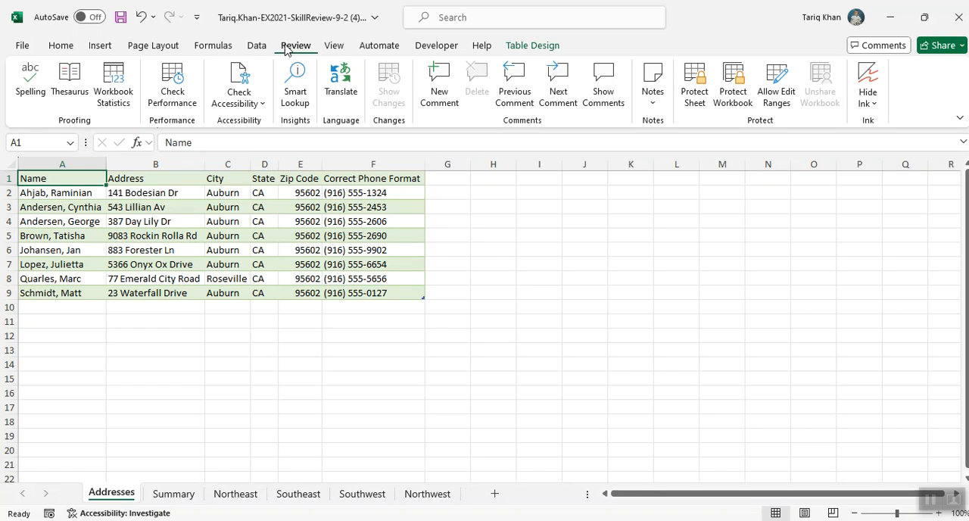
left_click(685, 95)
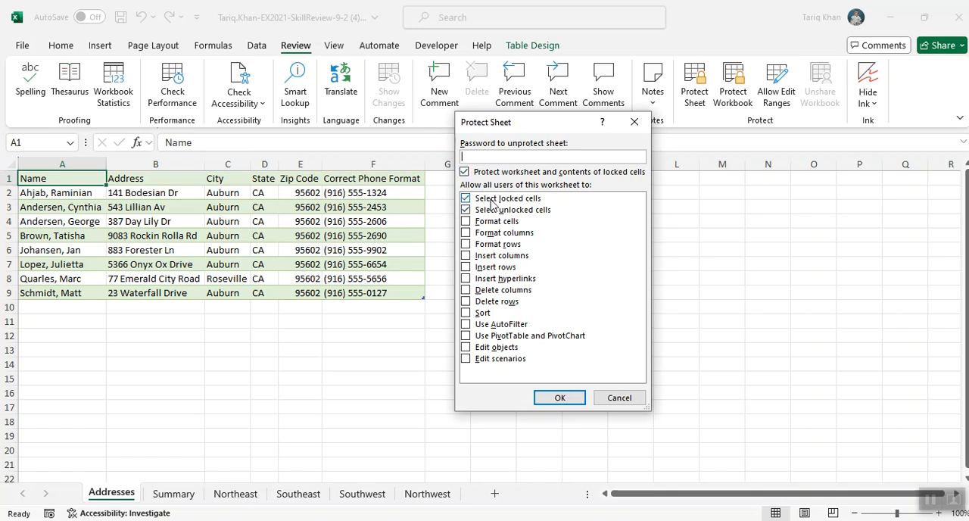
left_click(568, 399)
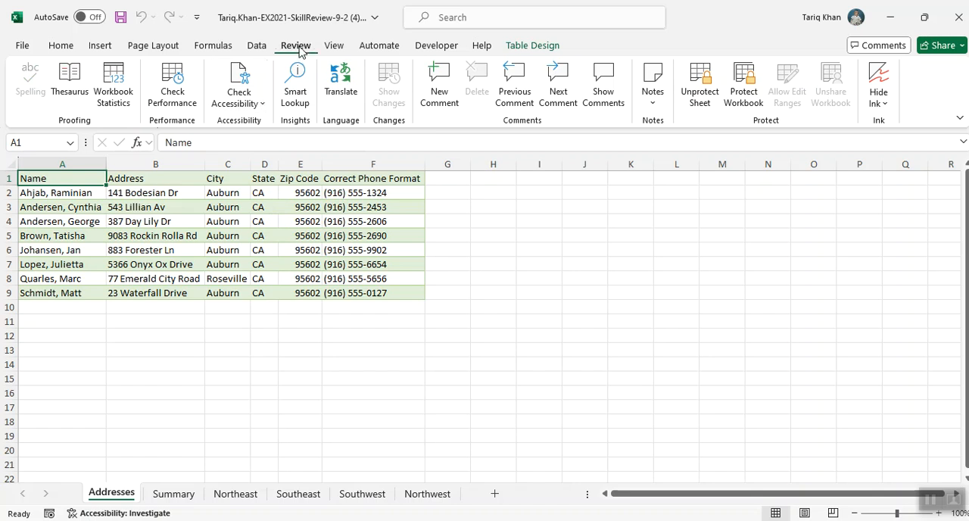
Run the accessibility check and fix the hard-to-read text contrast in A2:E2 on the Southeast sheet with the Accent1 cell style
left_click(261, 104)
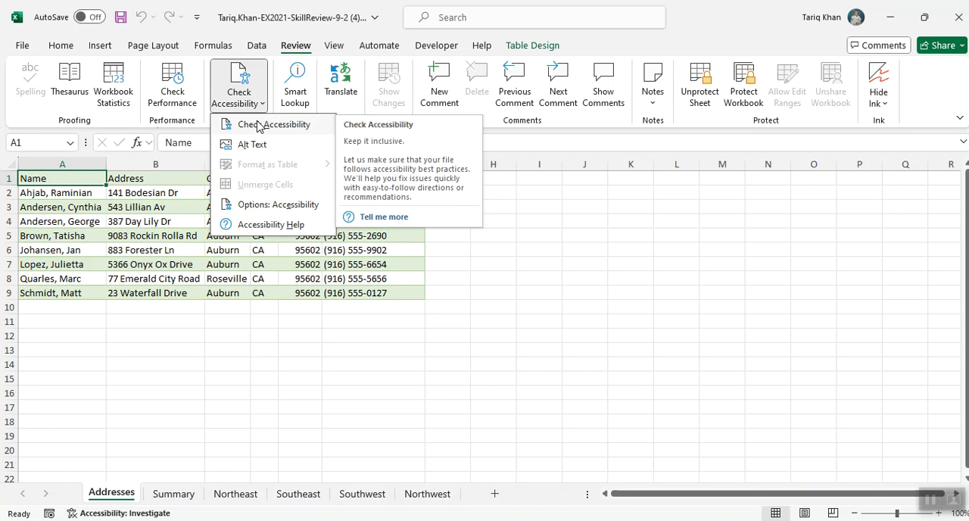
left_click(258, 125)
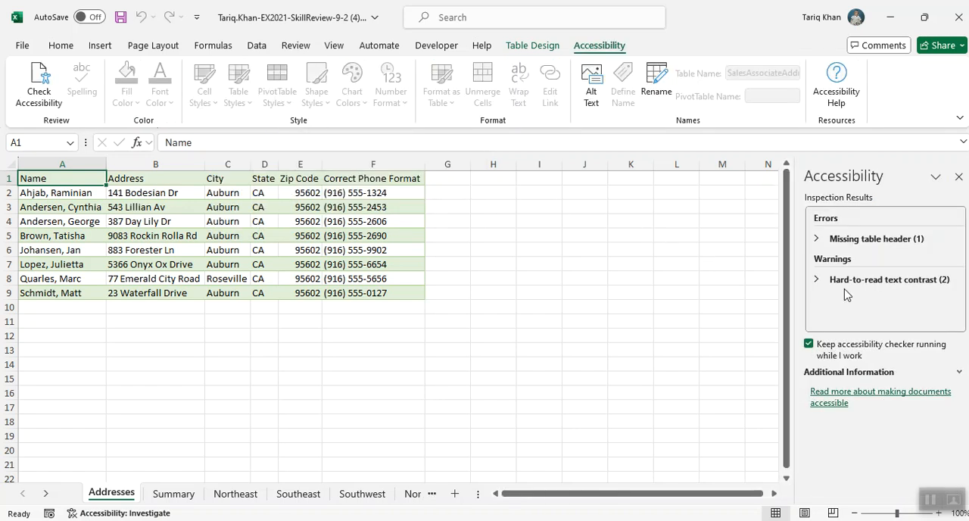
left_click(907, 282)
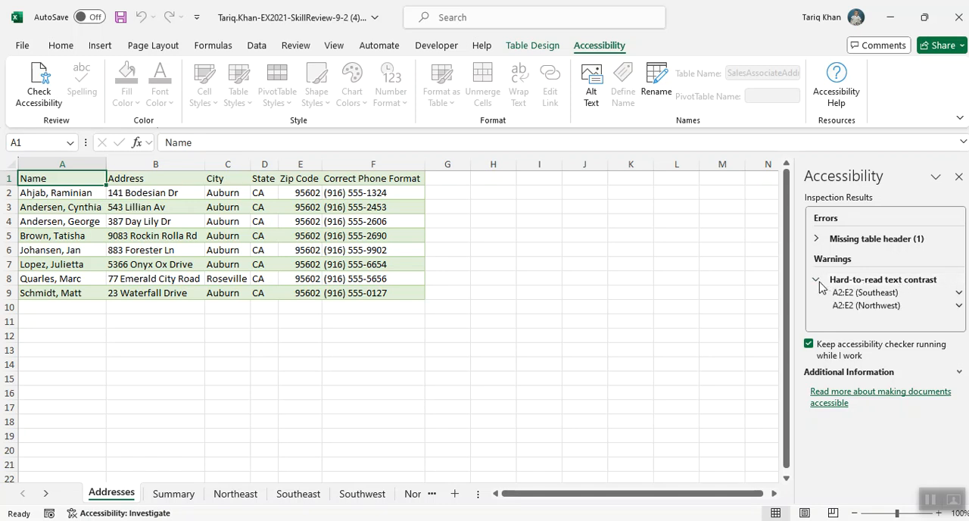
left_click(866, 293)
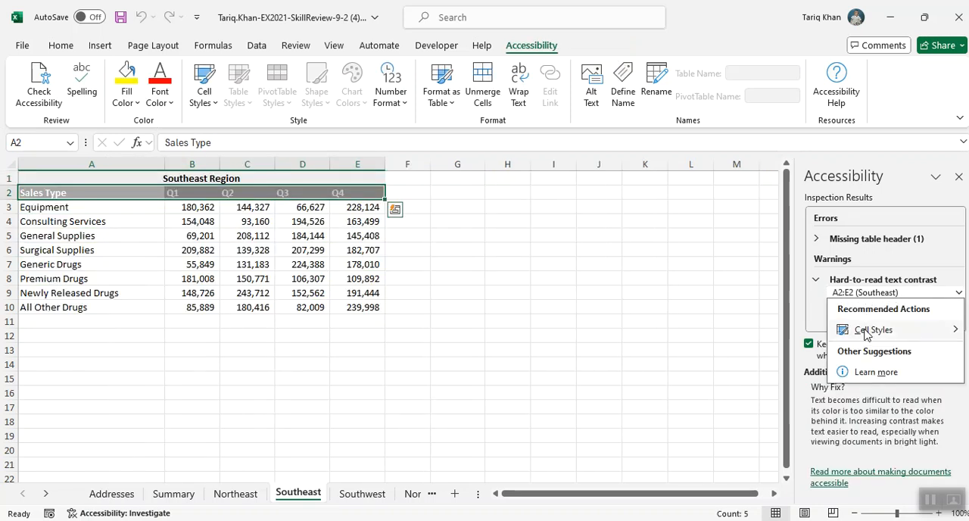
mouse_move(869, 326)
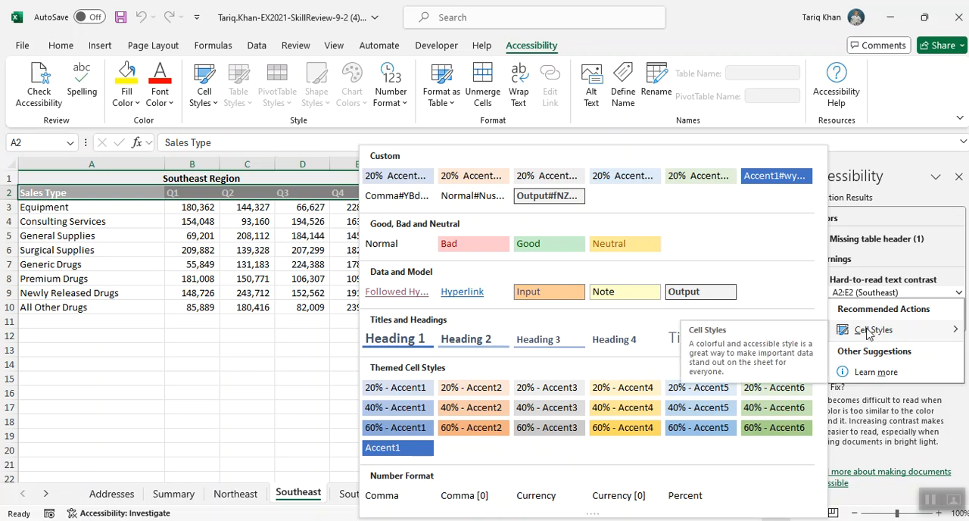
left_click(376, 450)
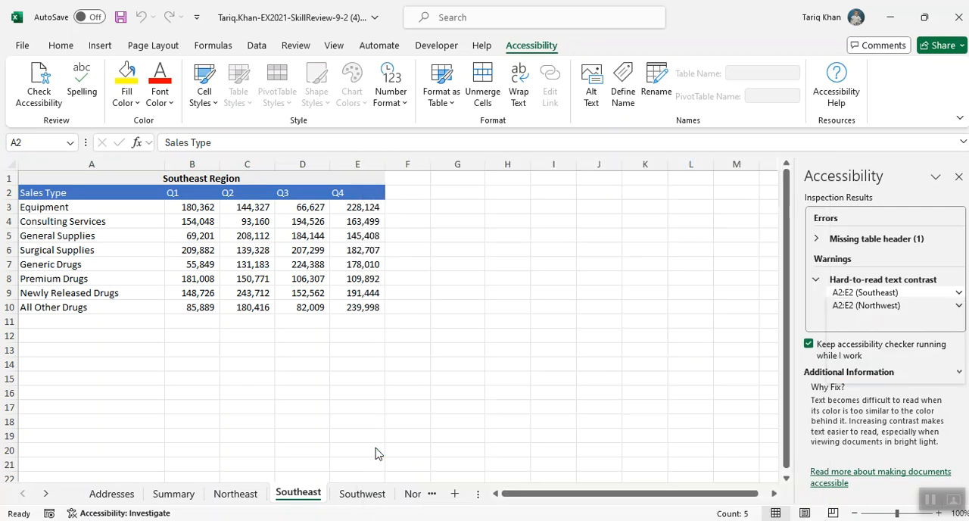
left_click(508, 405)
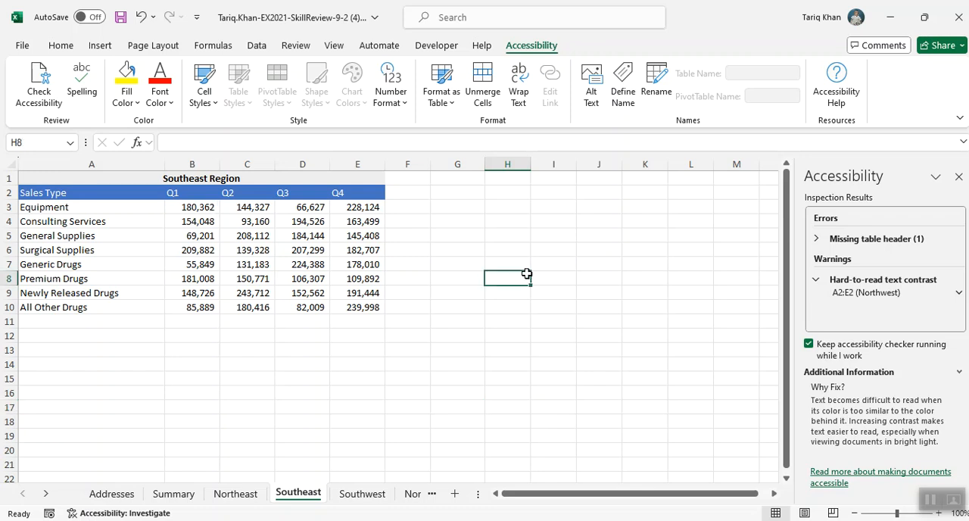
Mark the workbook as final, accept saving it, and close it
left_click(30, 49)
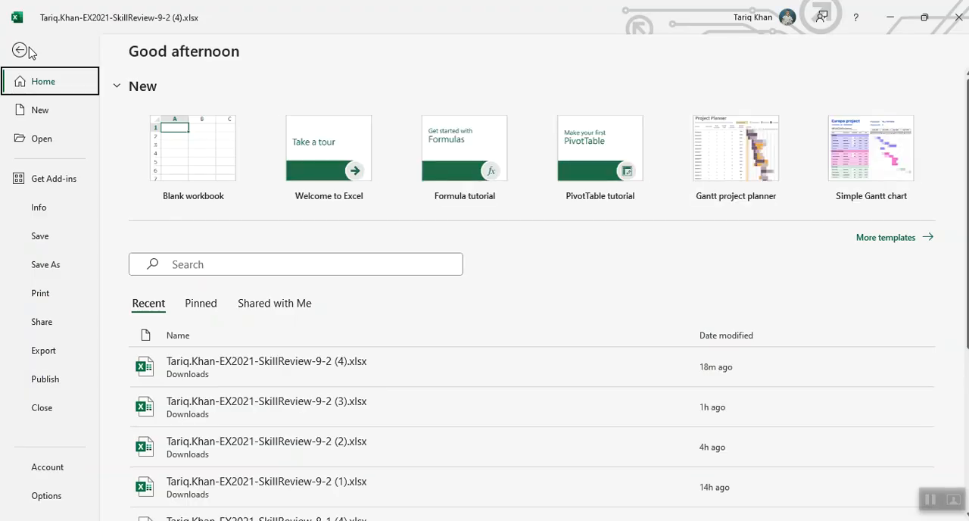
left_click(58, 210)
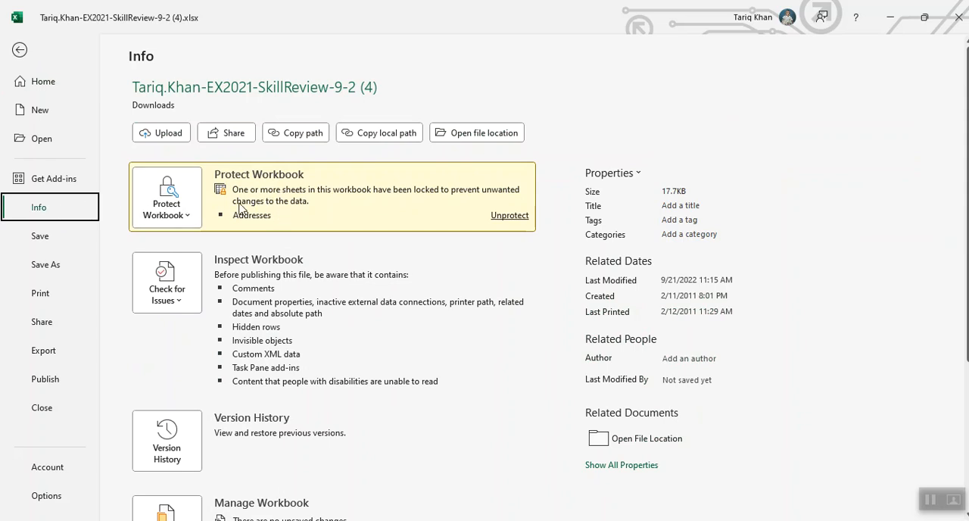
left_click(189, 220)
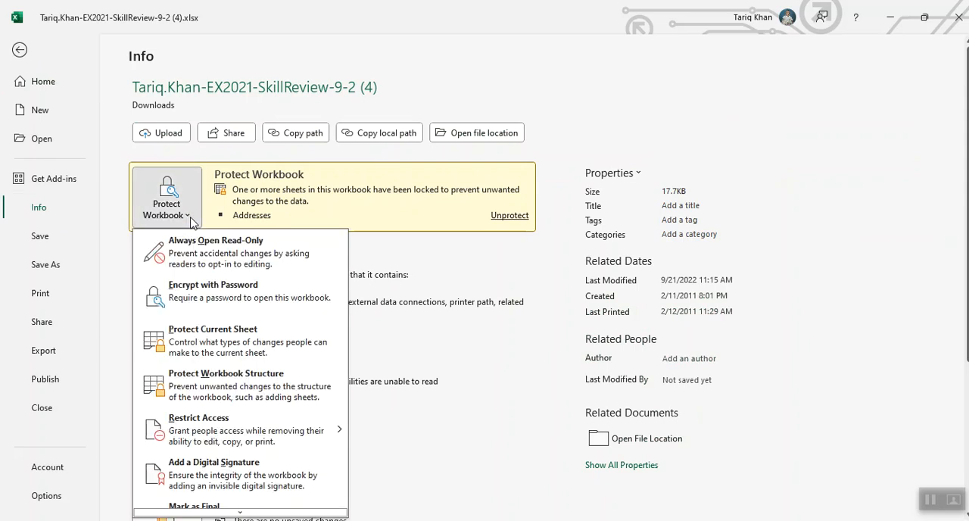
scroll(221, 311, "down", 1)
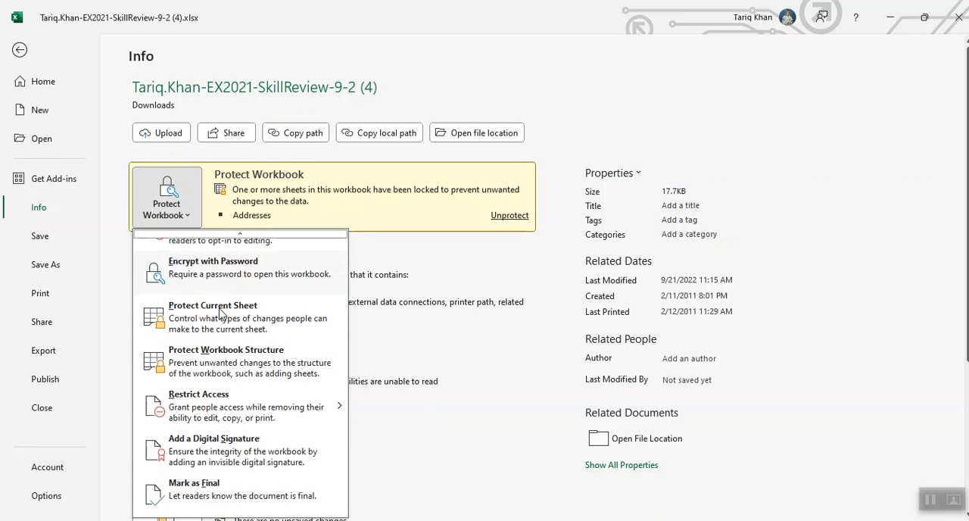
left_click(217, 491)
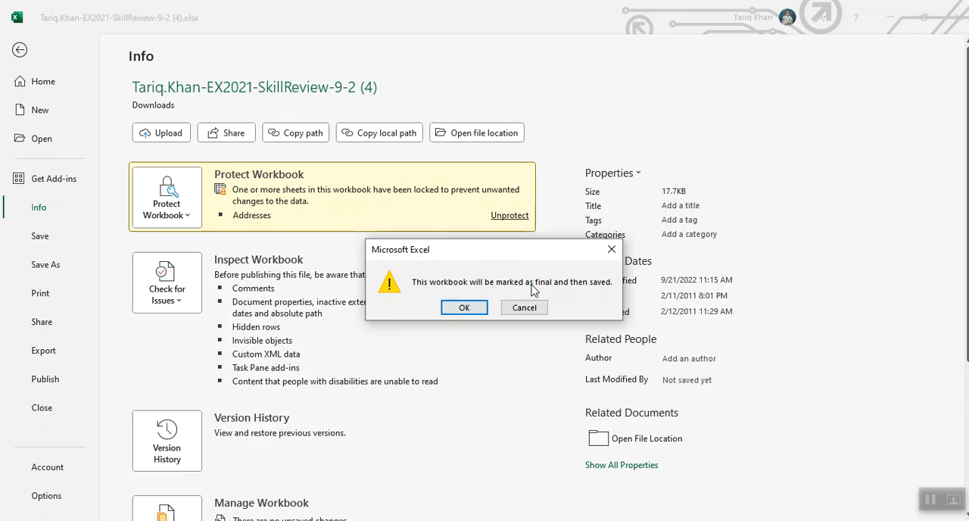
left_click(463, 307)
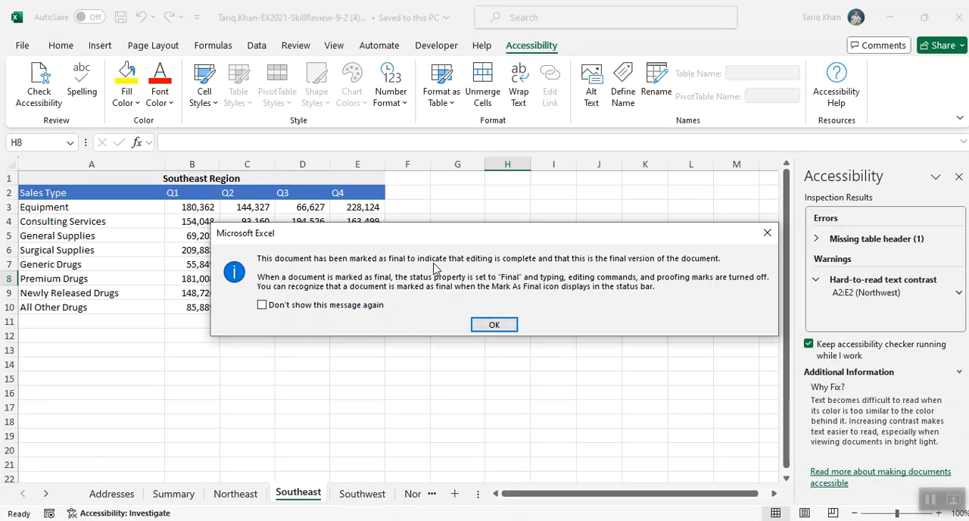
left_click(494, 326)
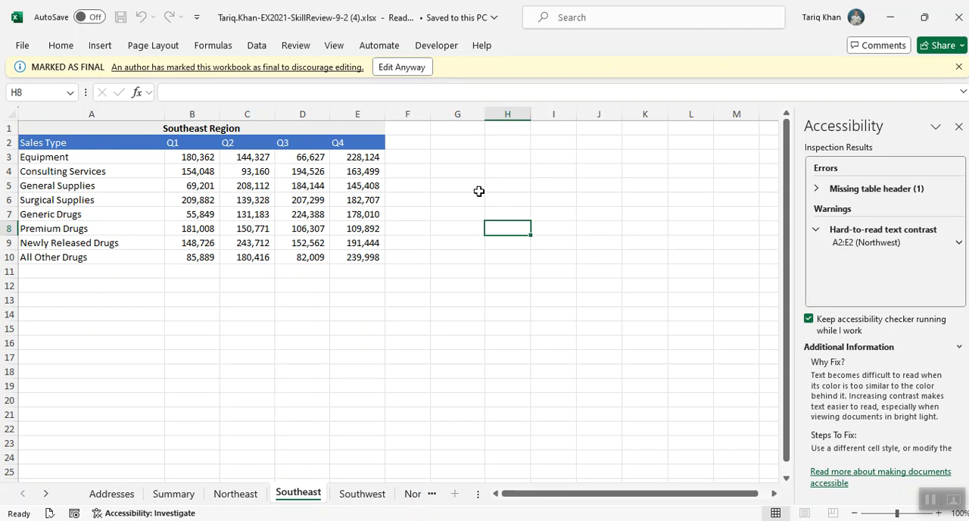
left_click(475, 245)
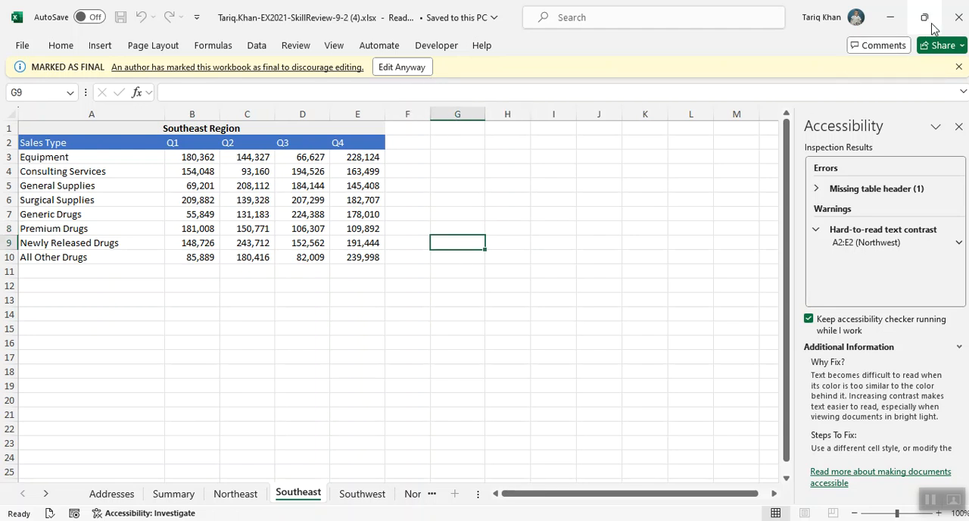
left_click(956, 18)
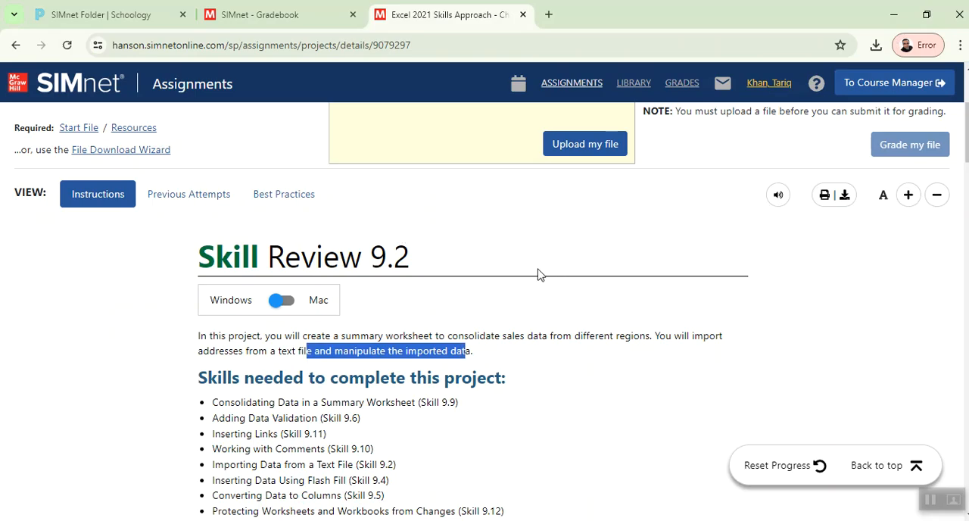
In SIMnet, upload the finished SkillReview-9-2 (4) workbook from the Downloads folder and submit it for grading
scroll(541, 276, "up", 3)
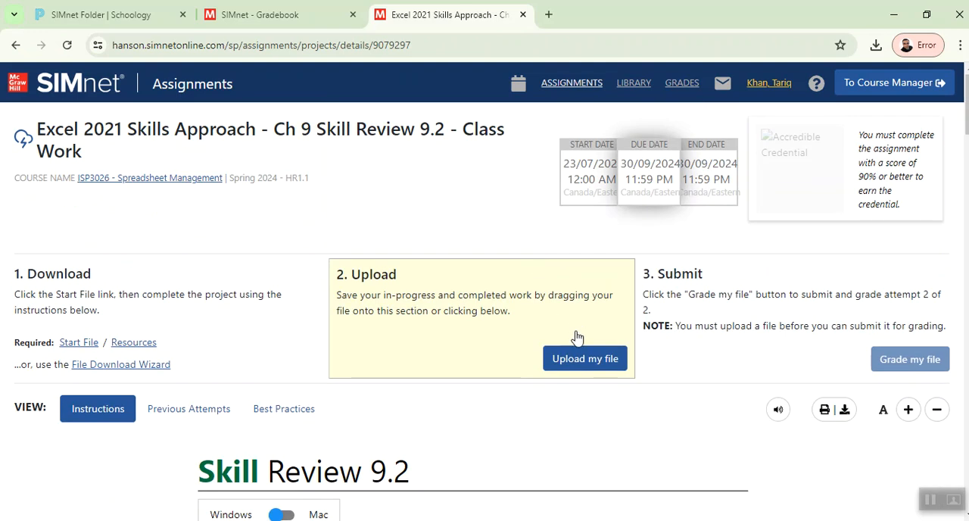
left_click(572, 359)
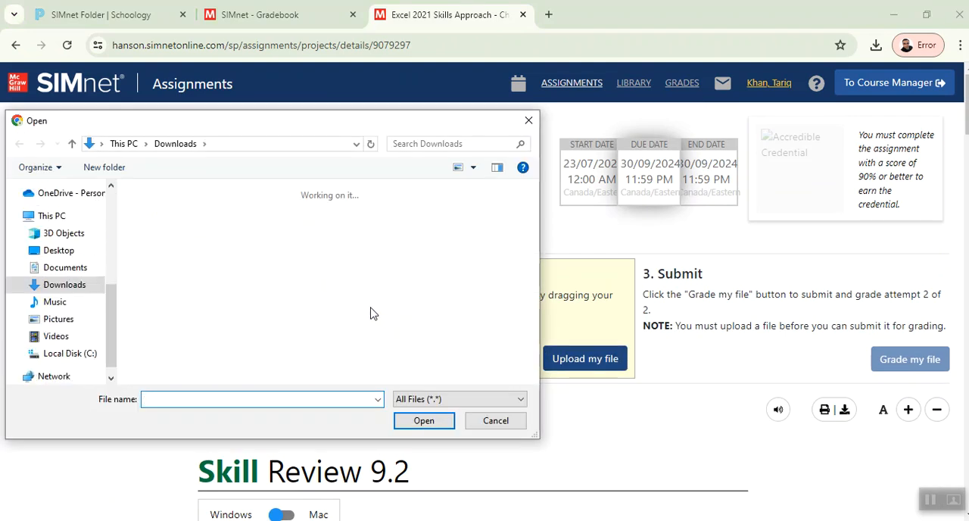
left_click(162, 257)
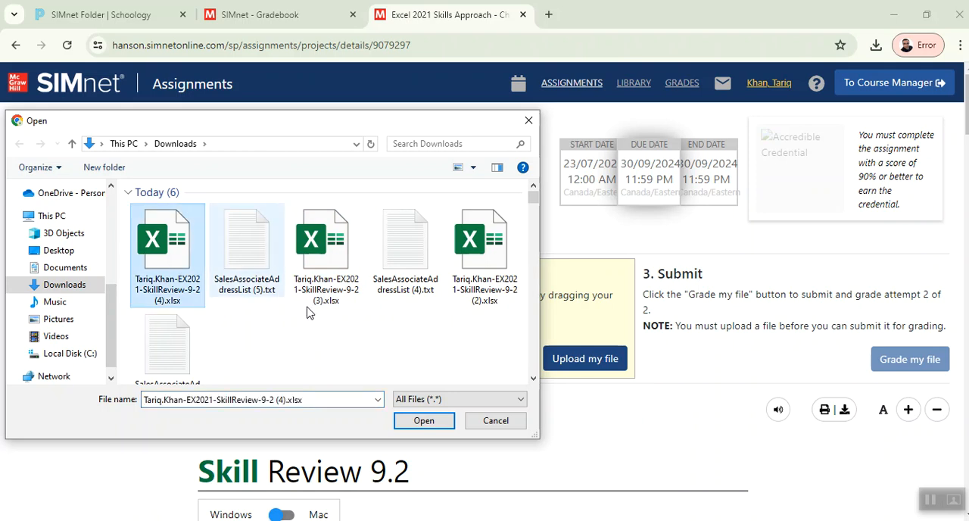
left_click(427, 420)
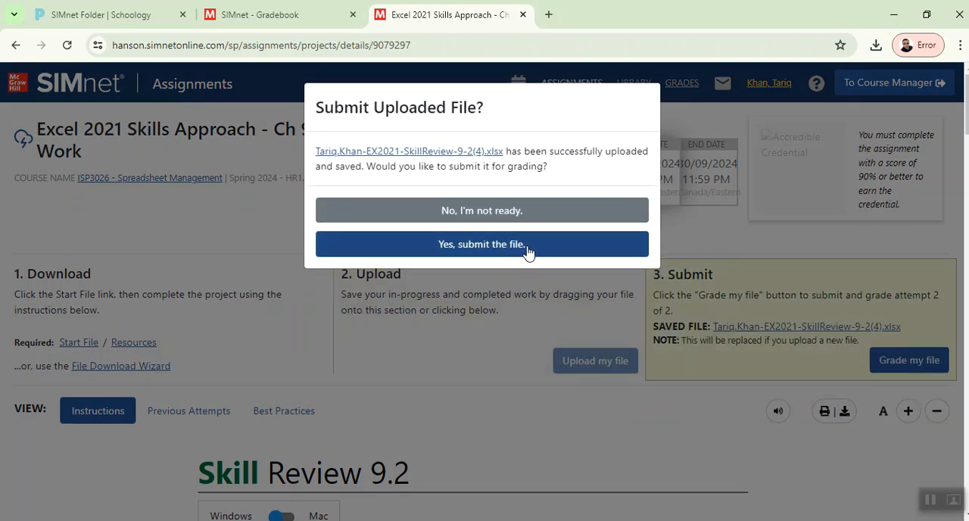
left_click(506, 242)
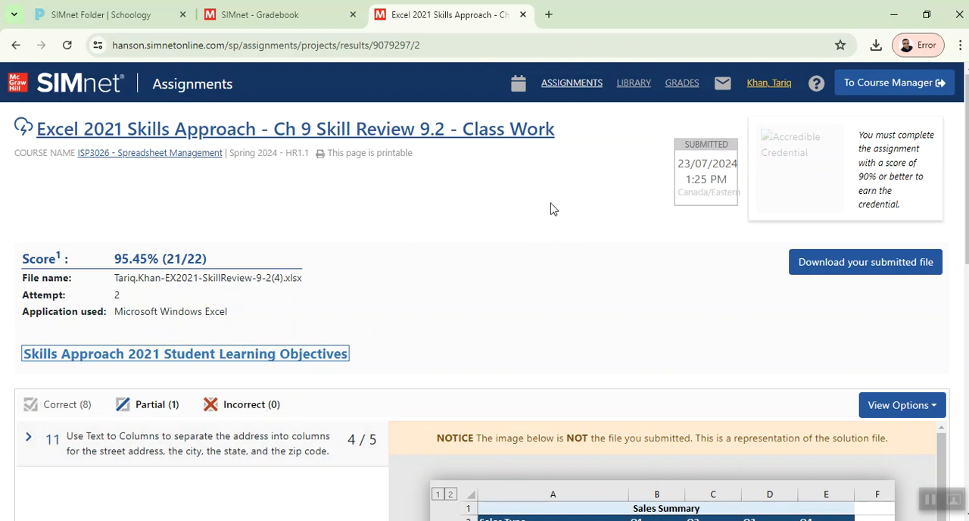
View the Ch 9 columns in the SIMnet gradebook and return to the Skill Review 9.2 results page
left_click(270, 21)
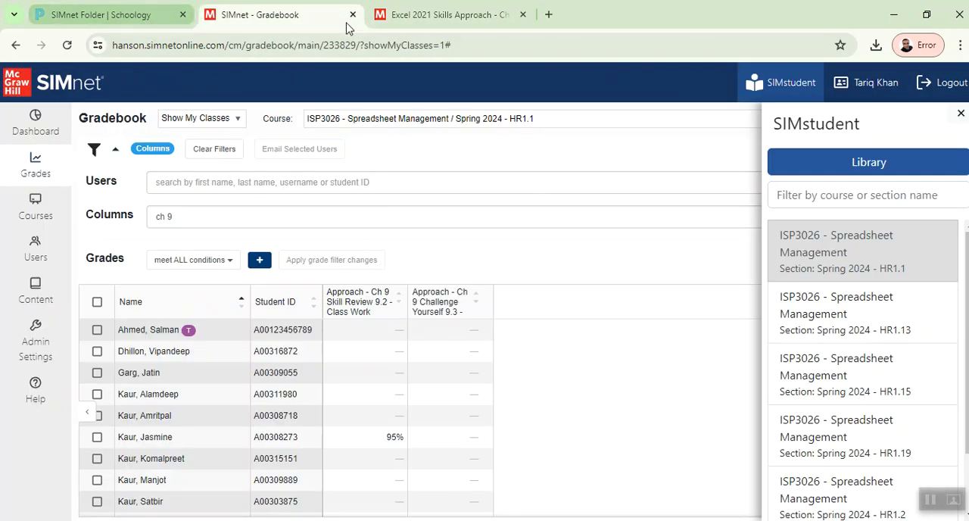
left_click(428, 17)
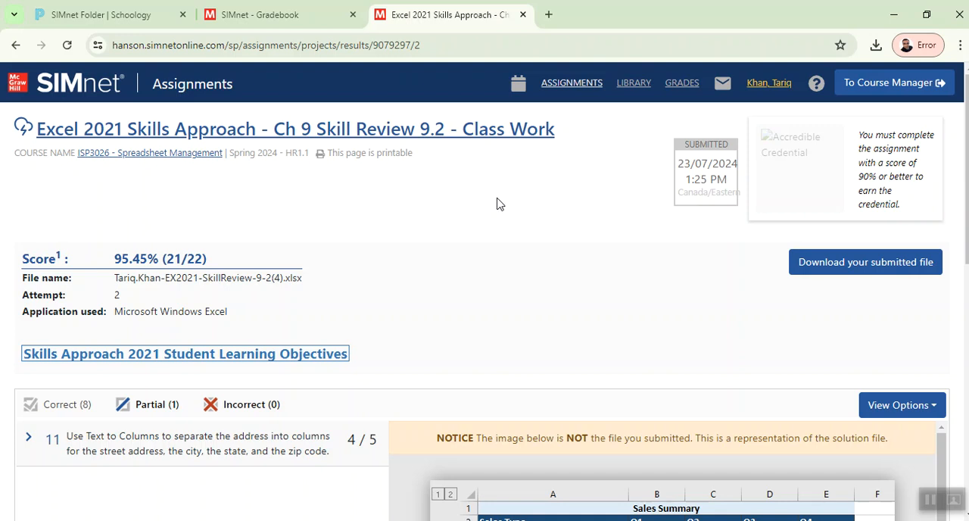
left_click(484, 520)
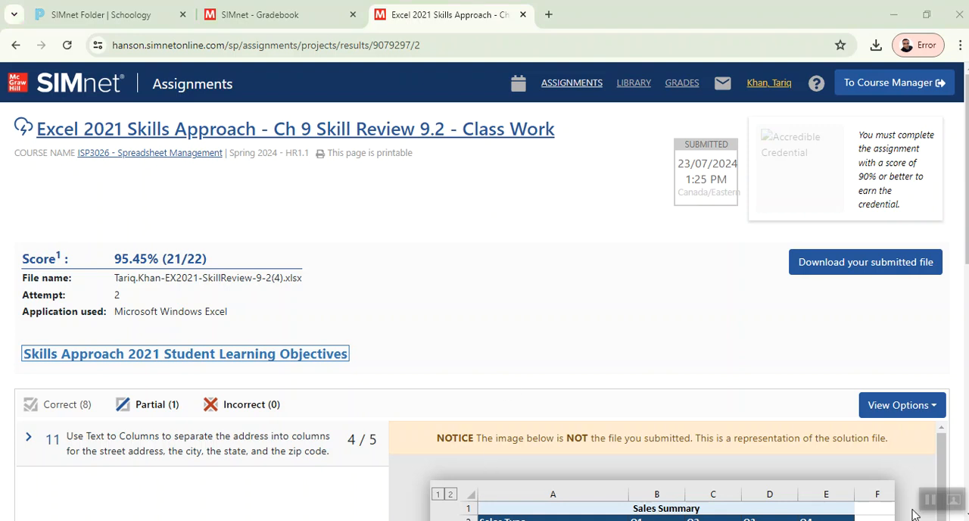